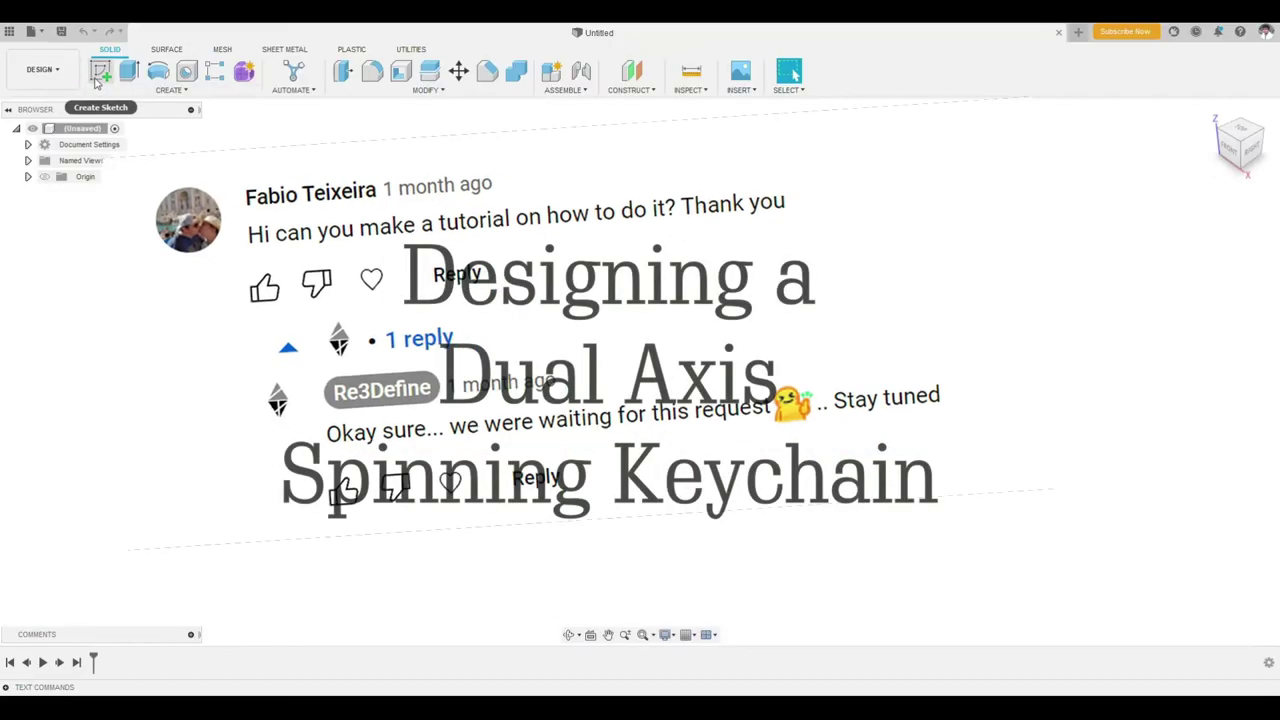
- Start a new sketch on the XY plane and begin a centre-diameter circle at the origin
click(96, 78)
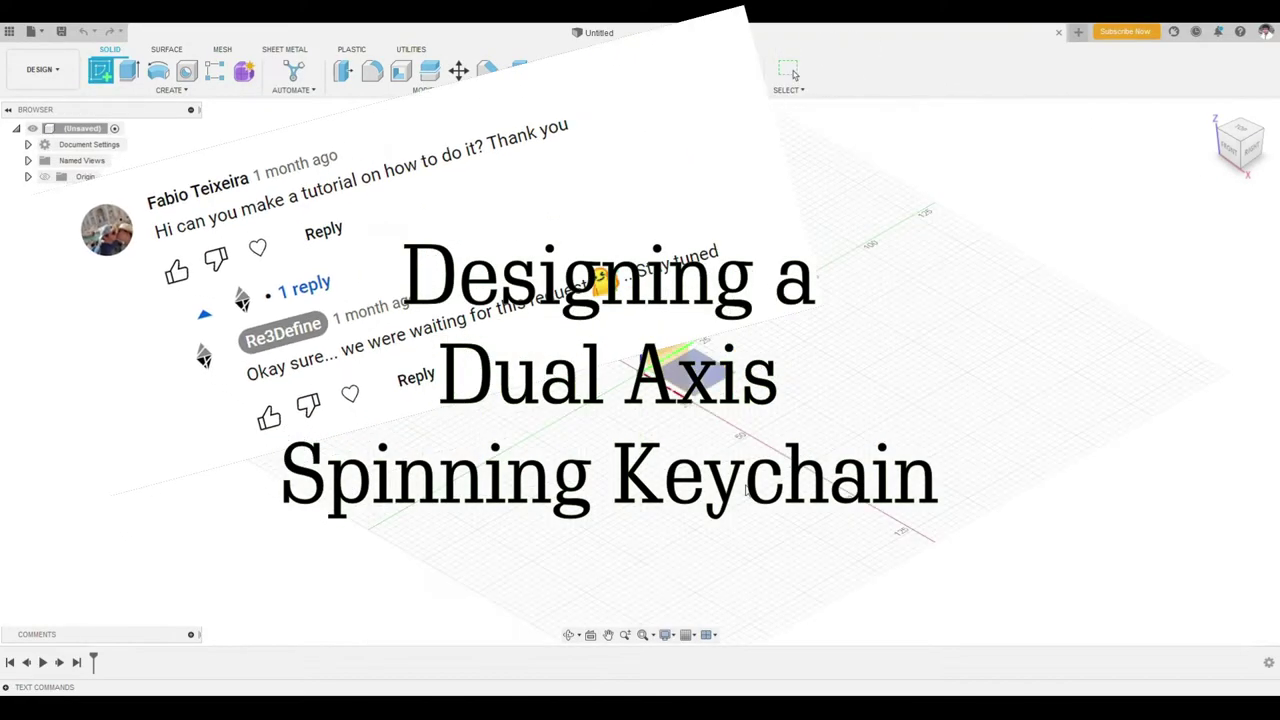
click(660, 320)
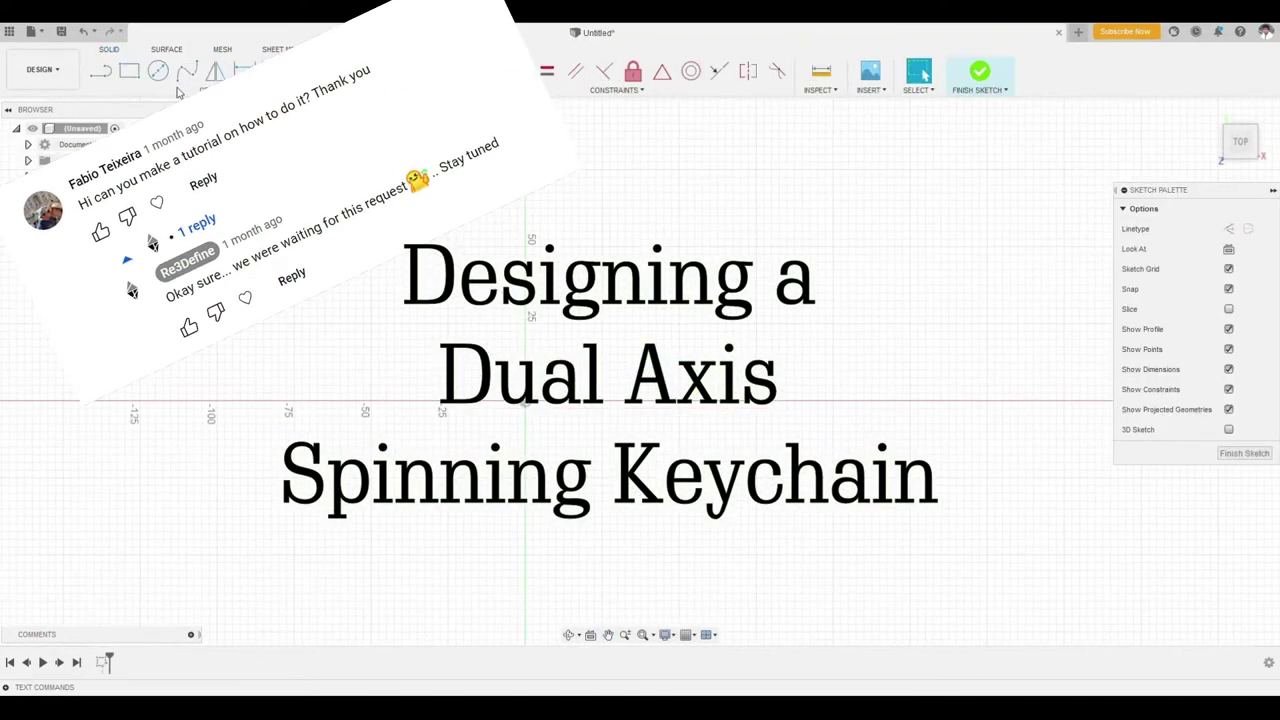
click(158, 70)
click(525, 401)
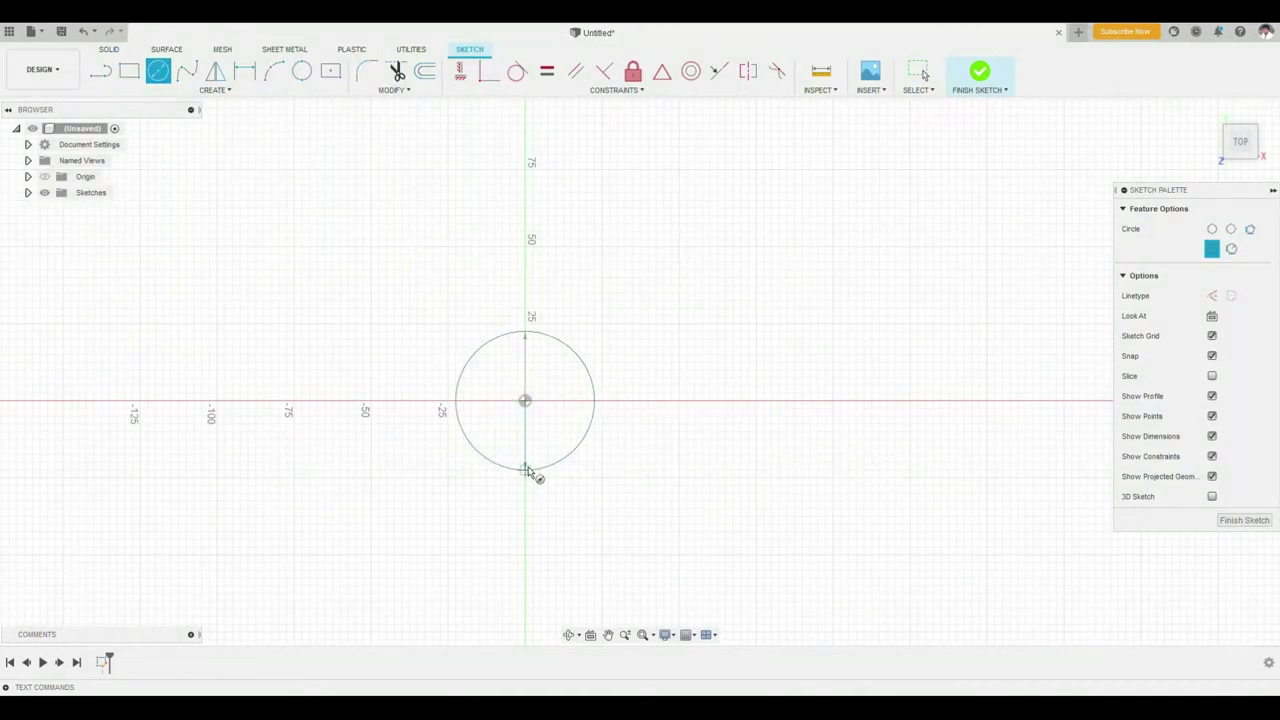
- Draw the 51 mm circle and the next smaller concentric circles at the origin
click(527, 470)
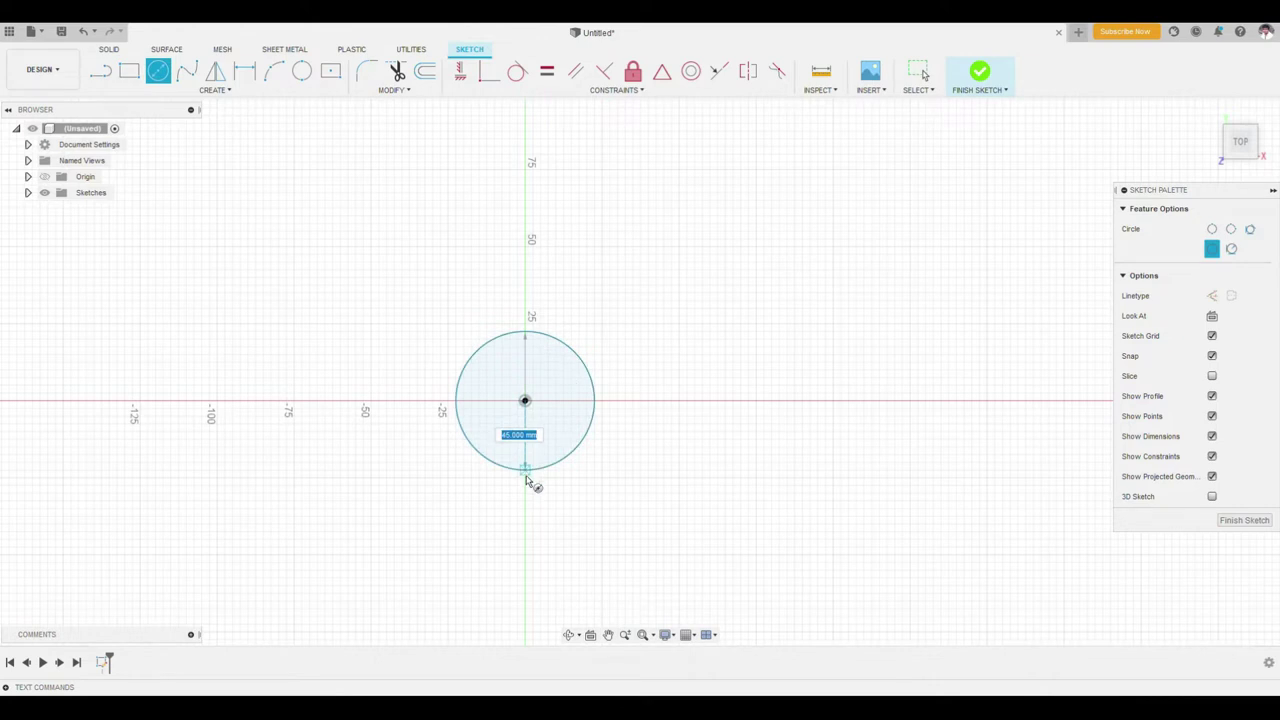
scroll(527, 482, up, 3)
text(1)
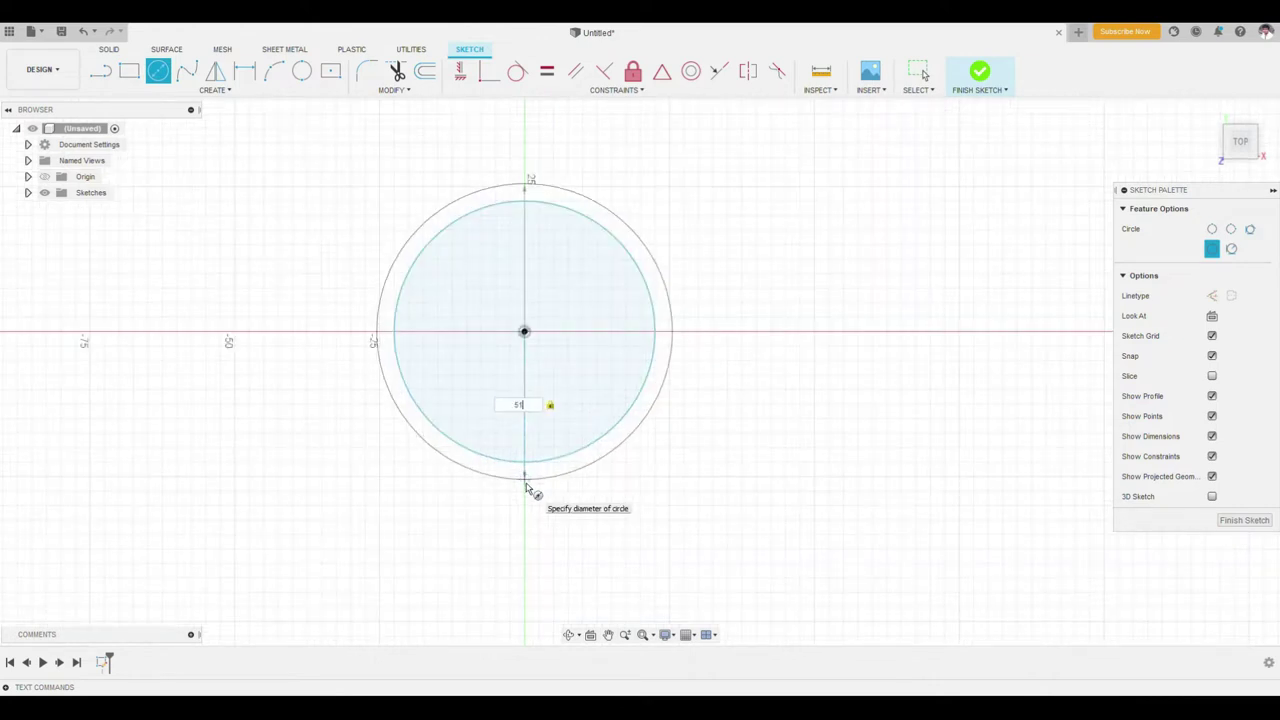
key(Return)
key(Escape)
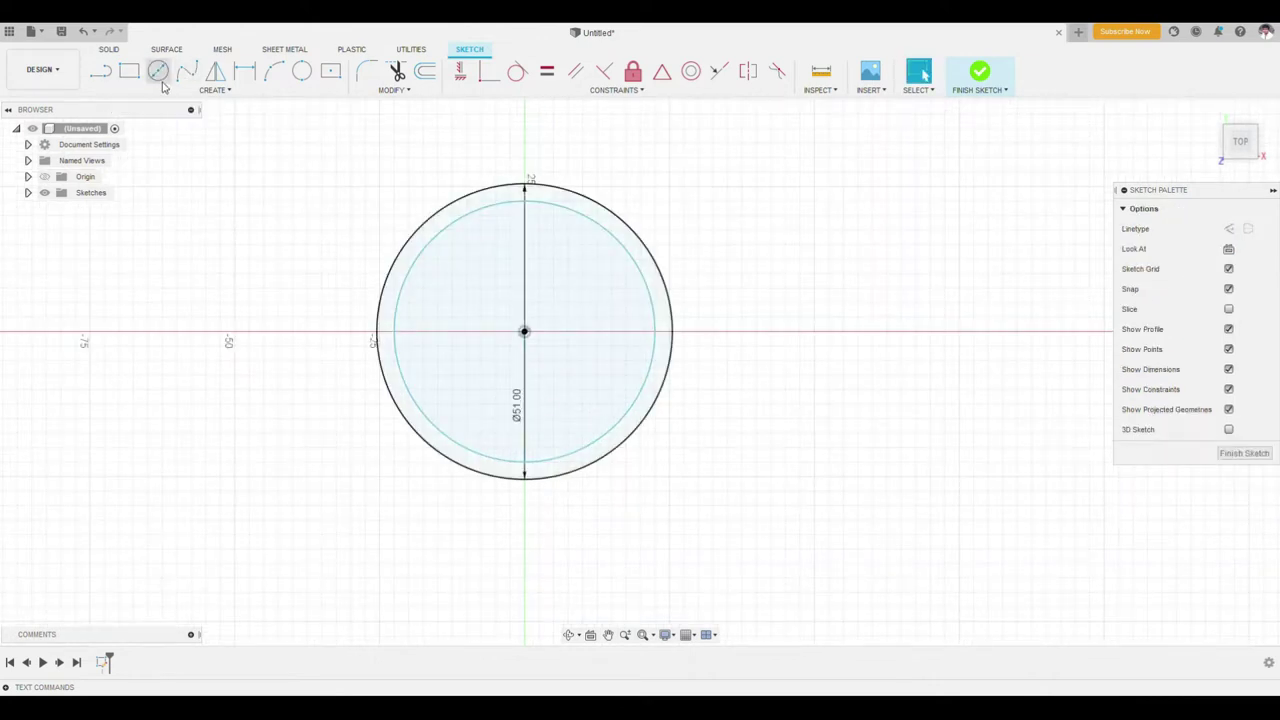
click(160, 80)
text(43)
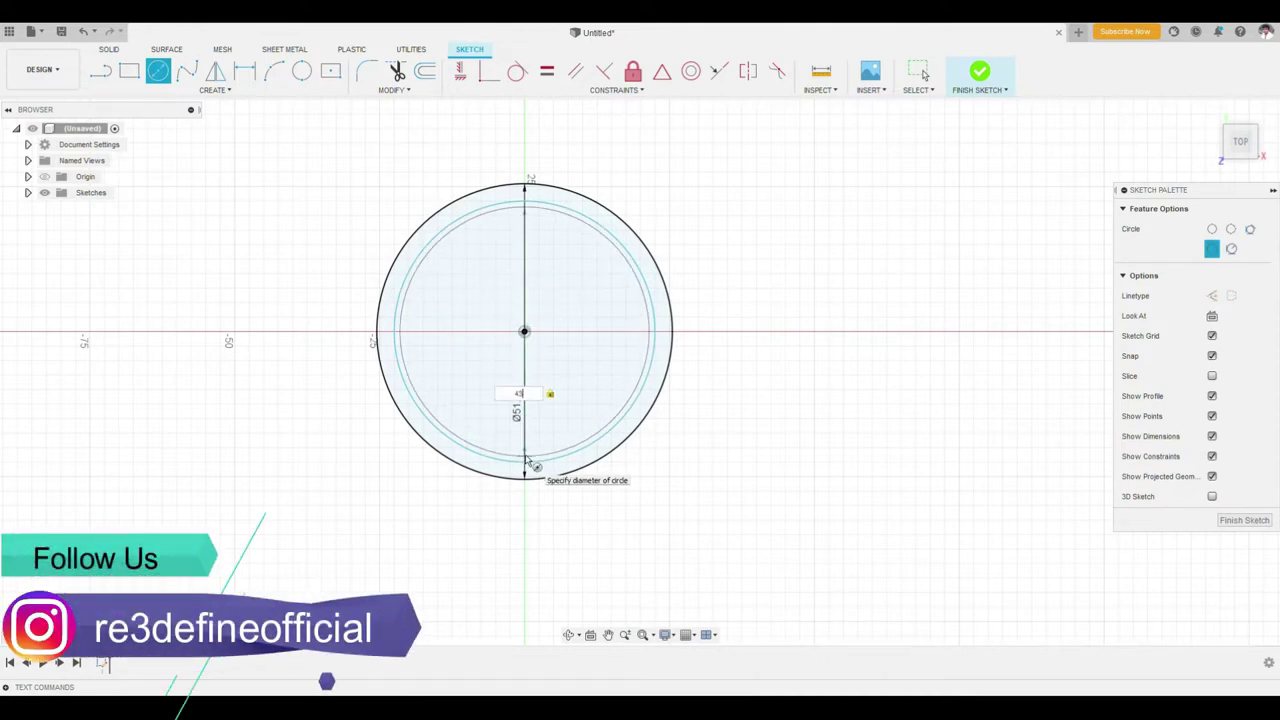
key(Return)
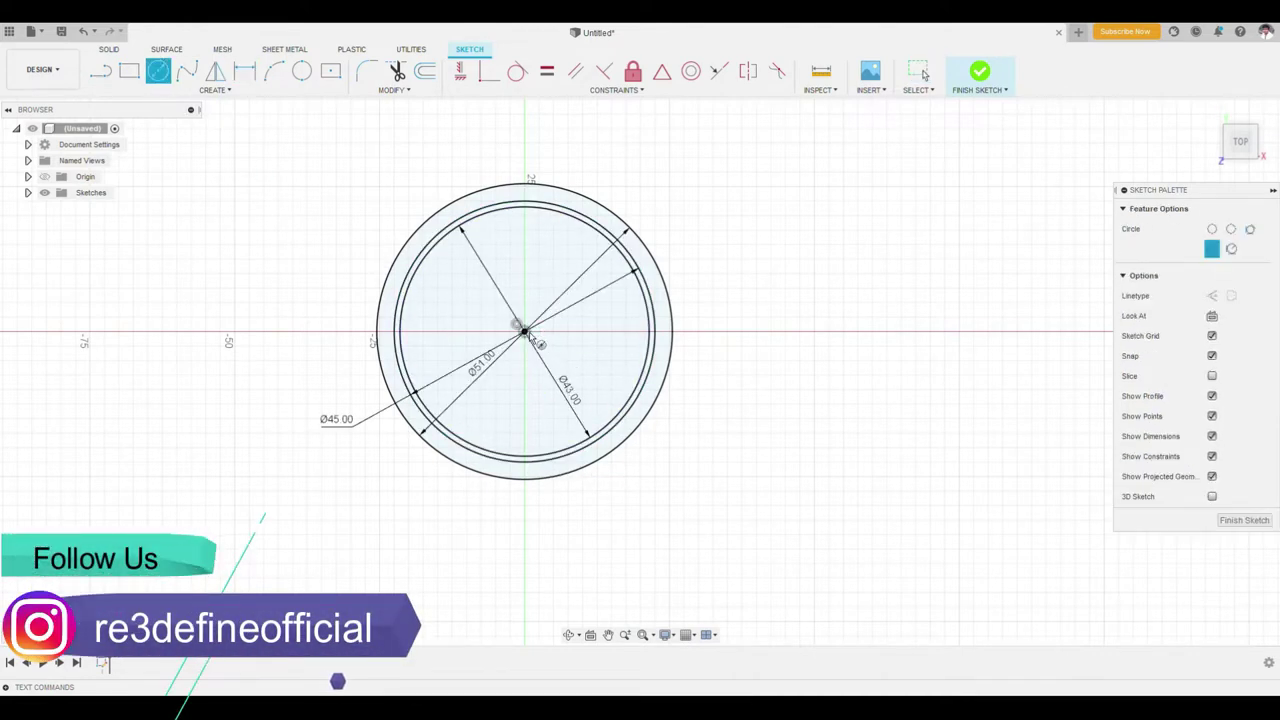
- Add the innermost 37 mm concentric circle and finish the circles sketch
click(524, 331)
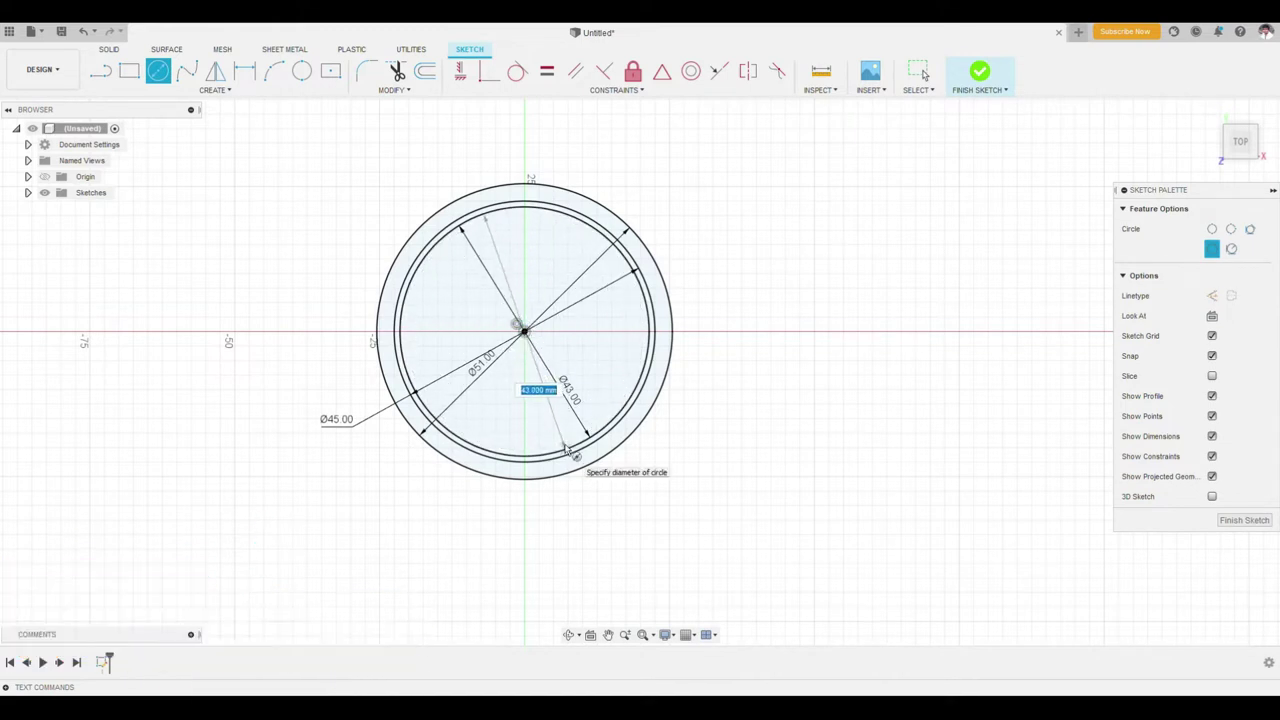
text(37)
key(Return)
key(Escape)
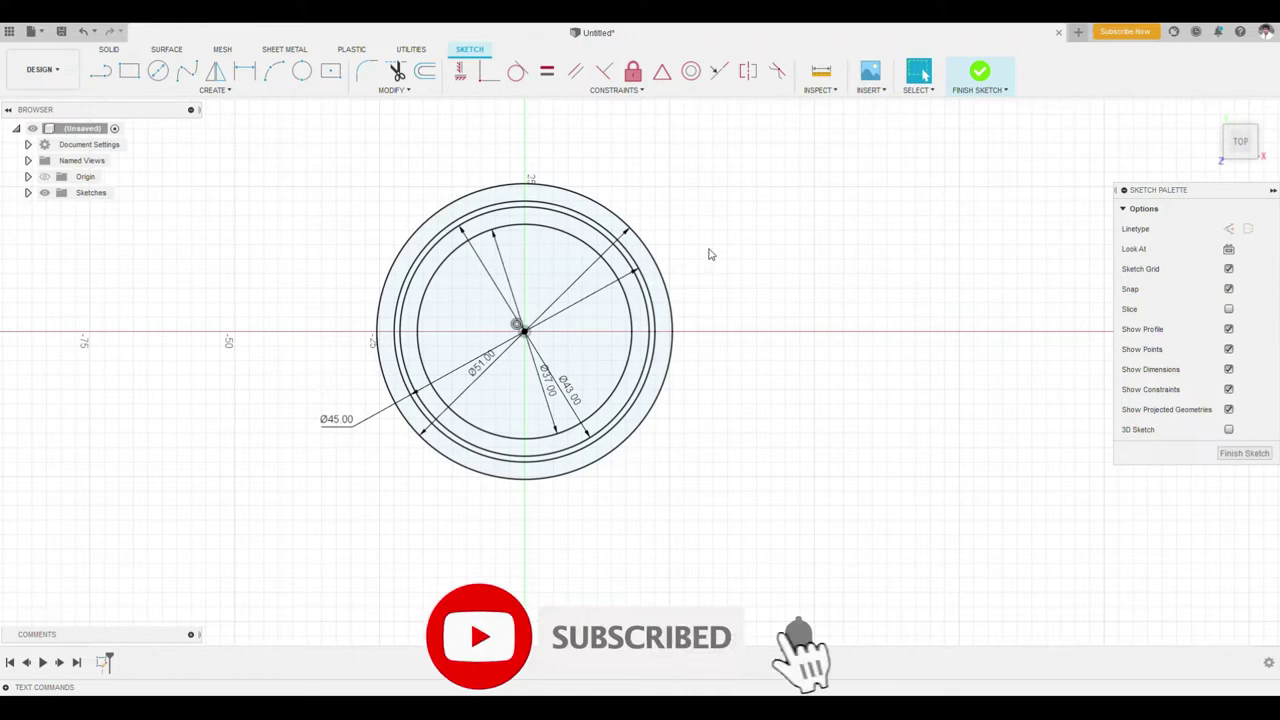
click(981, 70)
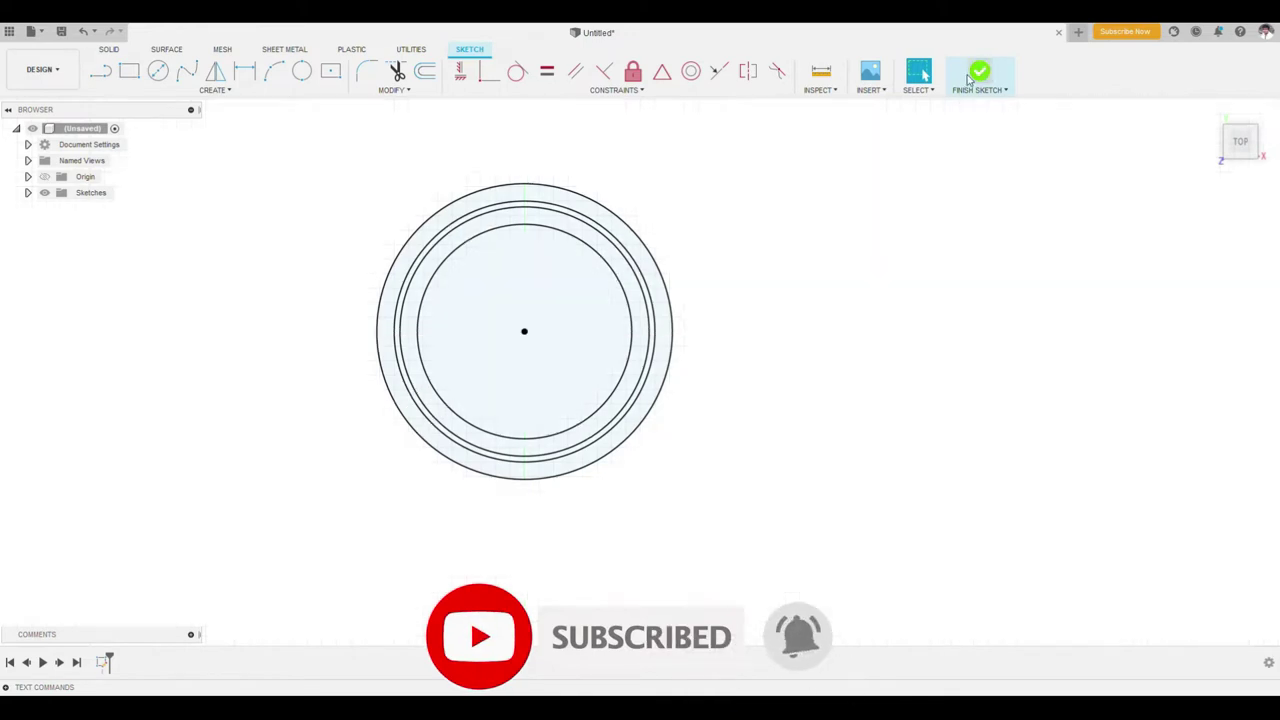
click(129, 71)
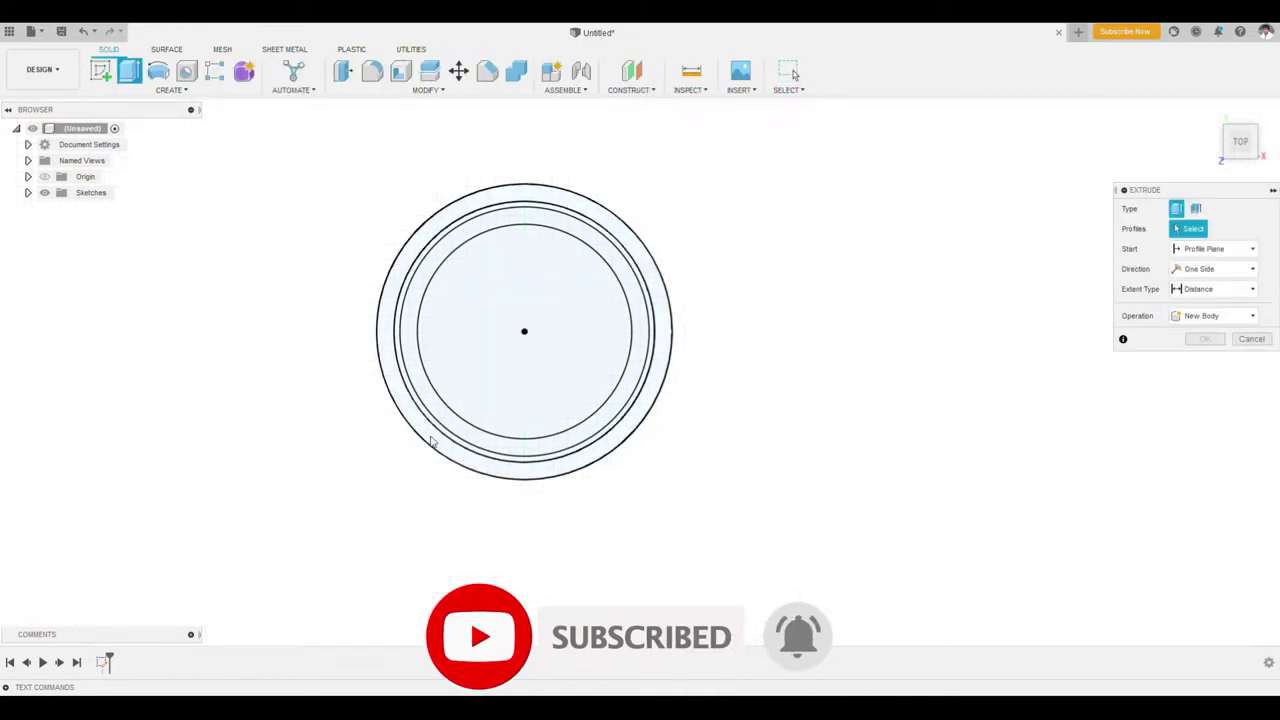
- Extrude the outer and inner ring profiles together into two concentric solid rings
click(400, 449)
click(436, 420)
text(4)
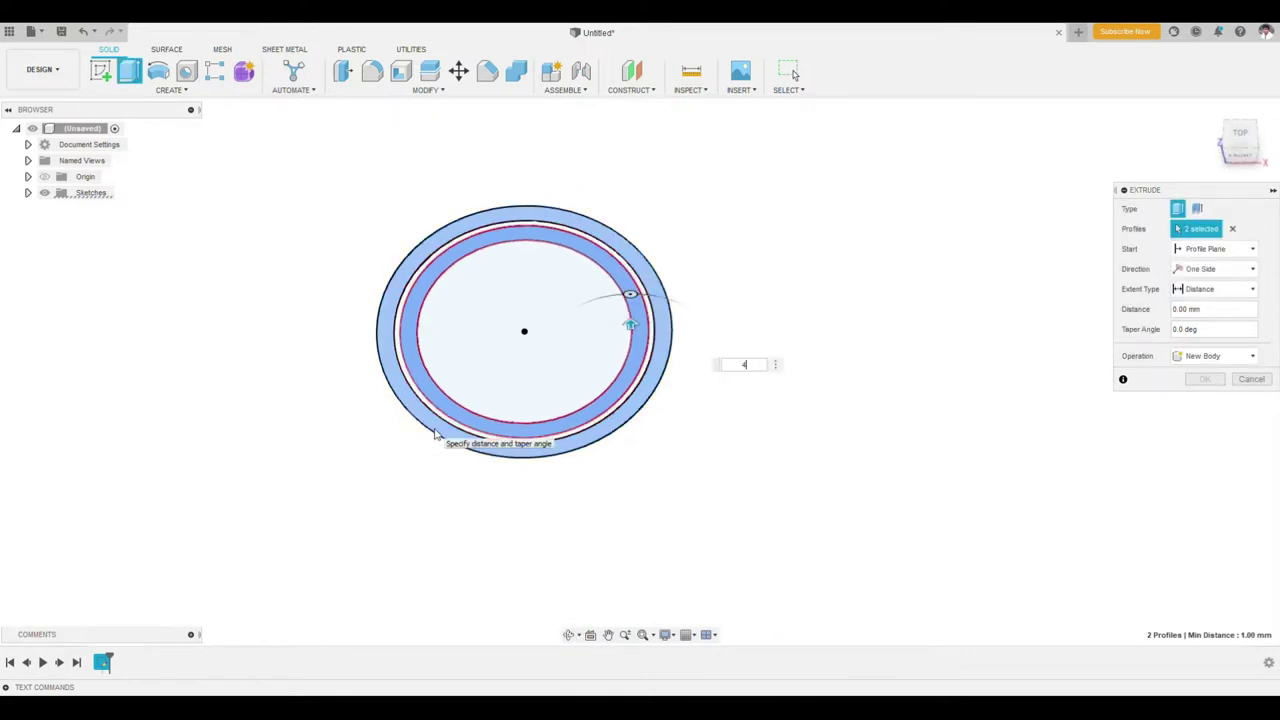
key(Return)
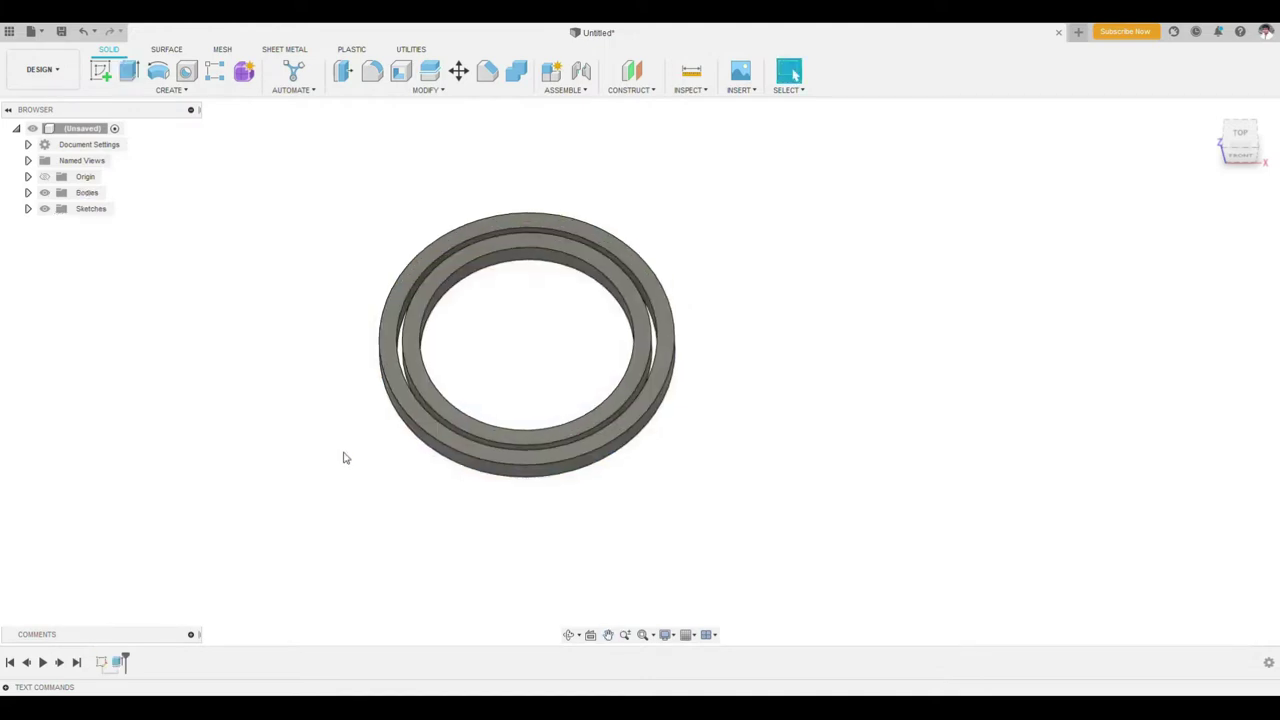
mouse_move(343, 457)
shift+middle_down()
mouse_move(410, 490)
mouse_move(354, 486)
mouse_move(340, 474)
mouse_move(342, 437)
mouse_move(349, 477)
mouse_move(503, 350)
shift+middle_up()
- Import twitter.dxf from Downloads as a sketch on the XY plane
click(739, 90)
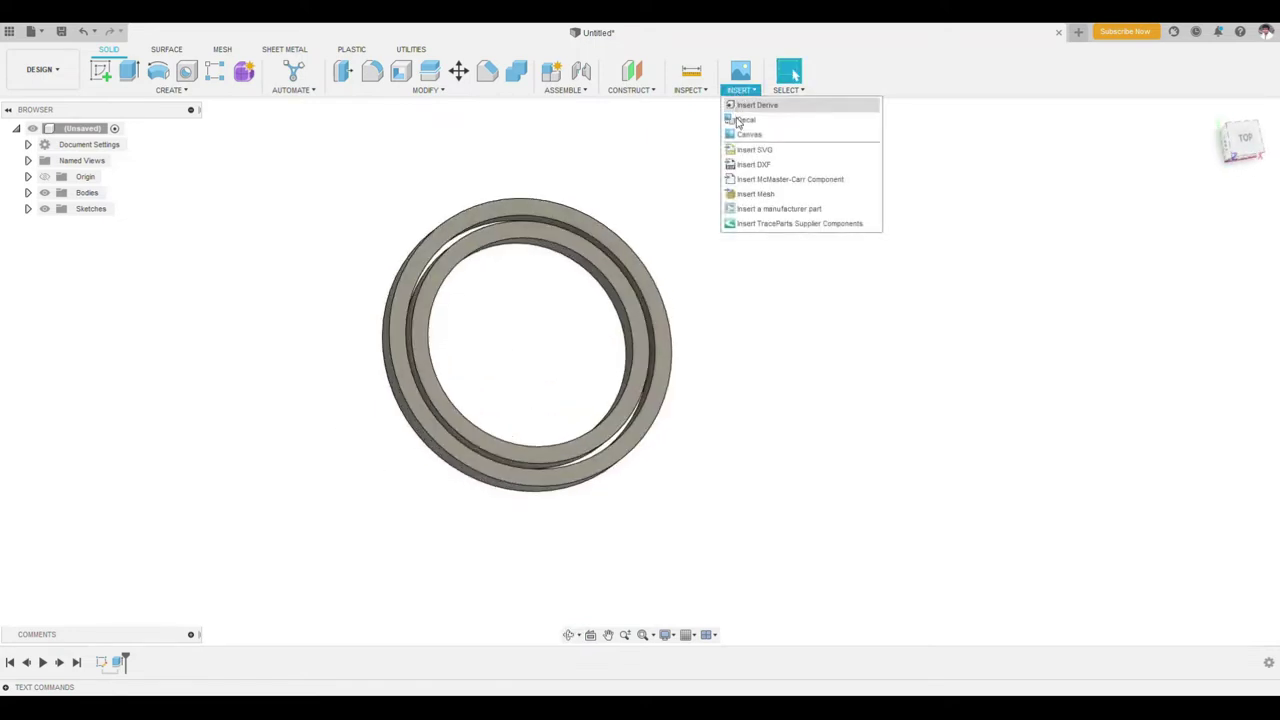
click(738, 170)
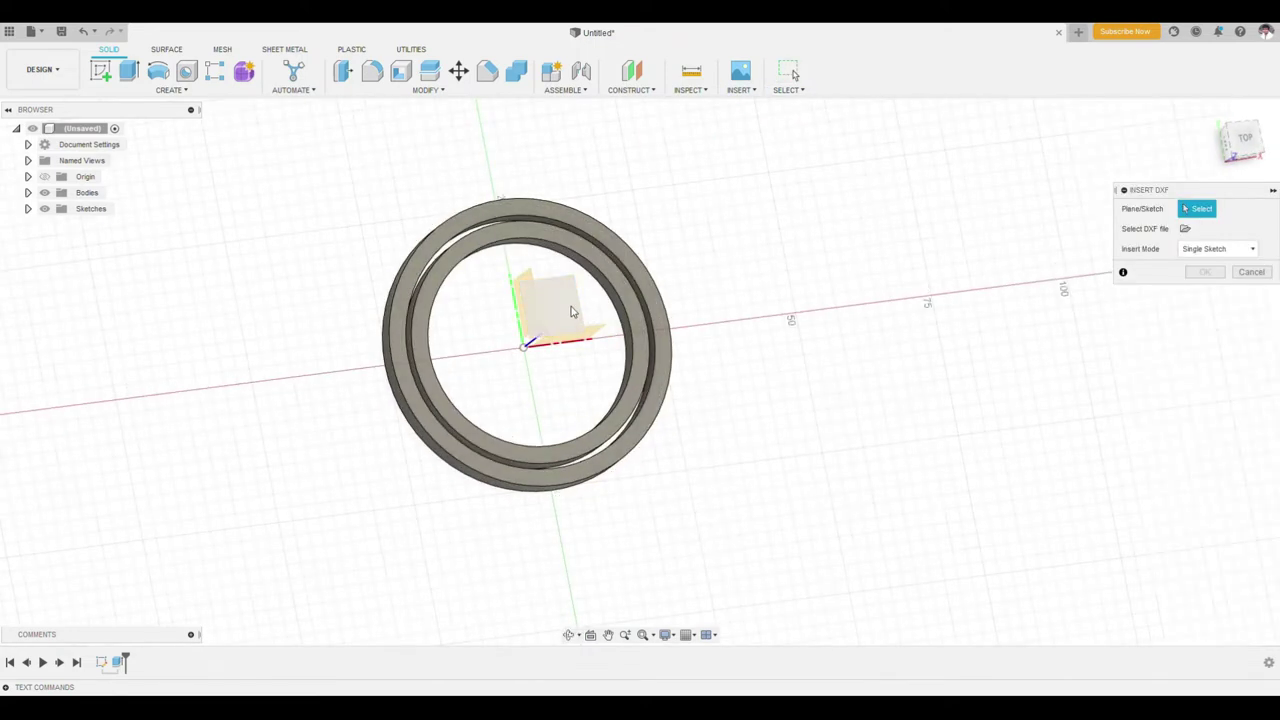
click(597, 318)
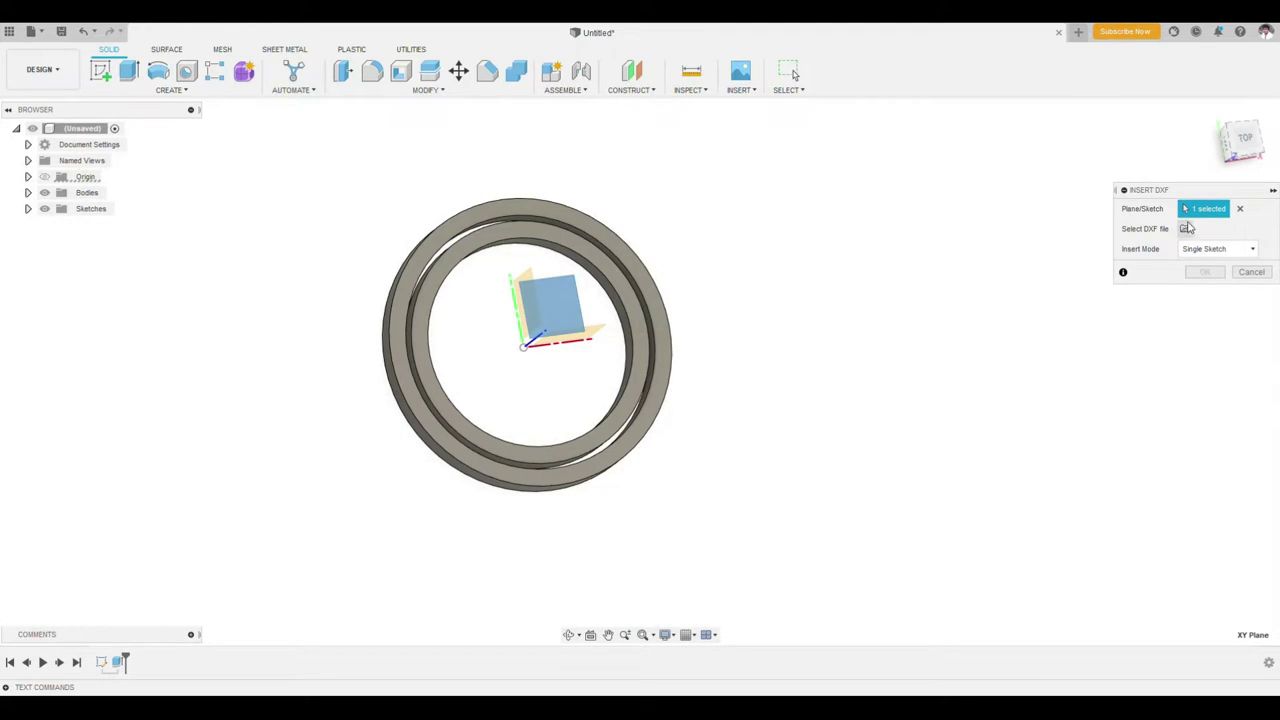
click(1185, 229)
click(175, 138)
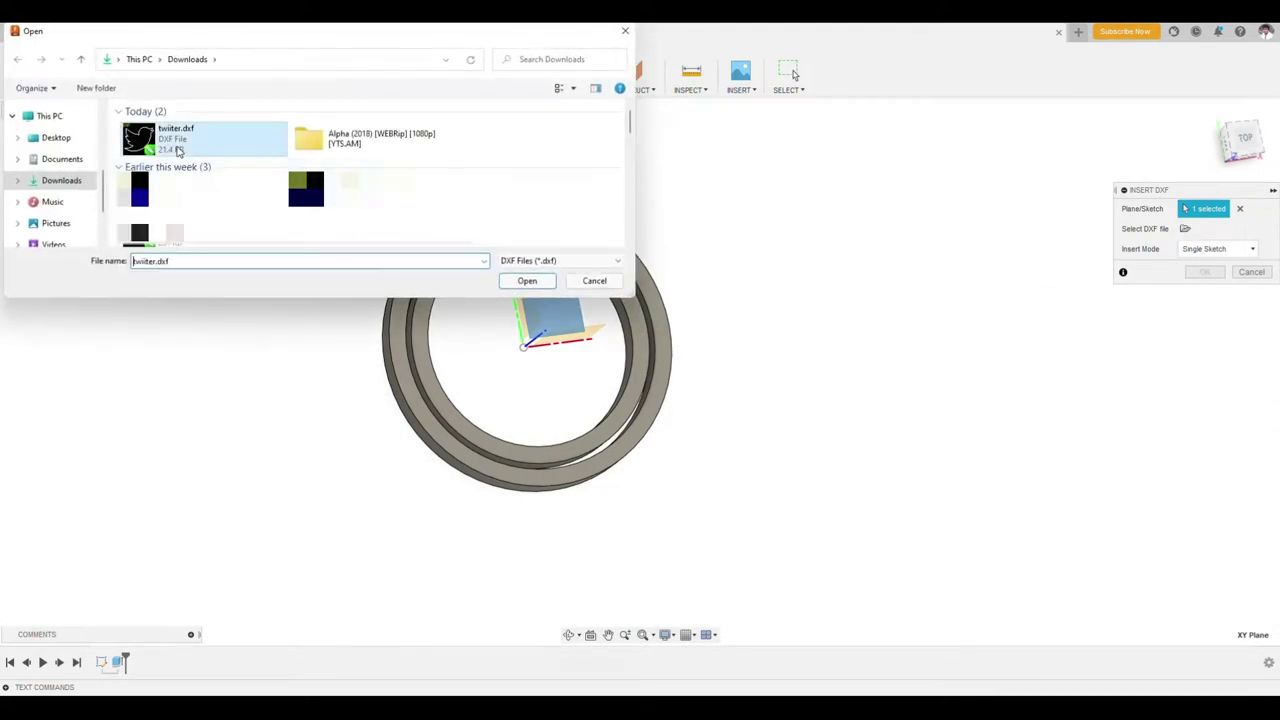
click(527, 281)
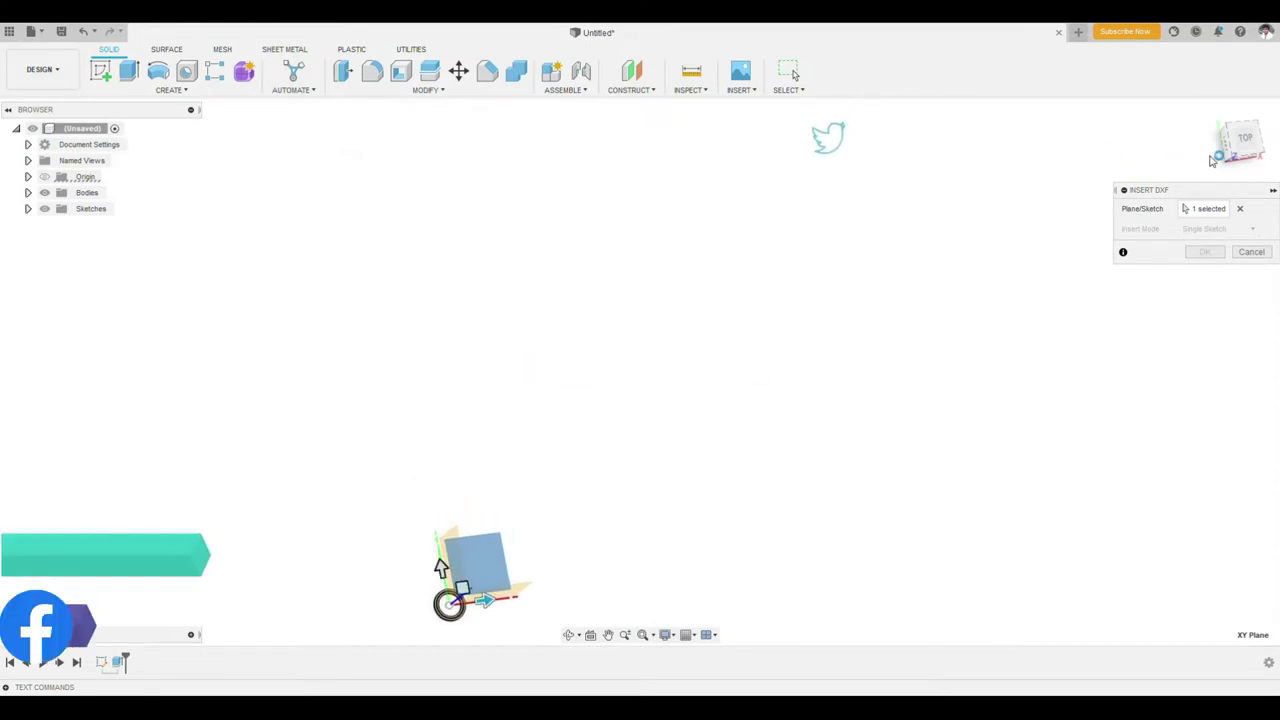
- Position the bird outline over the rings in top view and confirm the import
click(1245, 142)
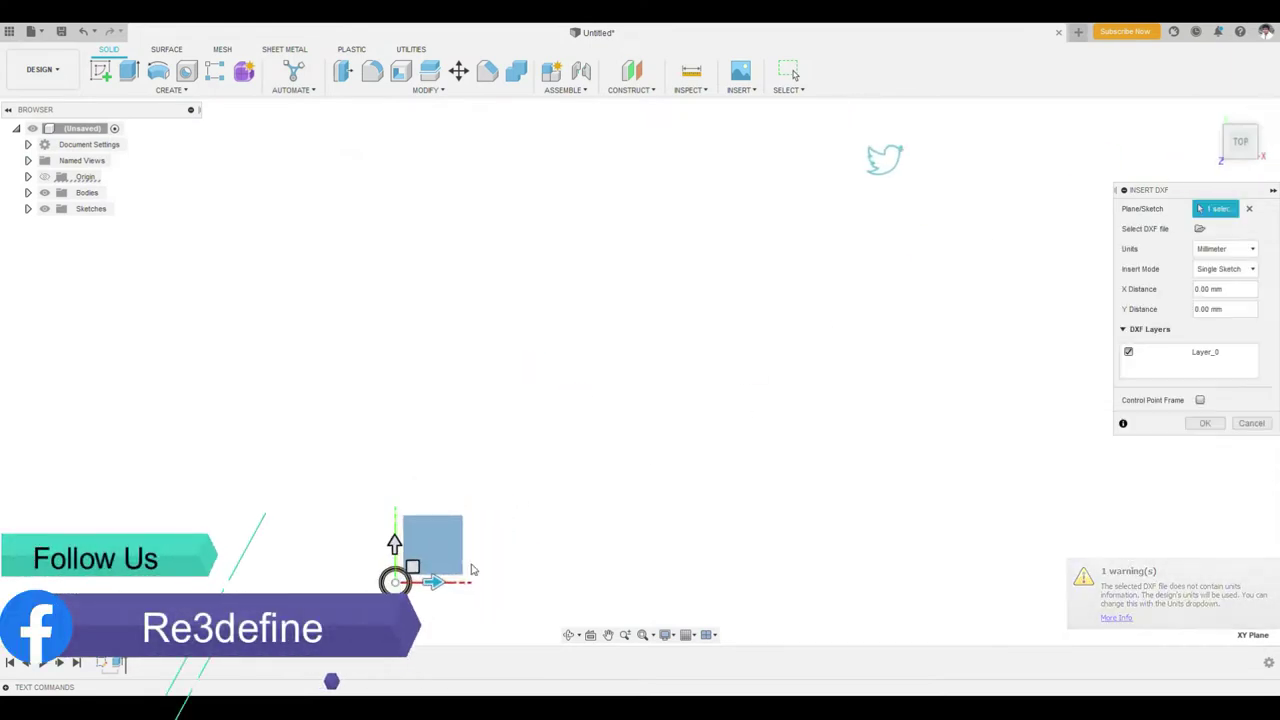
click(607, 635)
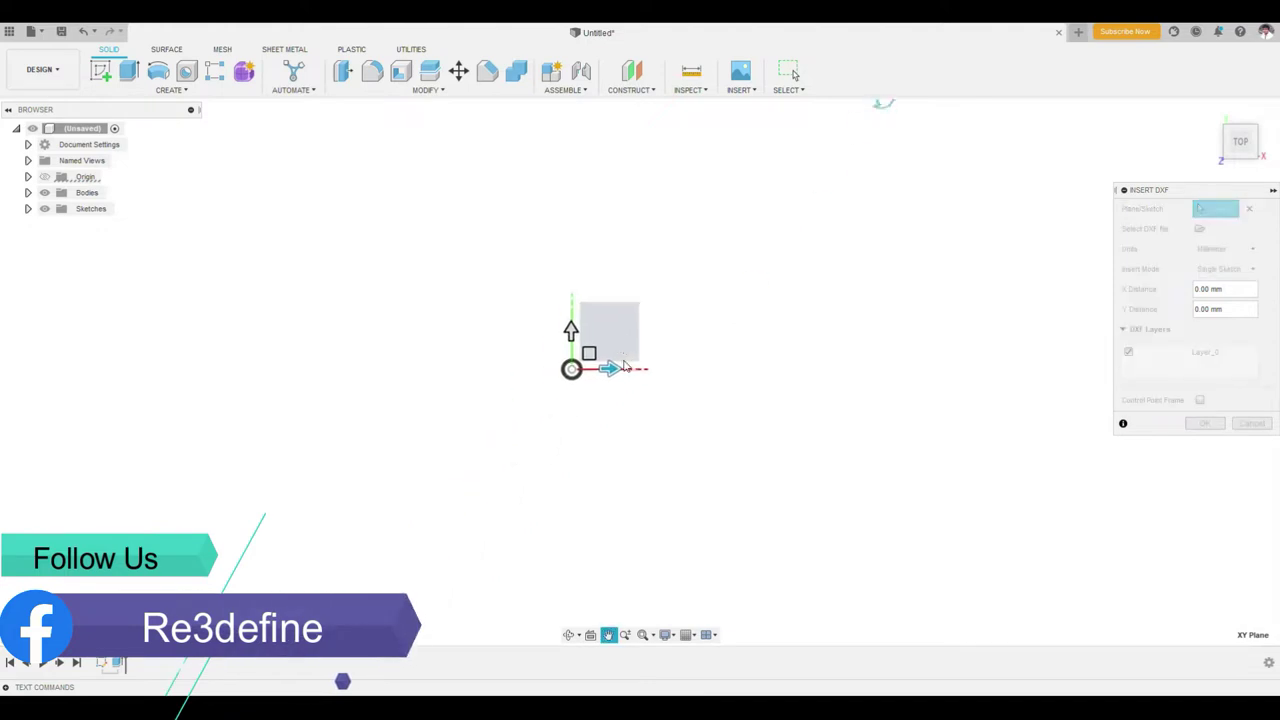
drag(620, 365, 390, 538)
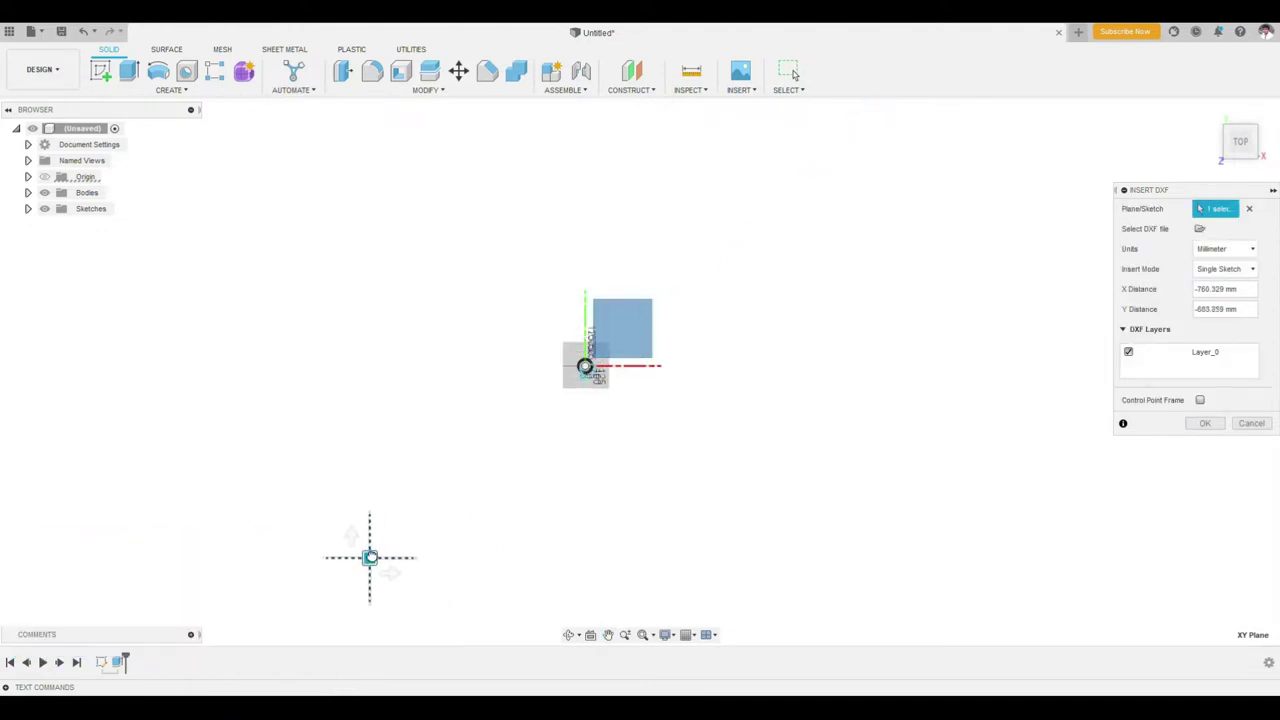
click(1206, 423)
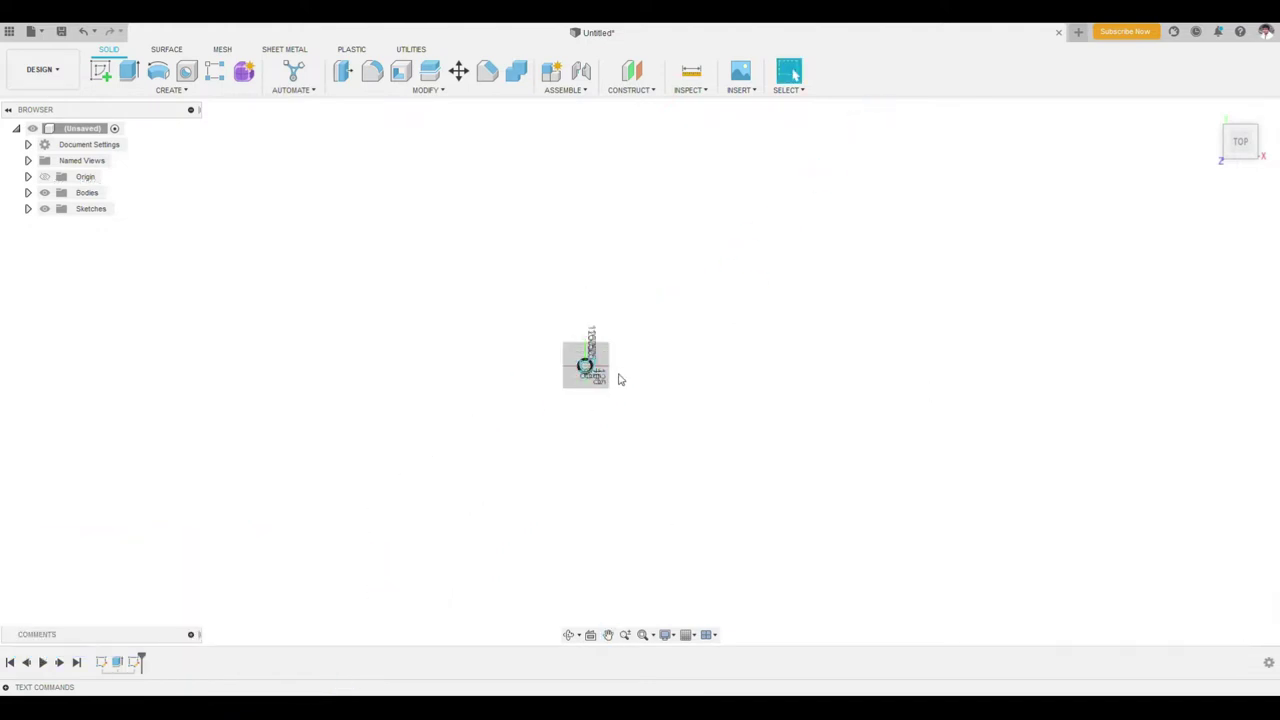
scroll(565, 372, up, 2)
scroll(590, 375, up, 3)
scroll(630, 378, up, 4)
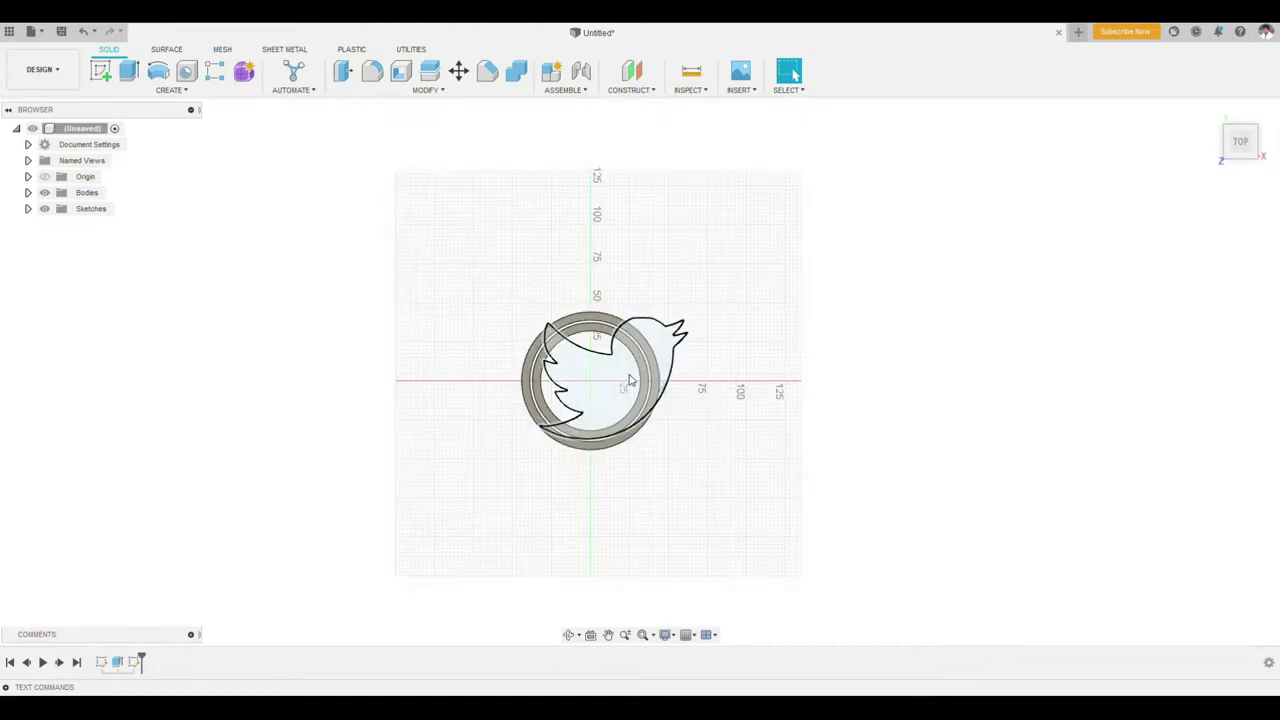
scroll(680, 383, up, 3)
- Scale the whole bird outline down about the origin to fit the inner ring
double_click(696, 383)
middle_drag(226, 317, 346, 346)
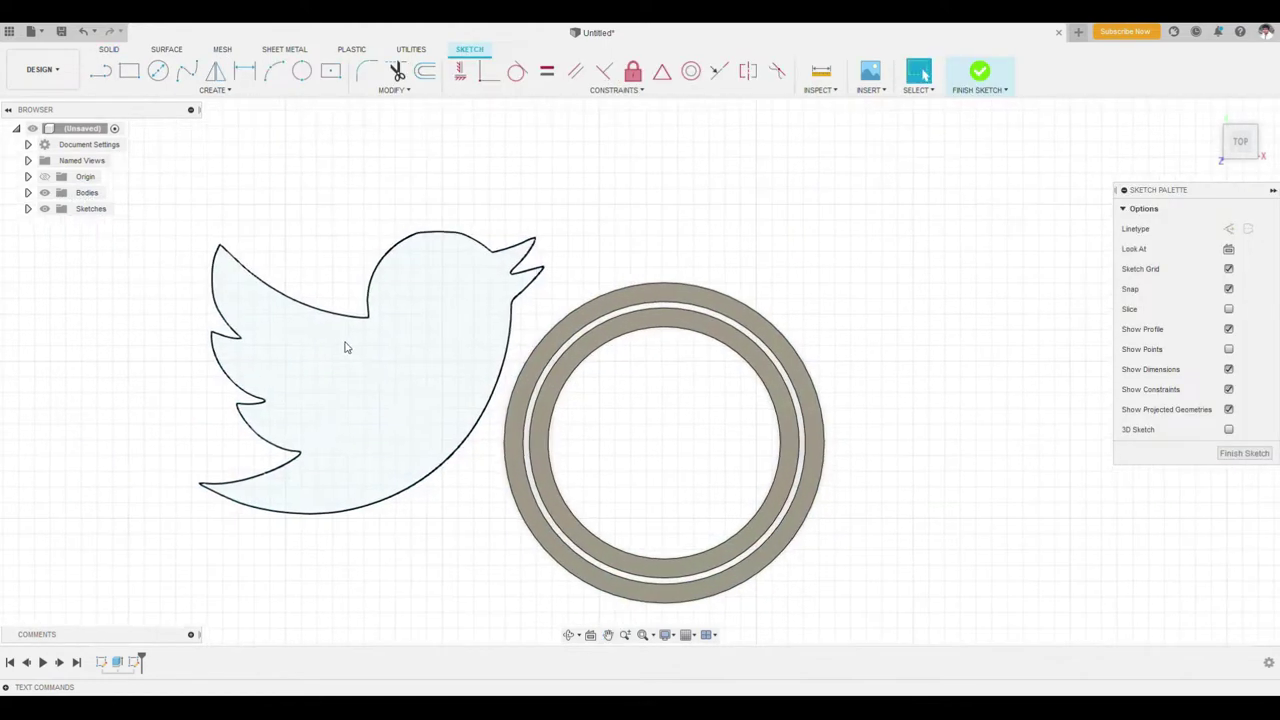
mouse_move(200, 280)
mouse_down()
mouse_move(531, 551)
mouse_move(550, 552)
mouse_up()
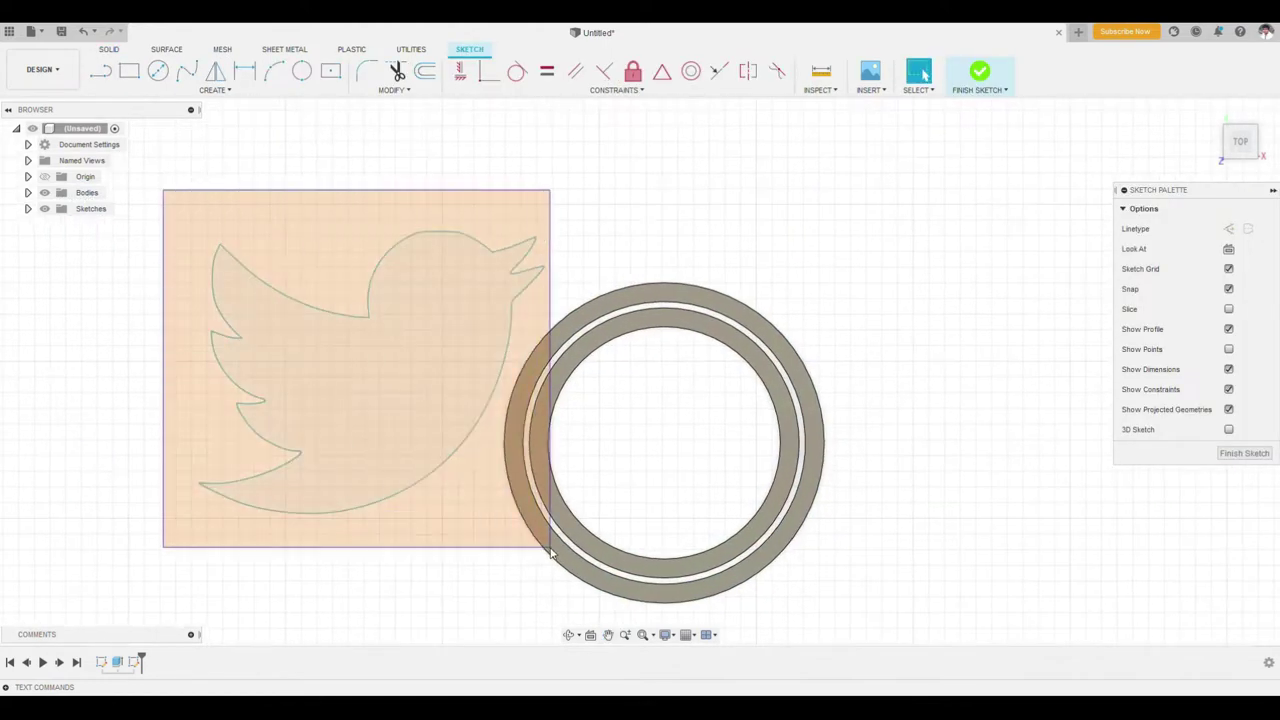
click(394, 89)
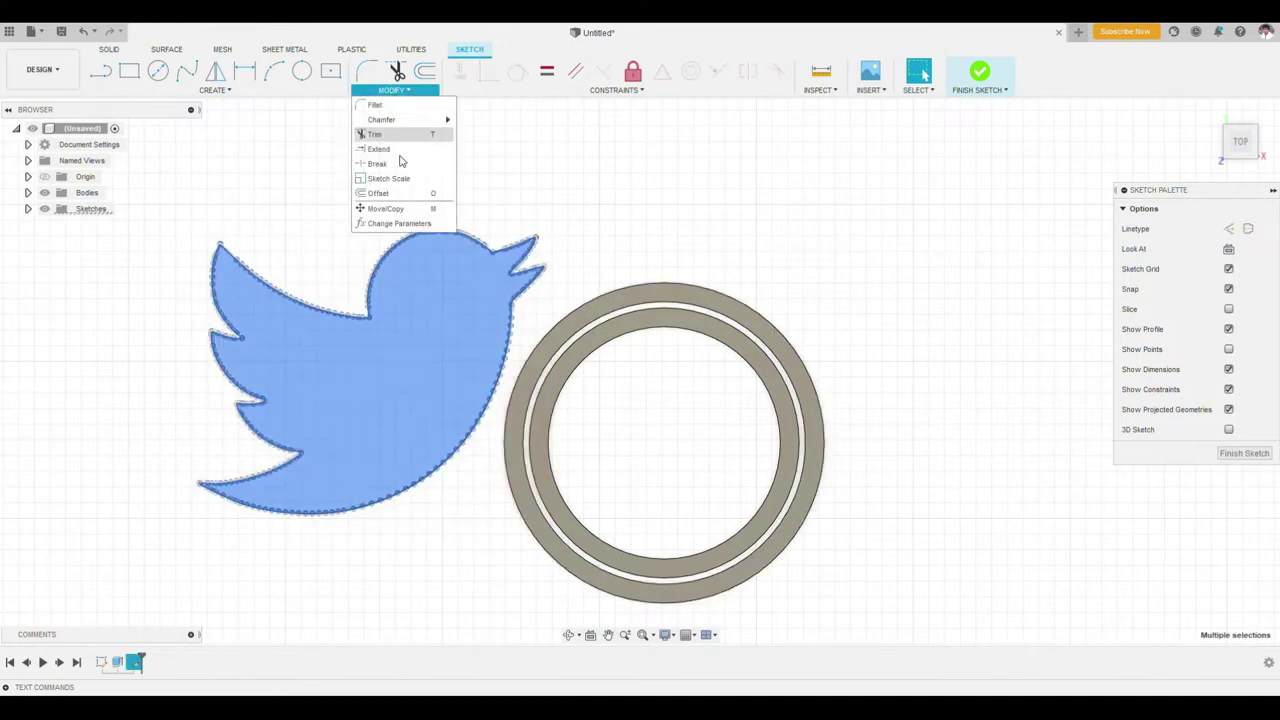
click(388, 179)
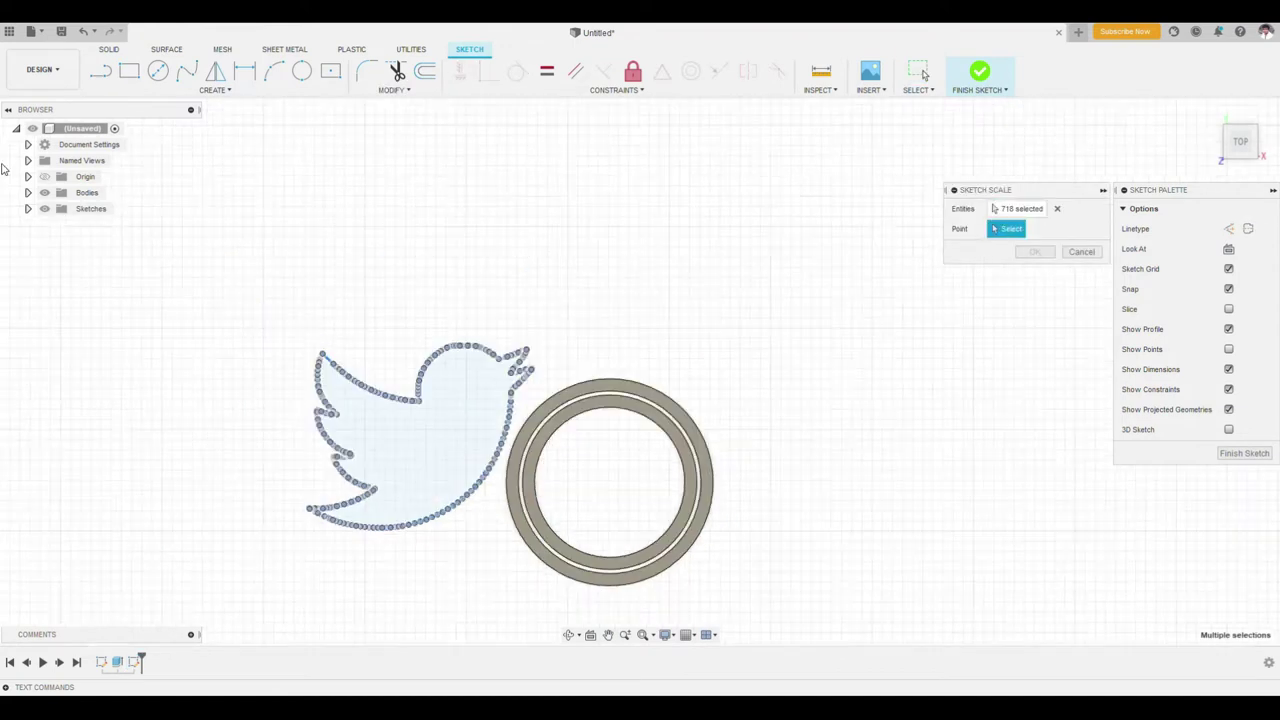
click(607, 484)
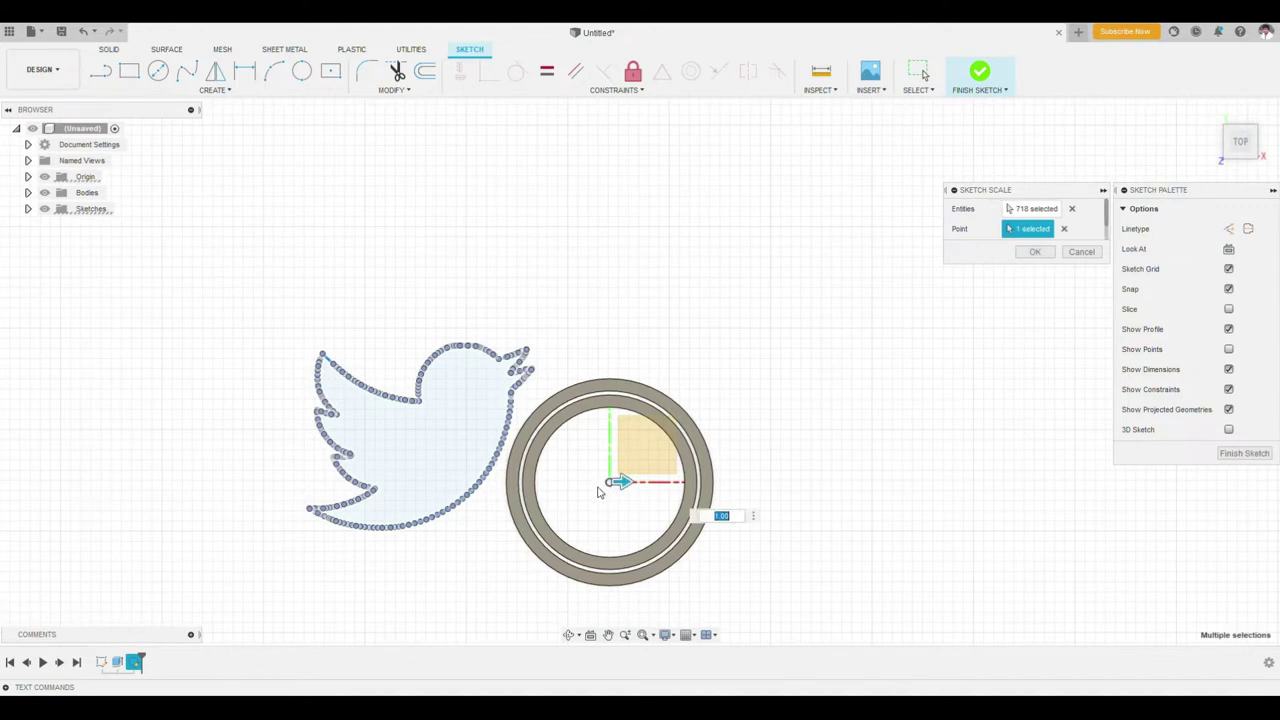
drag(621, 481, 585, 481)
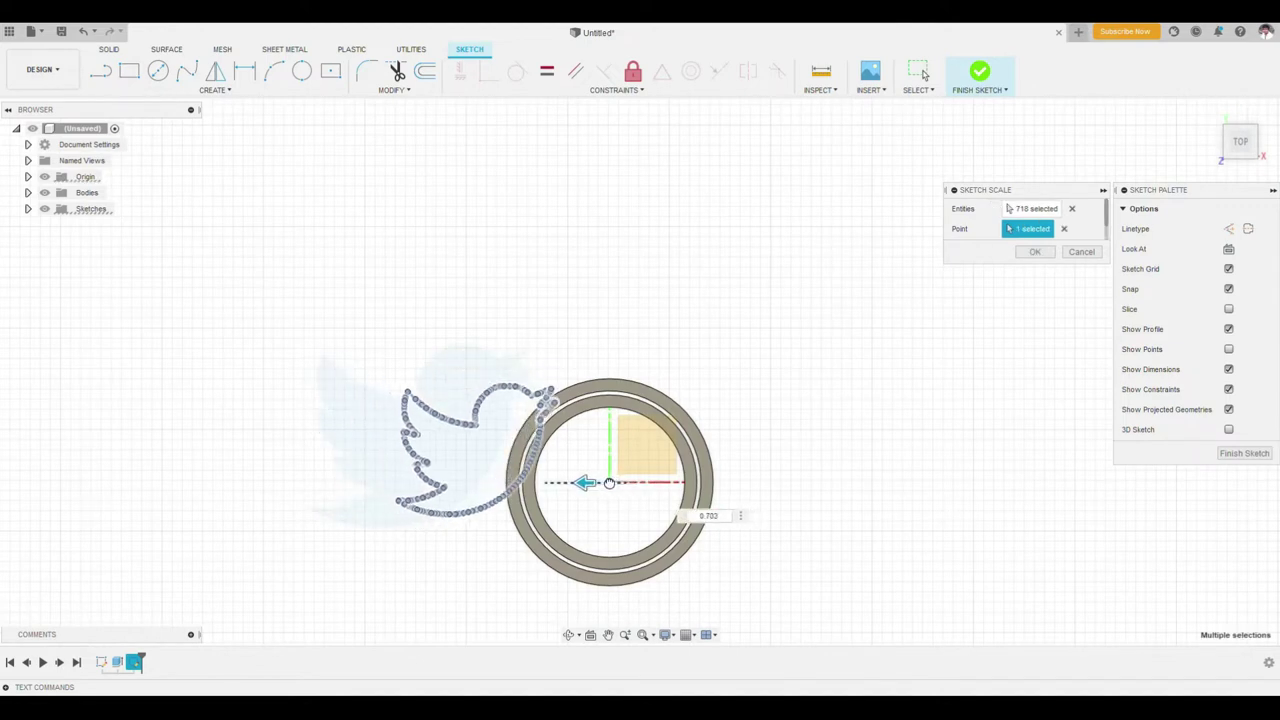
- Nudge the bird into place inside the ring and finish the bird sketch
drag(729, 357, 721, 350)
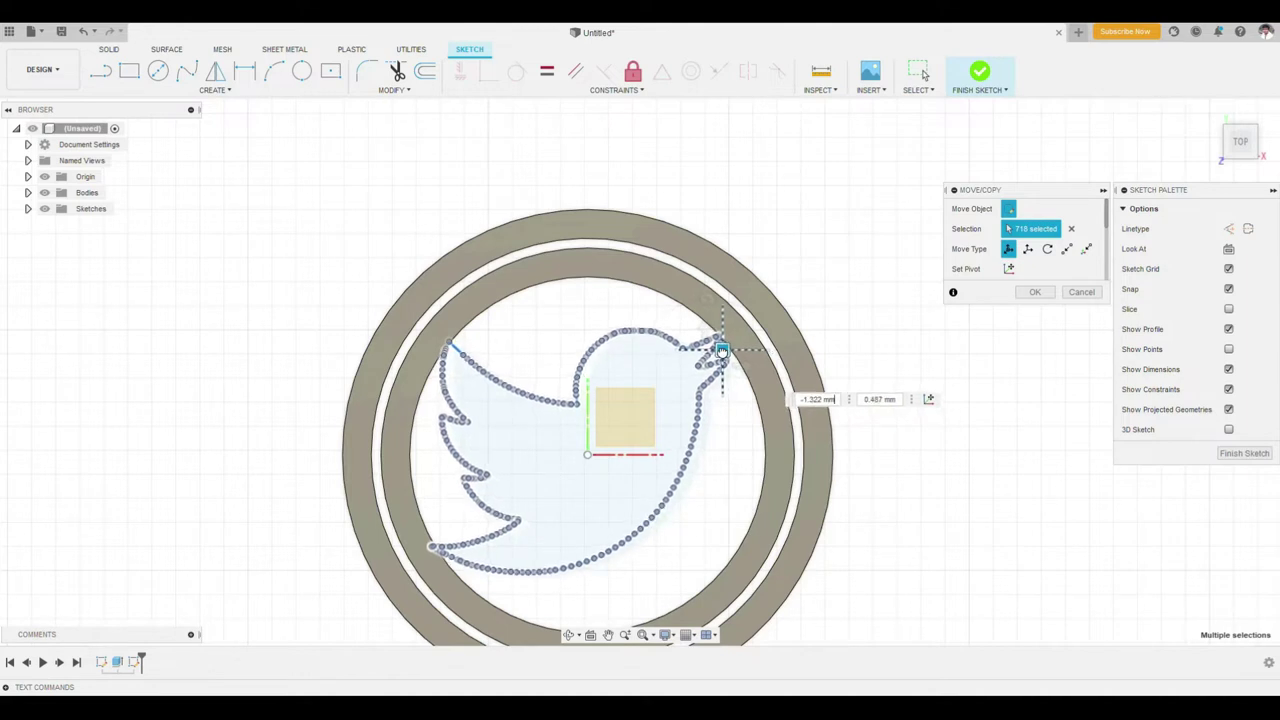
click(1035, 292)
scroll(581, 225, down, 5)
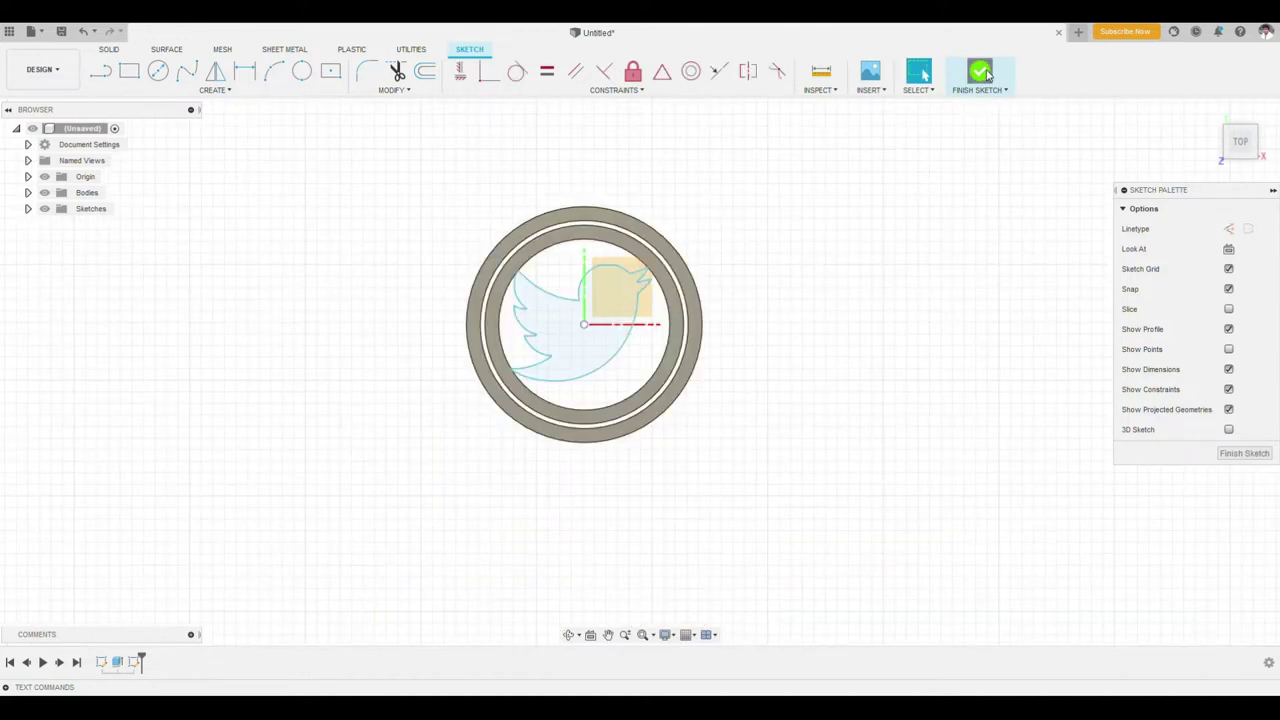
click(979, 70)
- Extrude the bird profile 4 mm with the Join operation onto the existing body
click(128, 70)
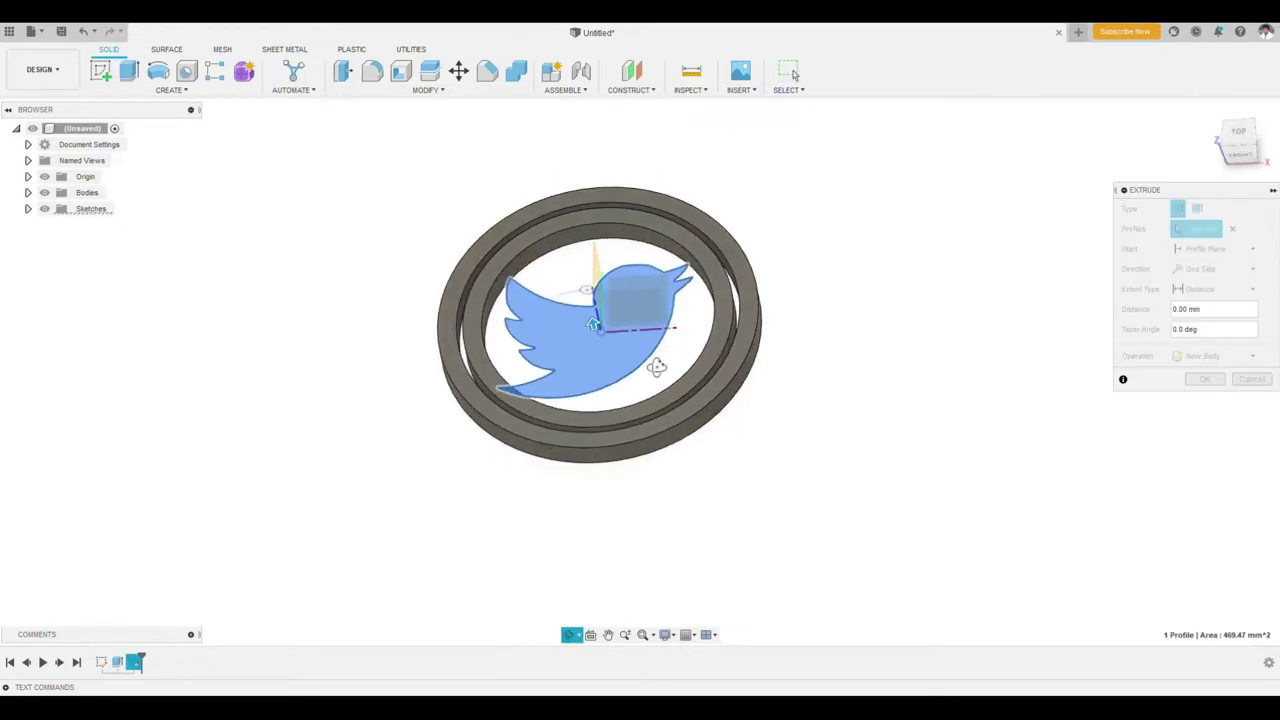
drag(594, 321, 593, 305)
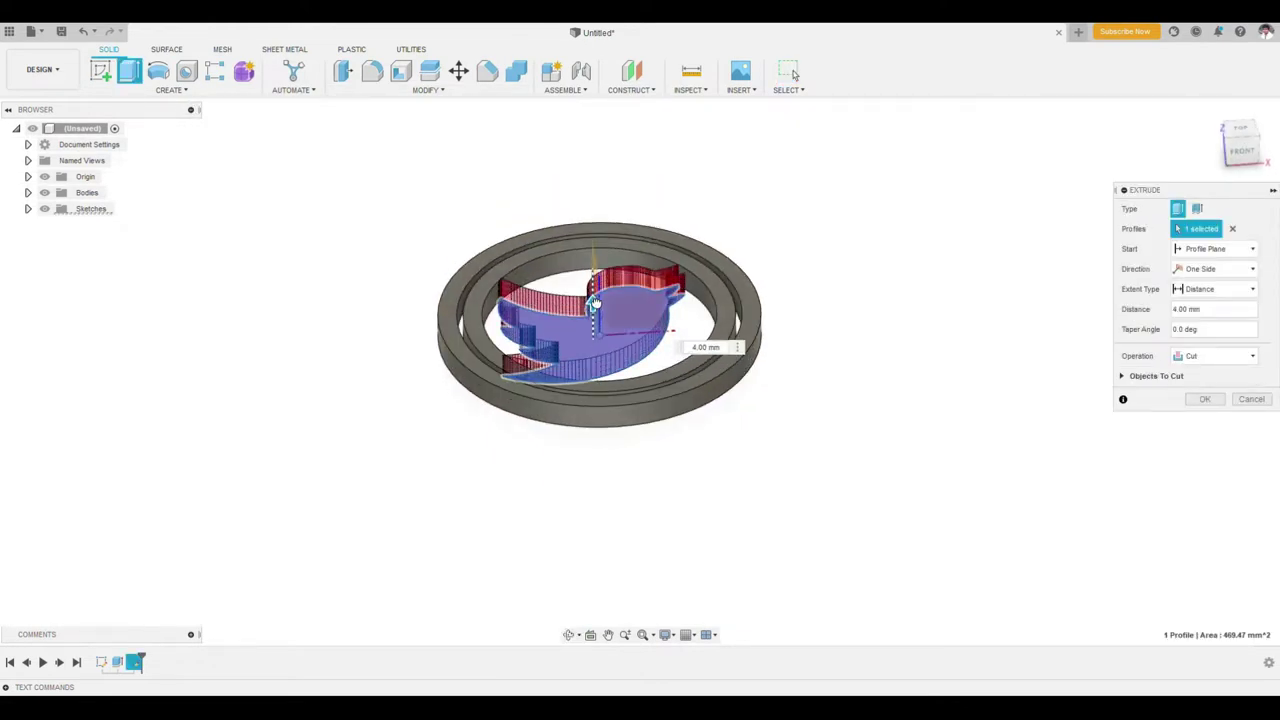
click(1218, 365)
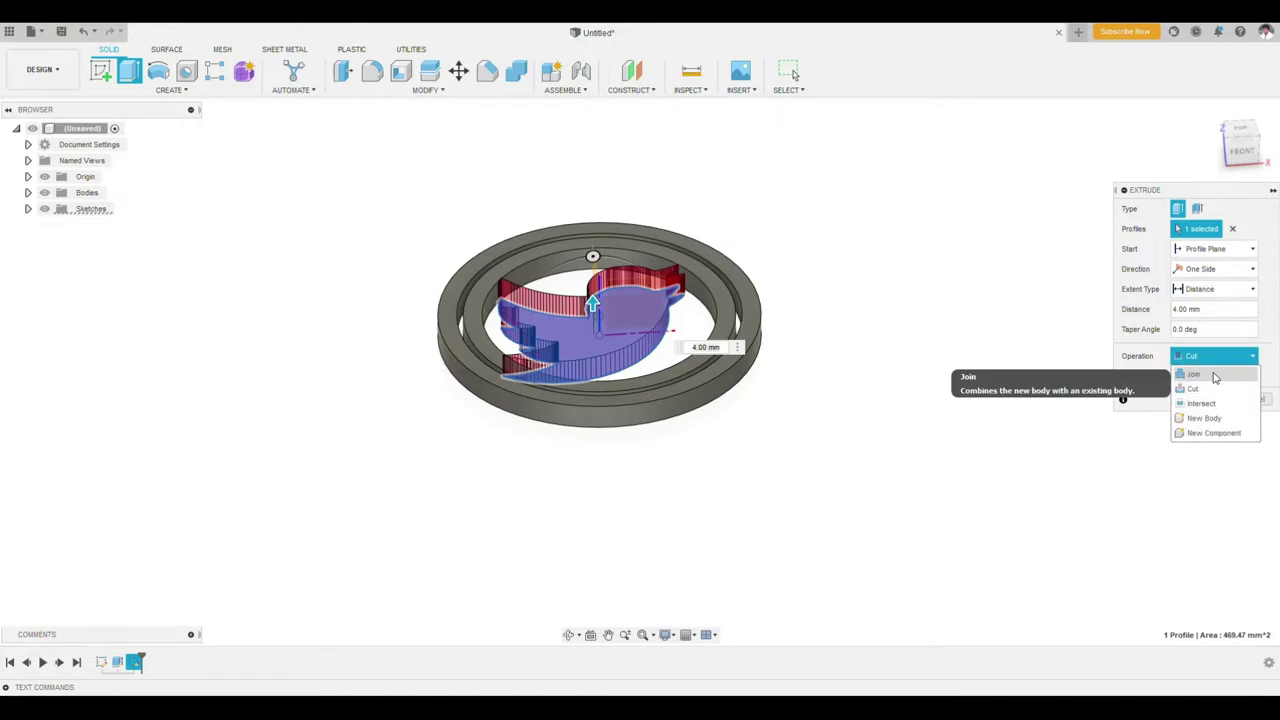
click(1212, 373)
click(1205, 380)
shift+middle_drag(795, 410, 798, 472)
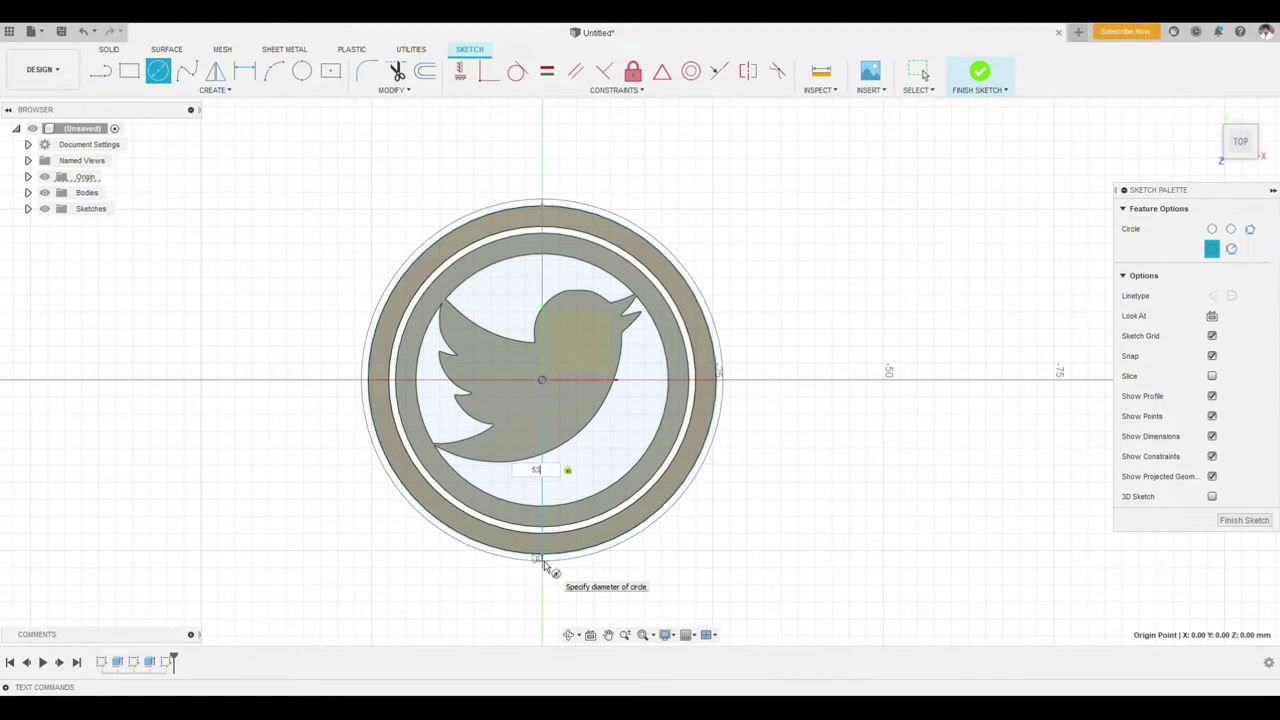
- Draw 53 mm and 59 mm diameter circles centred on the origin, then finish the sketch
click(545, 566)
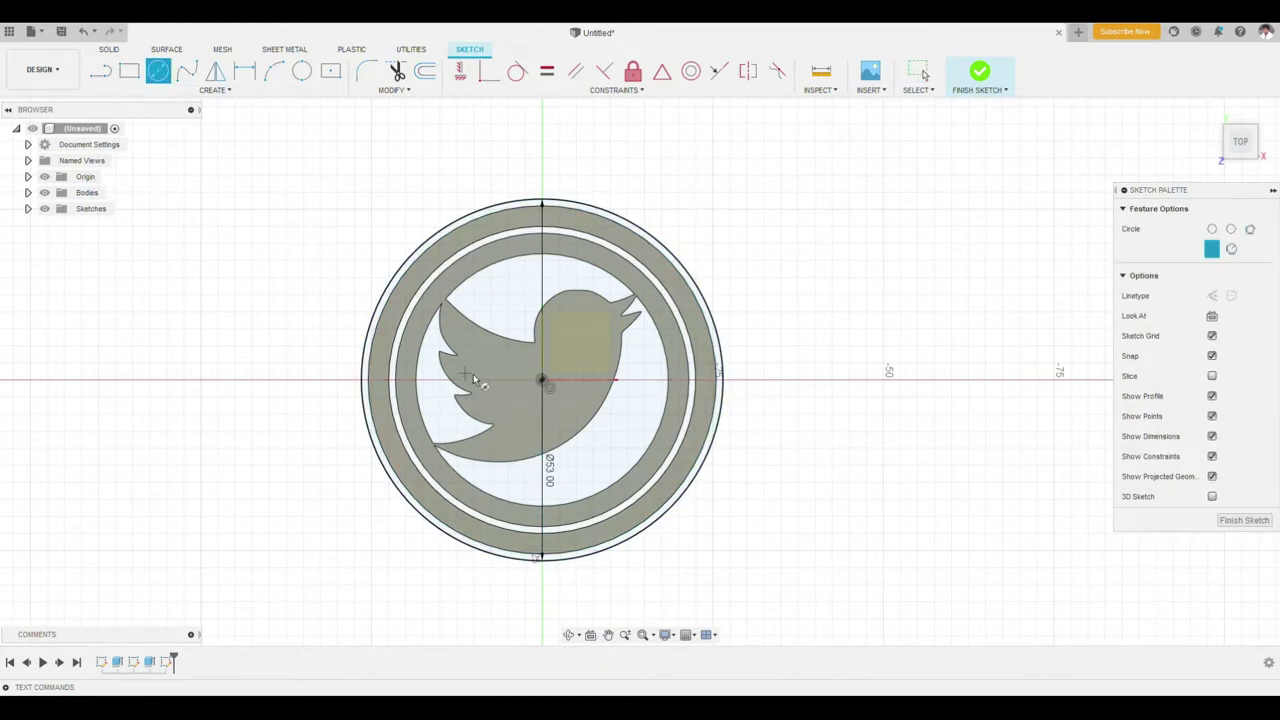
click(543, 381)
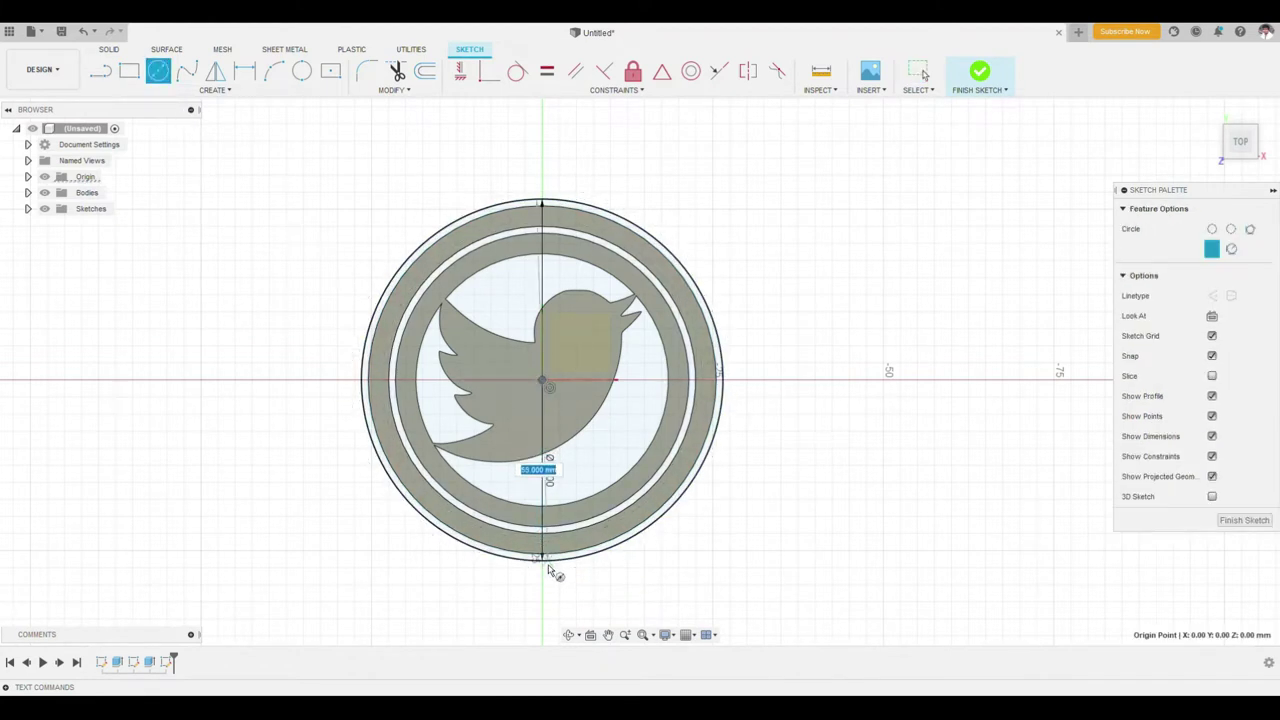
text(55)
key(Tab)
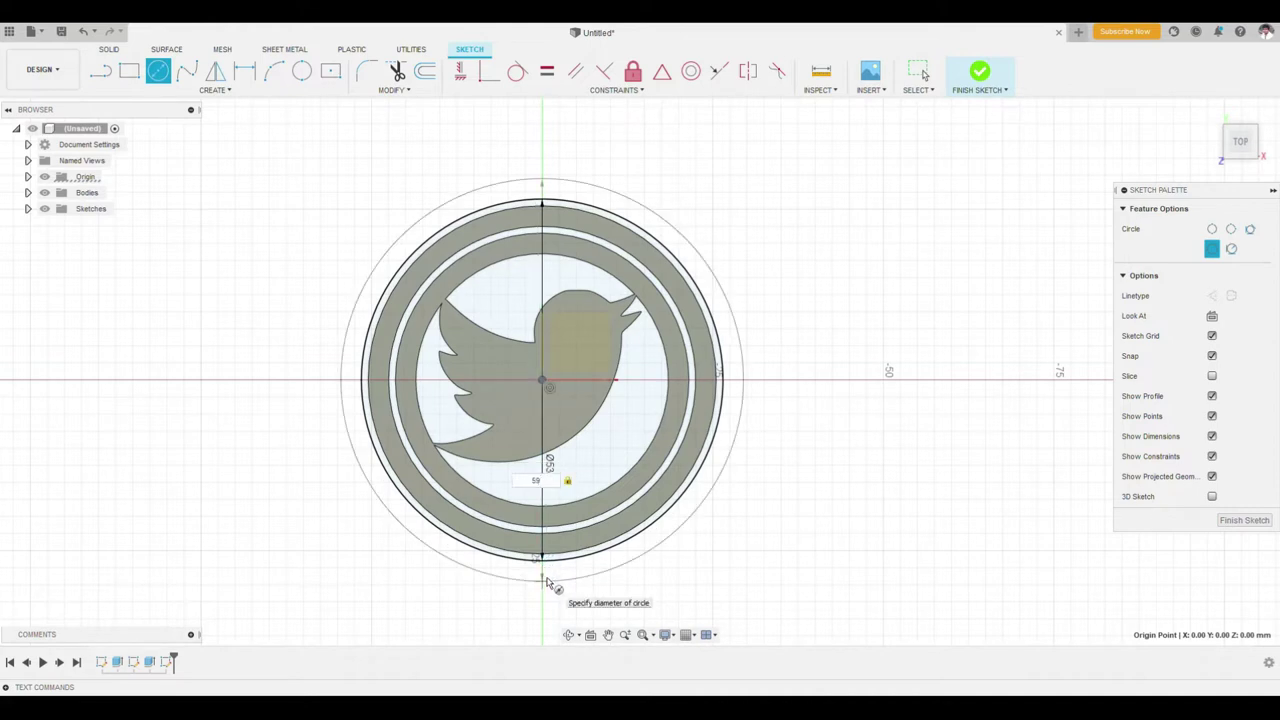
click(547, 583)
key(Escape)
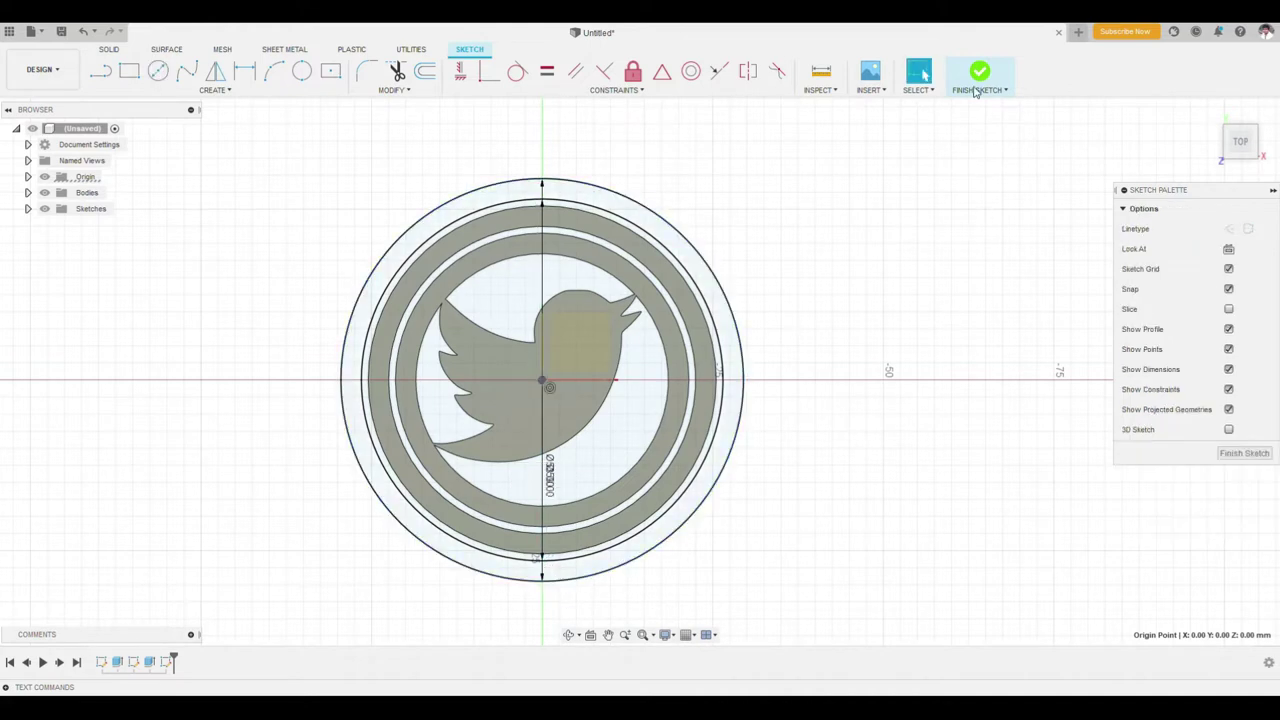
click(975, 91)
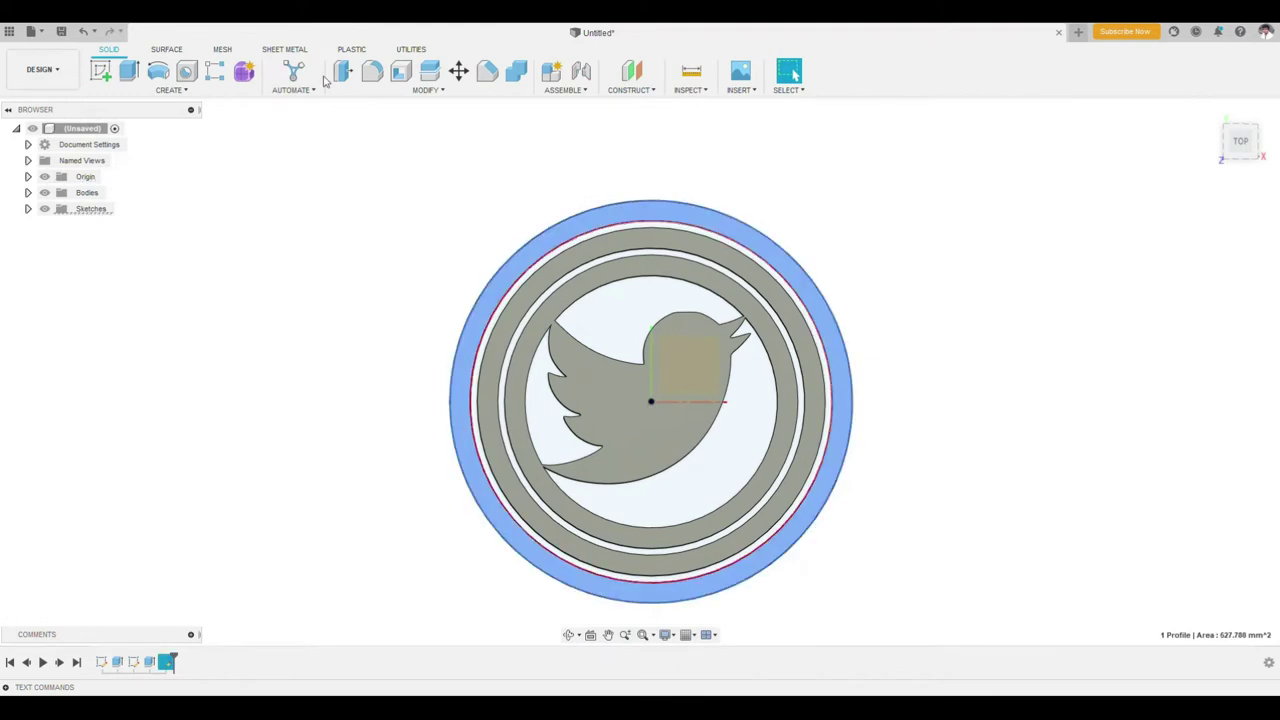
- Extrude the band between the 53 and 59 mm circles 4 mm as a new body
click(136, 83)
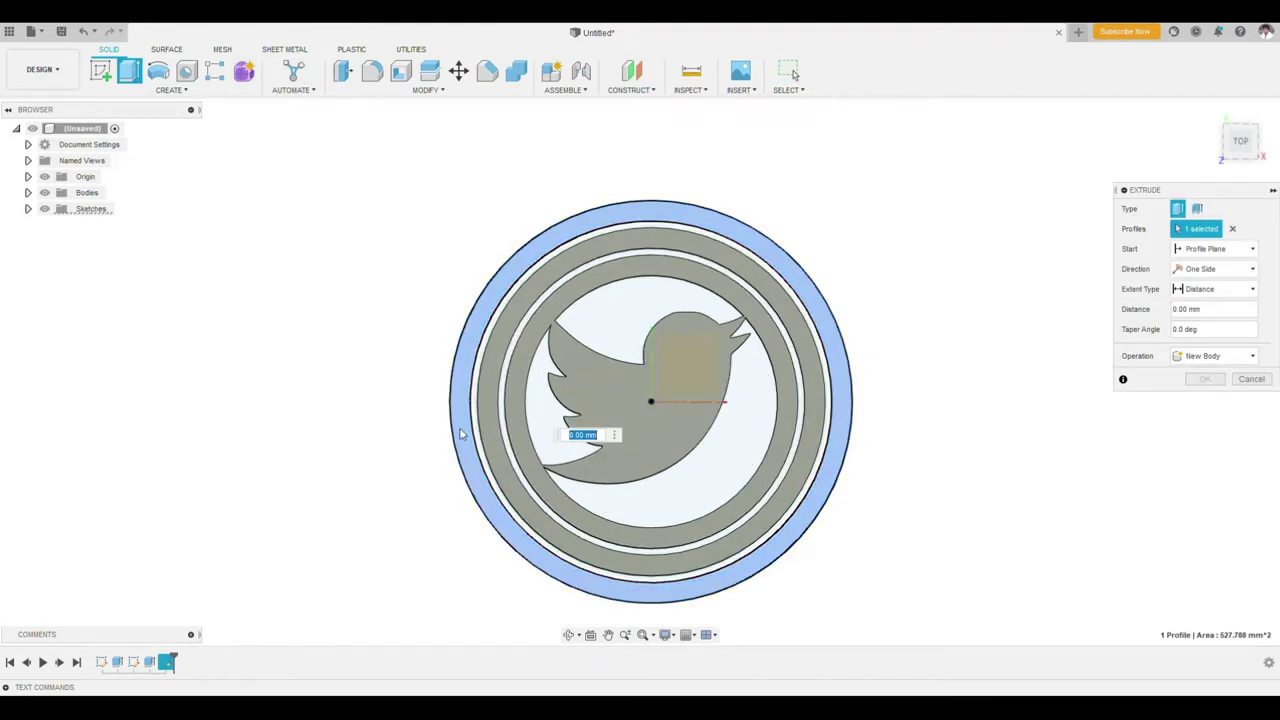
key(Escape)
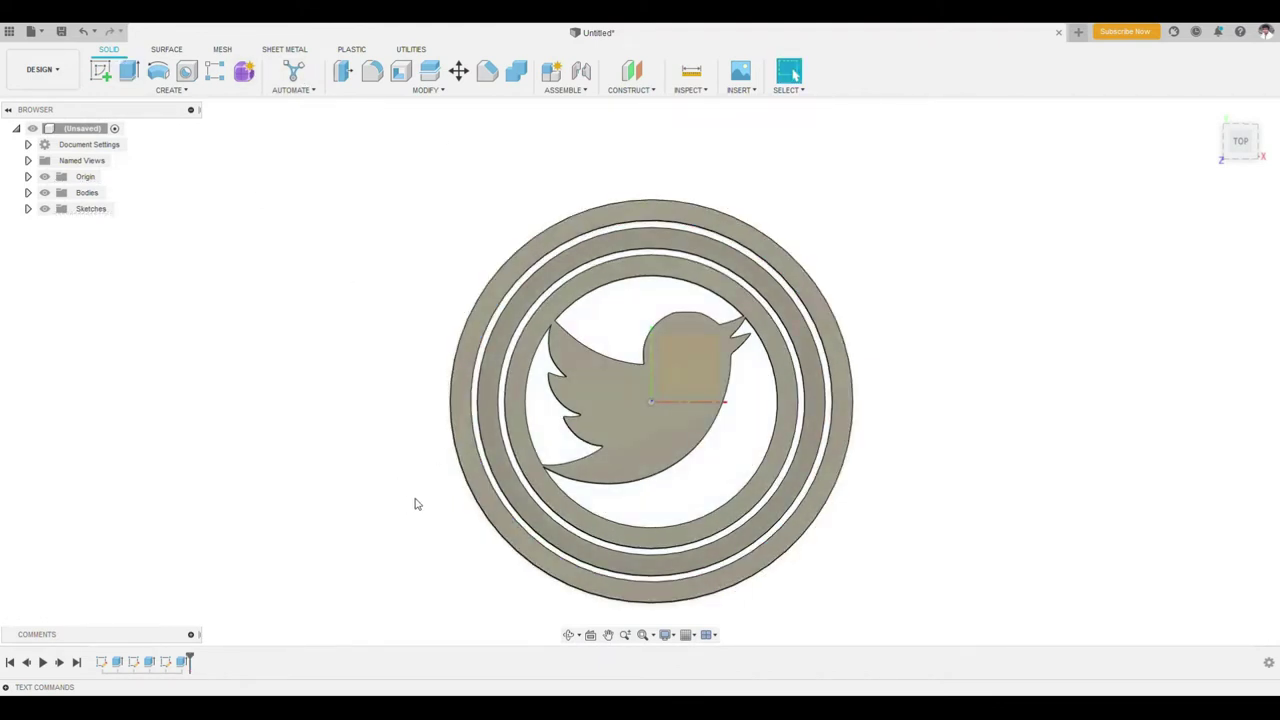
mouse_move(402, 509)
shift+middle_down()
mouse_move(466, 489)
mouse_move(345, 476)
shift+middle_up()
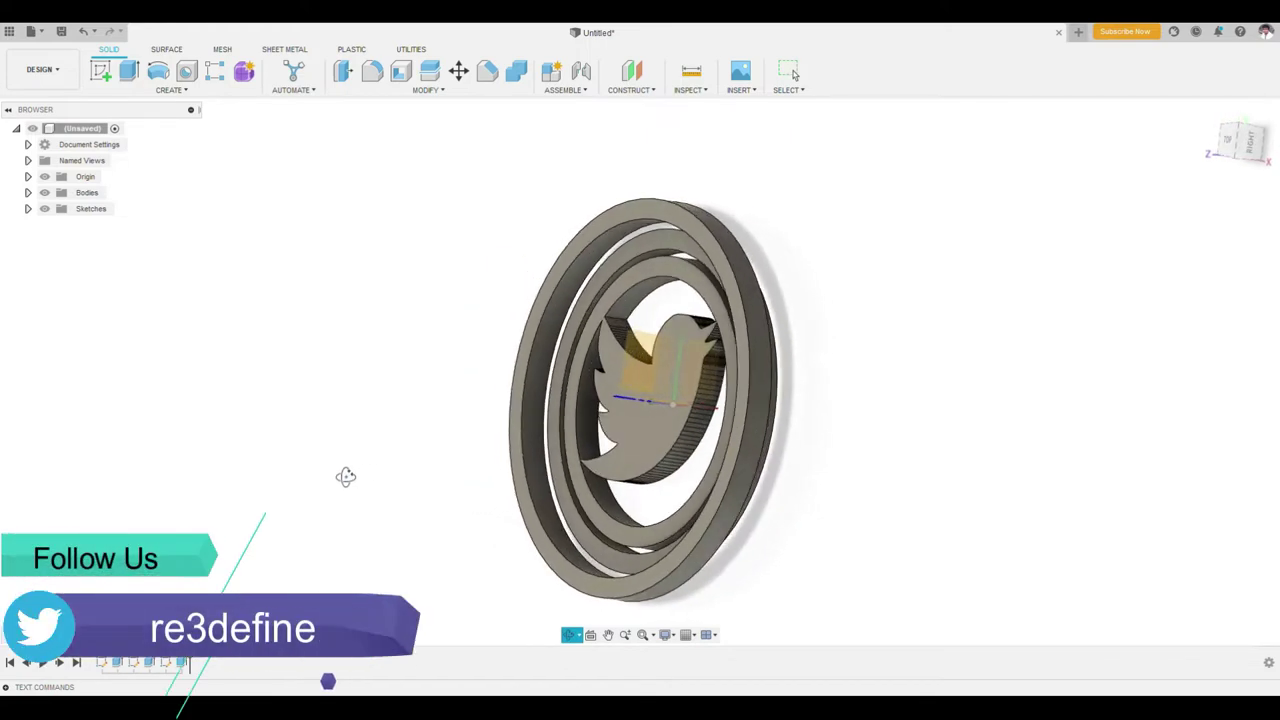
double_click(166, 663)
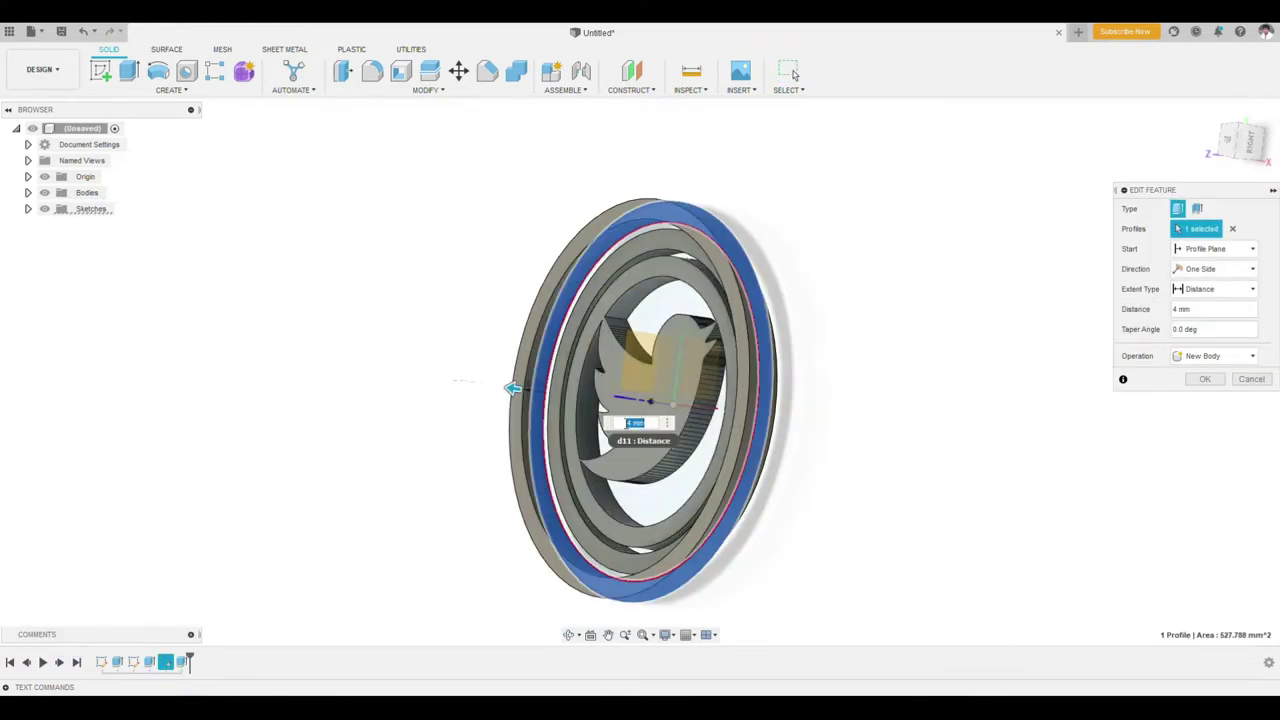
key(Return)
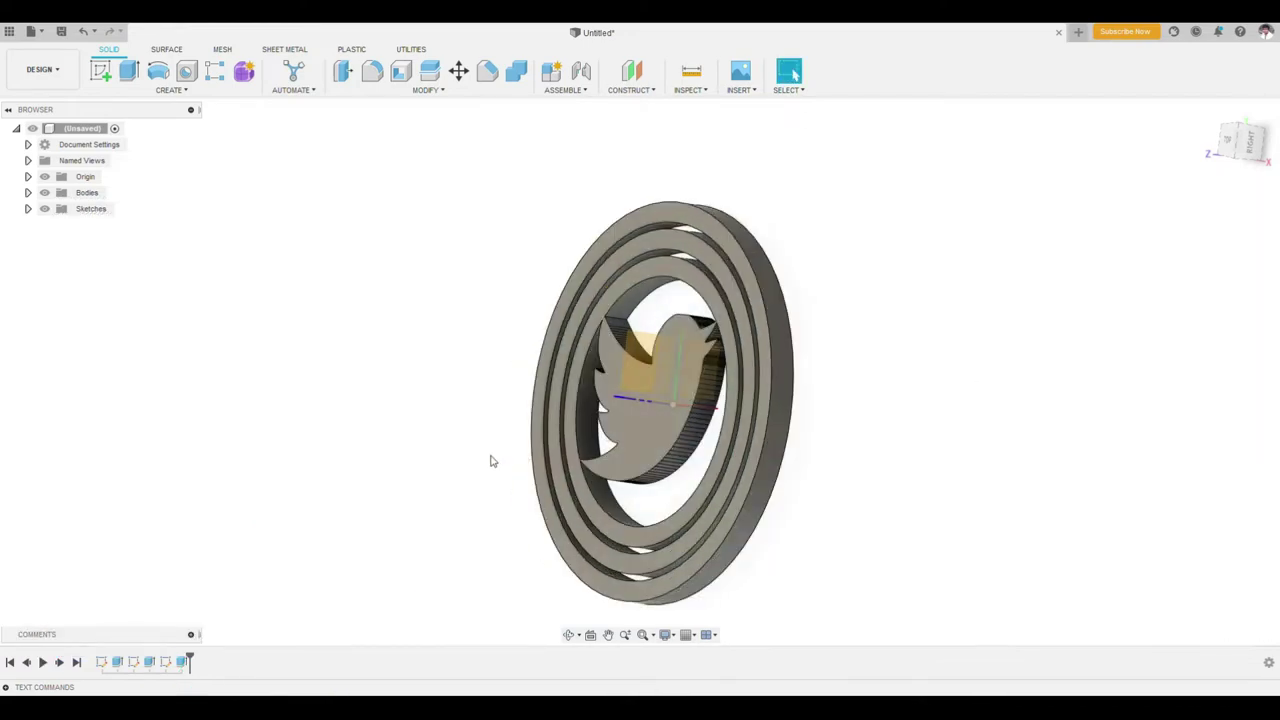
shift+middle_drag(491, 457, 578, 456)
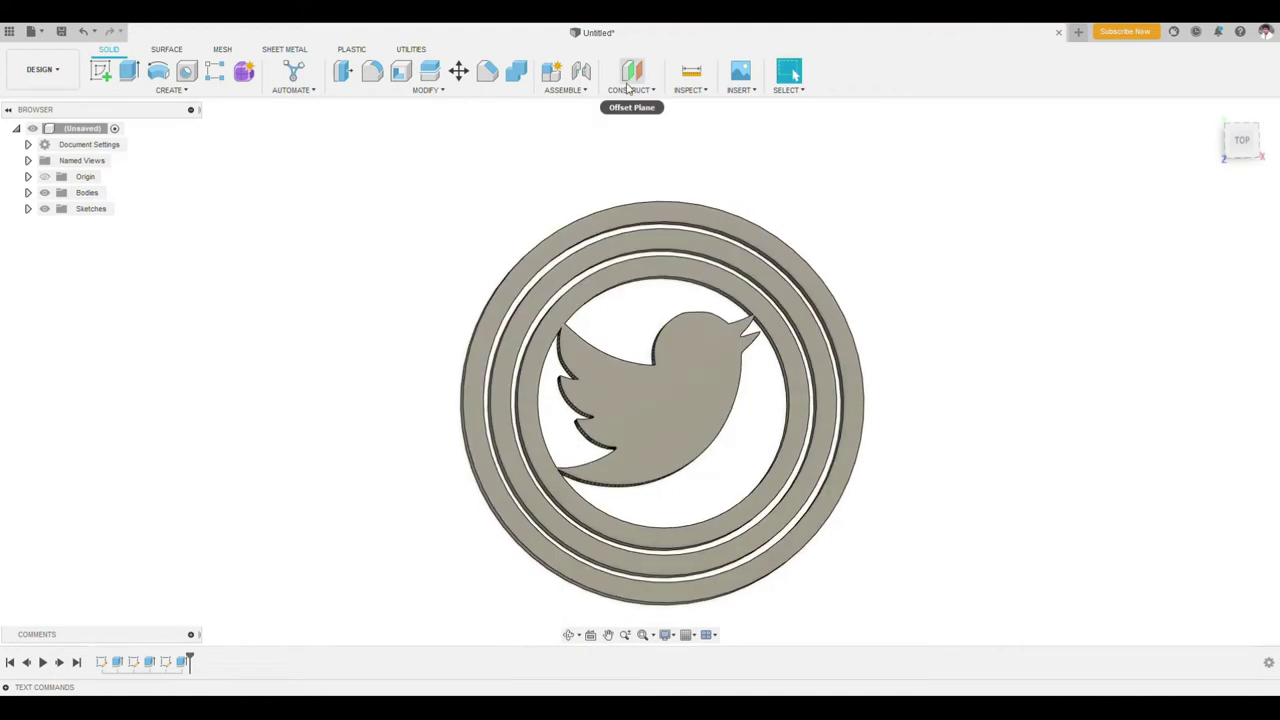
- Create midplane Plane1 between the outer ring's top and bottom faces
click(629, 90)
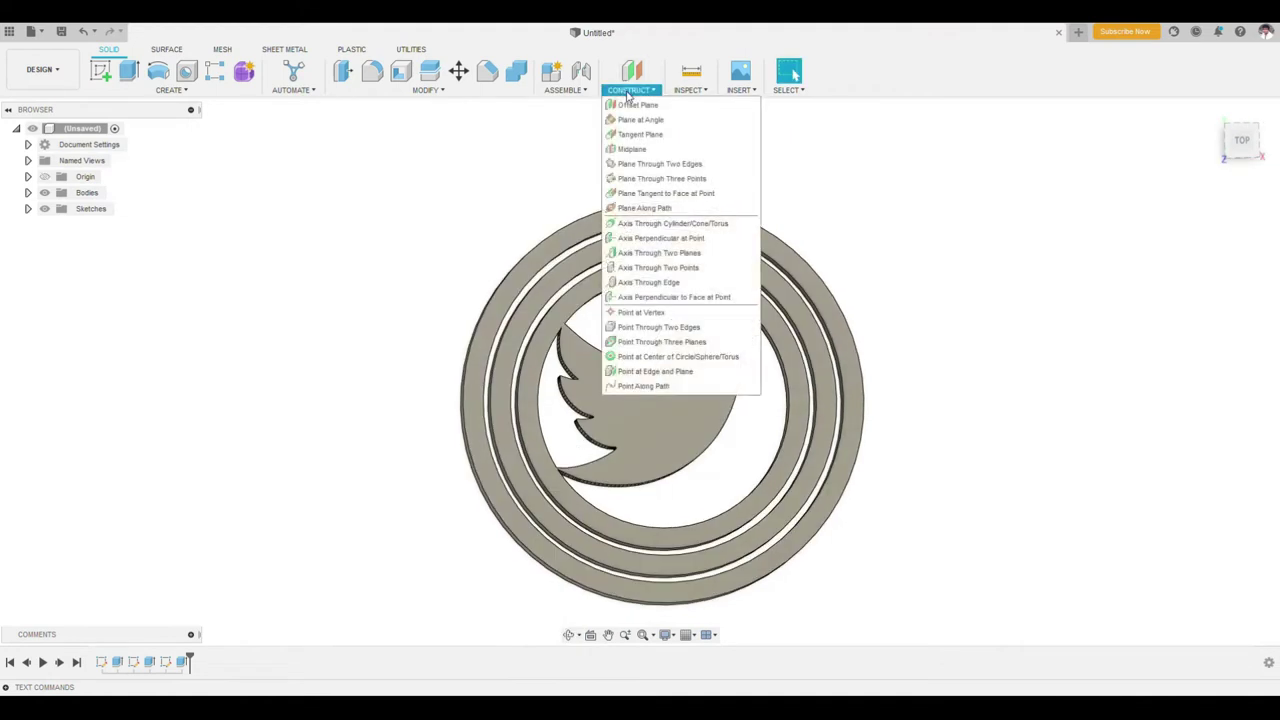
click(627, 149)
mouse_move(386, 411)
shift+middle_down()
mouse_move(484, 354)
mouse_move(426, 431)
mouse_move(463, 452)
shift+middle_up()
click(484, 354)
click(474, 377)
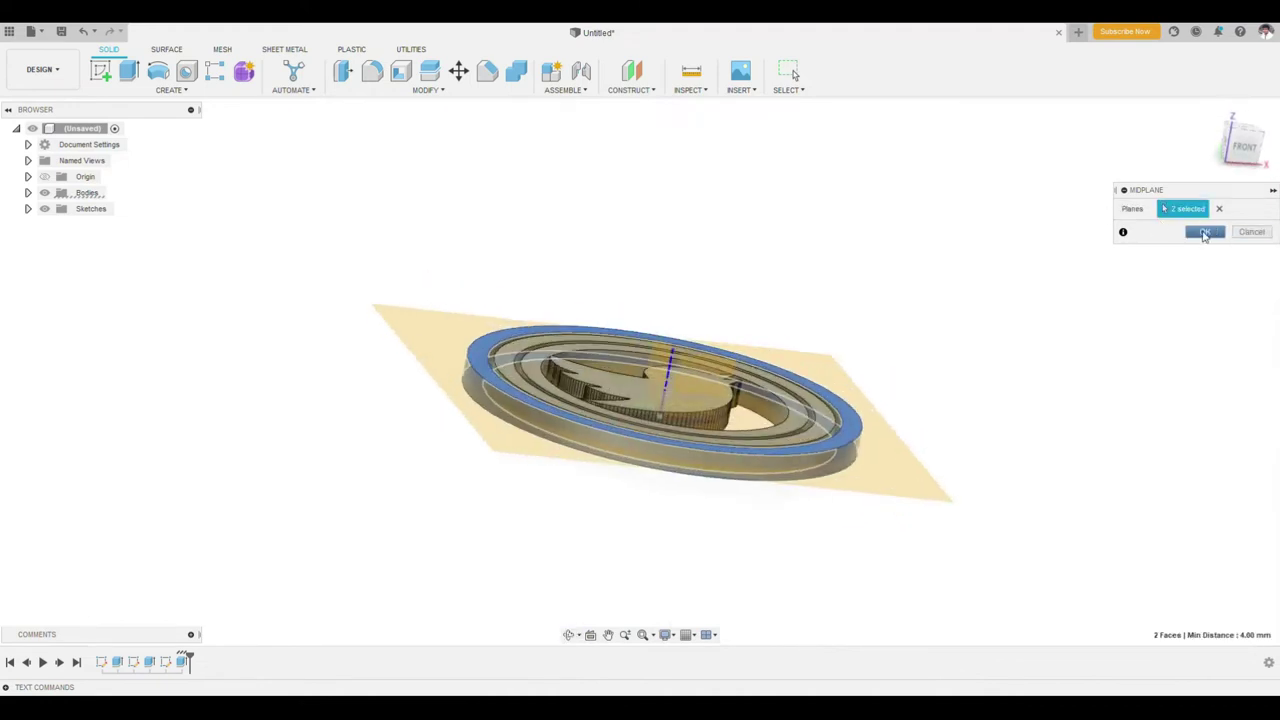
click(1204, 233)
shift+middle_drag(225, 409, 220, 491)
click(423, 274)
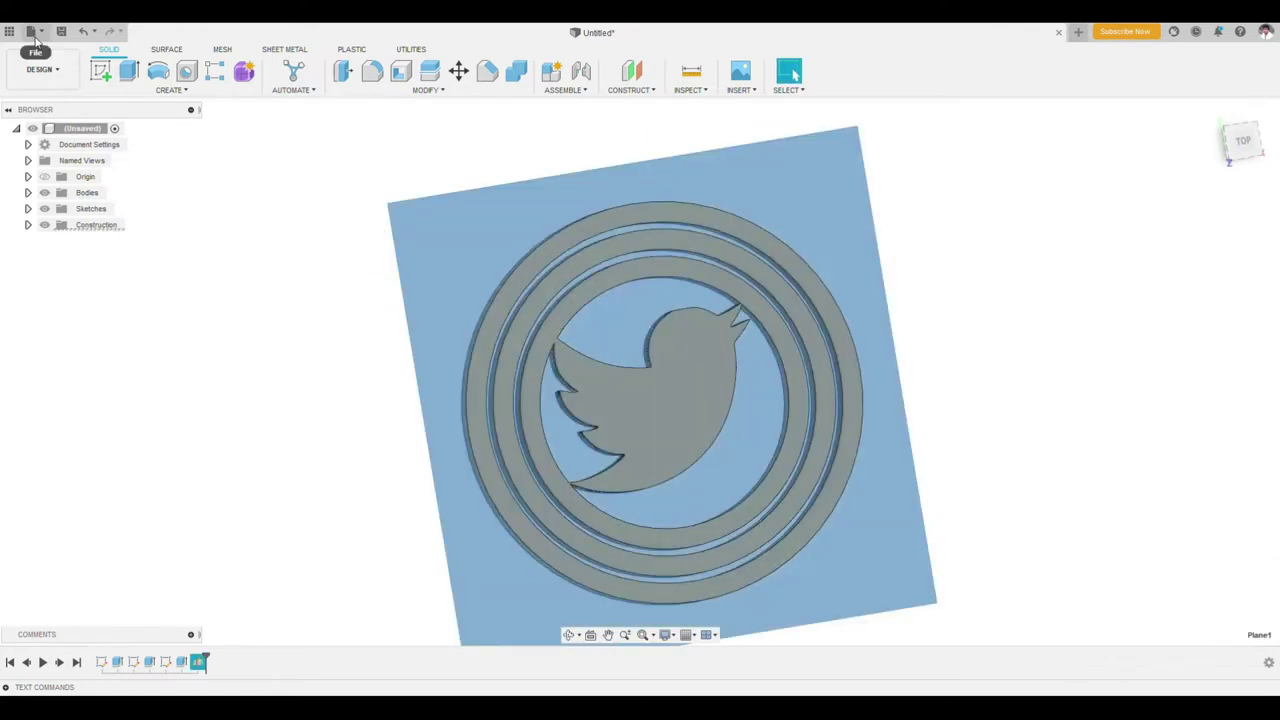
- Sketch on Plane1 a vertical line through the centre, spanning from below to above the rings
click(100, 70)
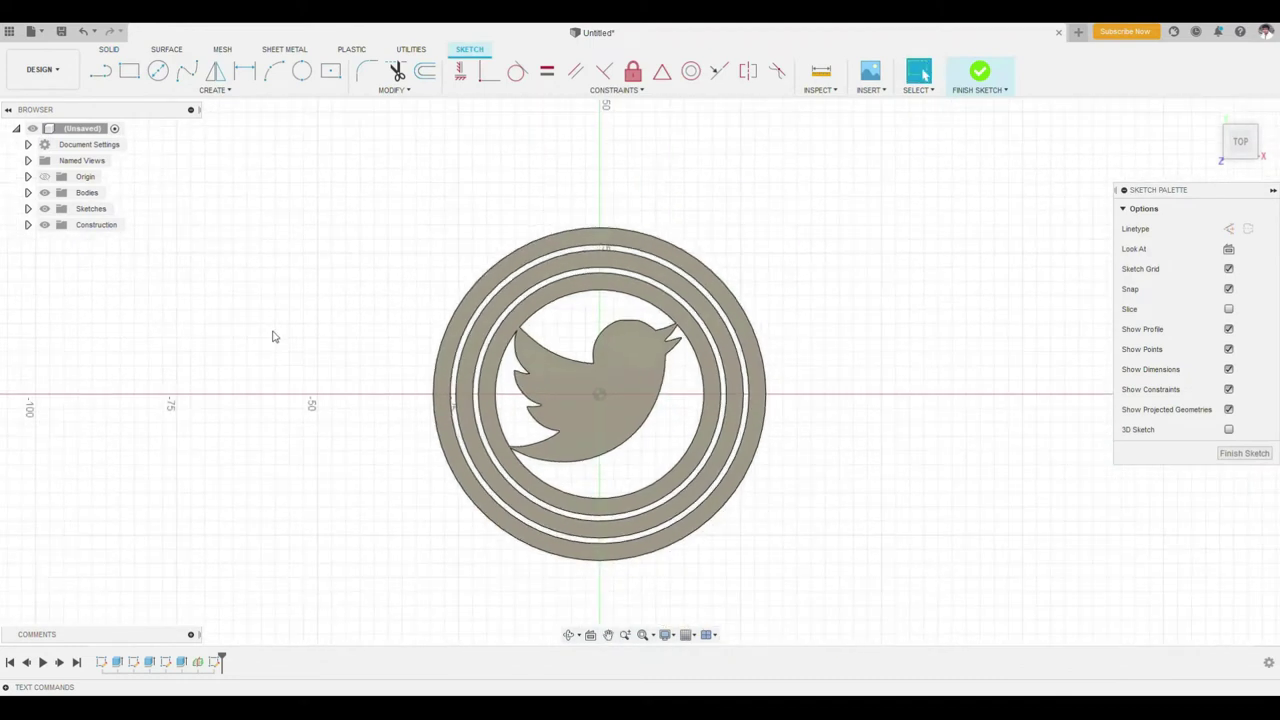
middle_drag(276, 336, 126, 224)
middle_drag(211, 268, 226, 302)
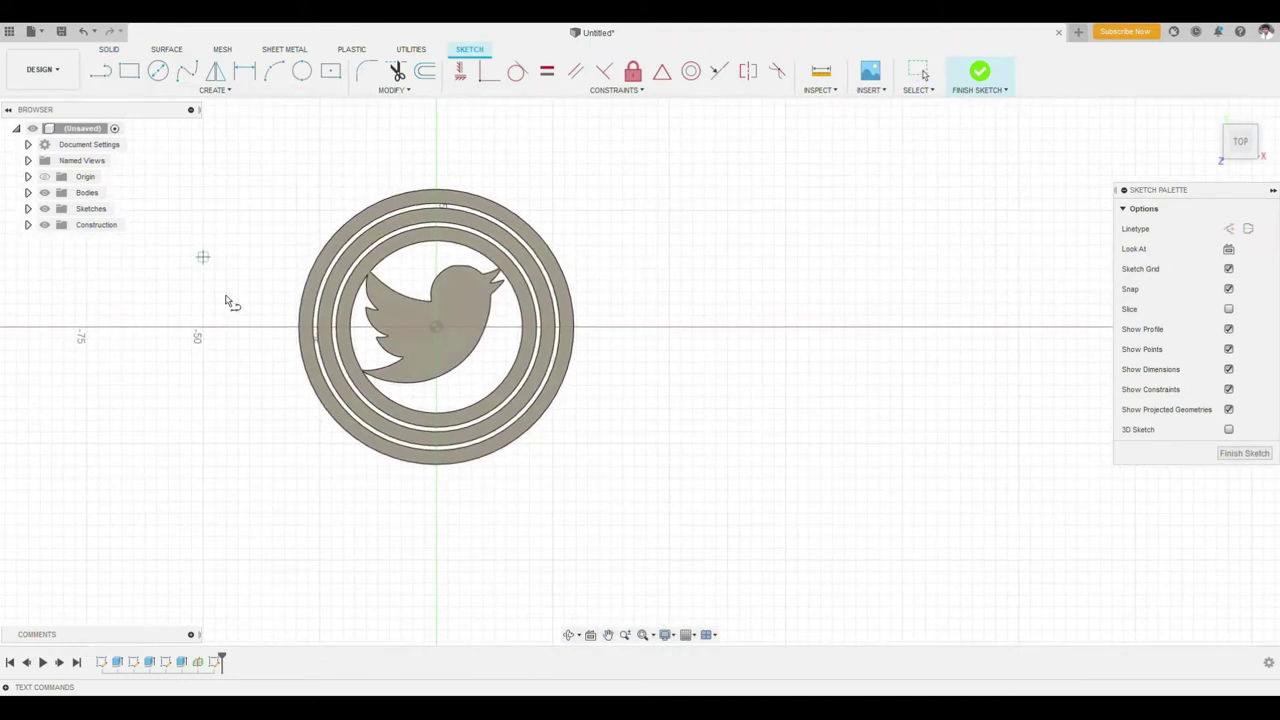
click(437, 492)
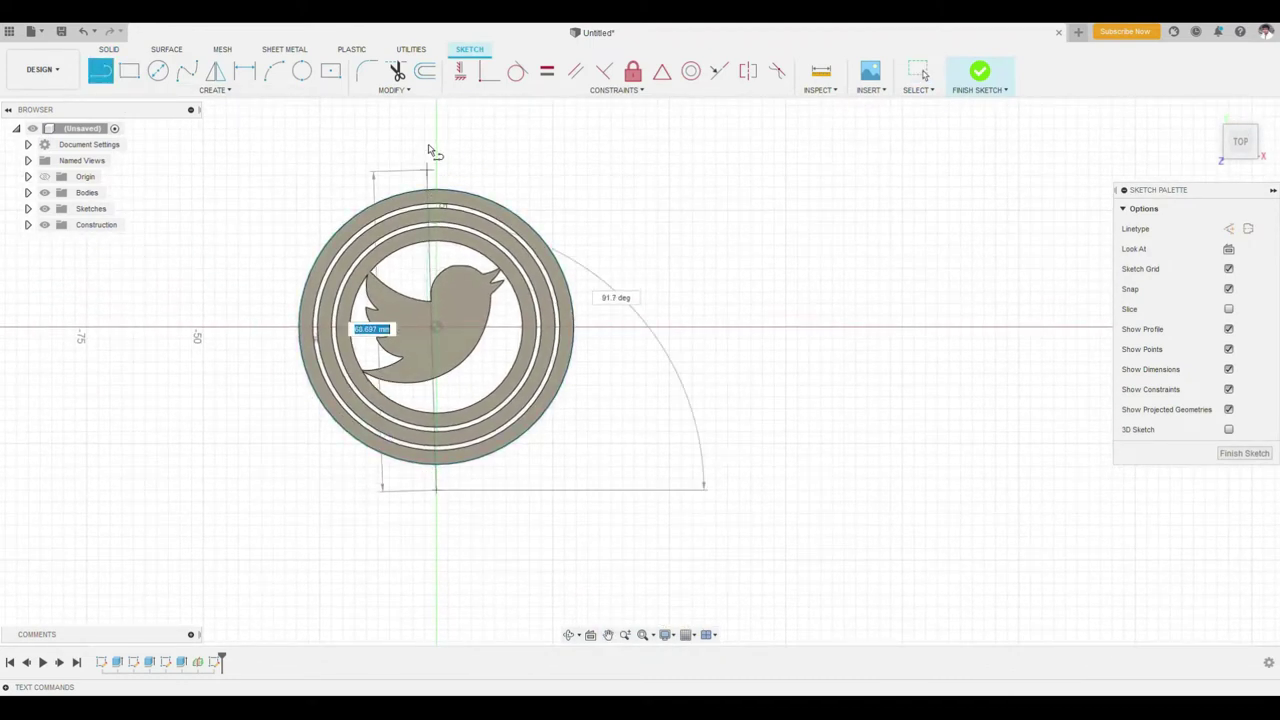
click(437, 129)
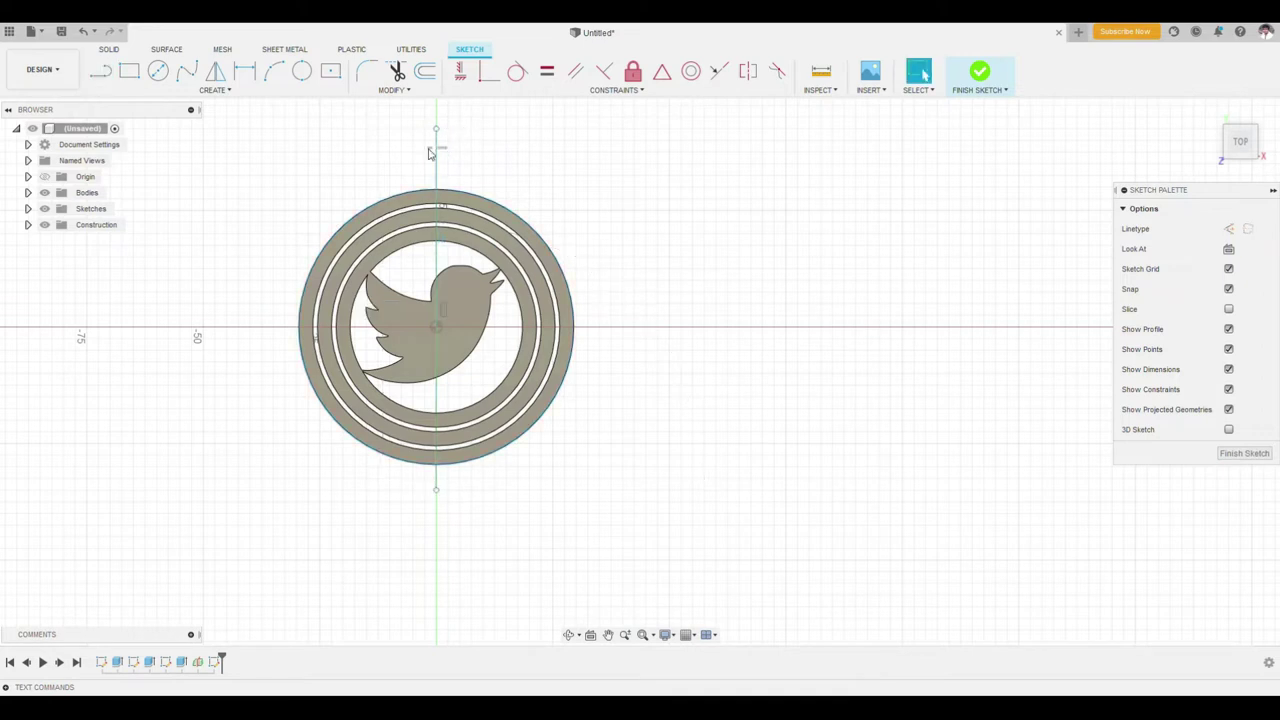
scroll(455, 160, up, 3)
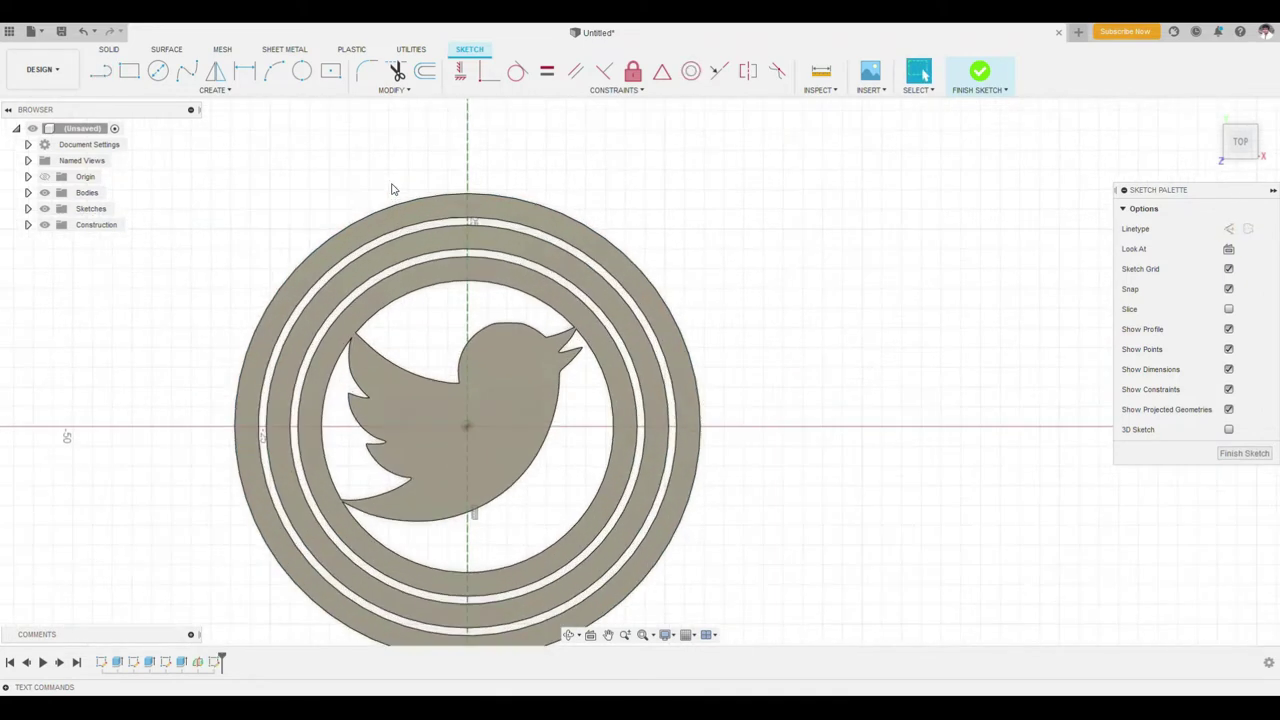
scroll(363, 191, up, 2)
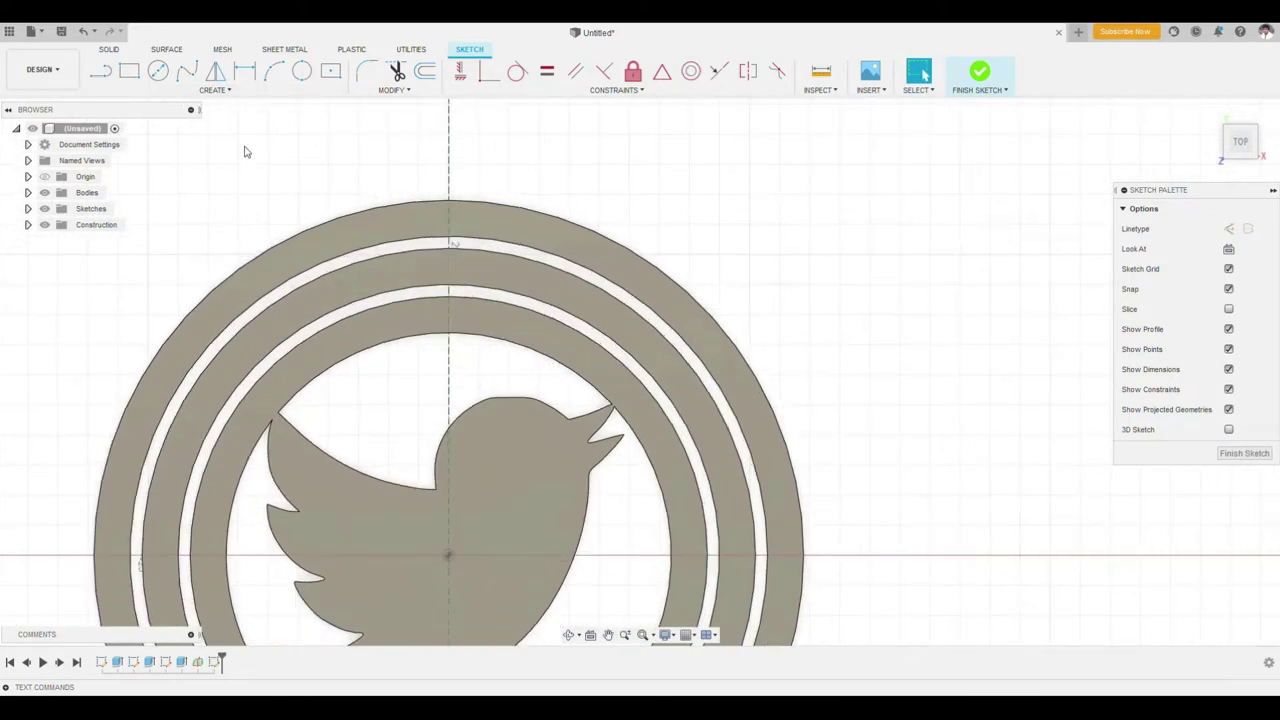
scroll(354, 197, up, 2)
scroll(224, 194, up, 2)
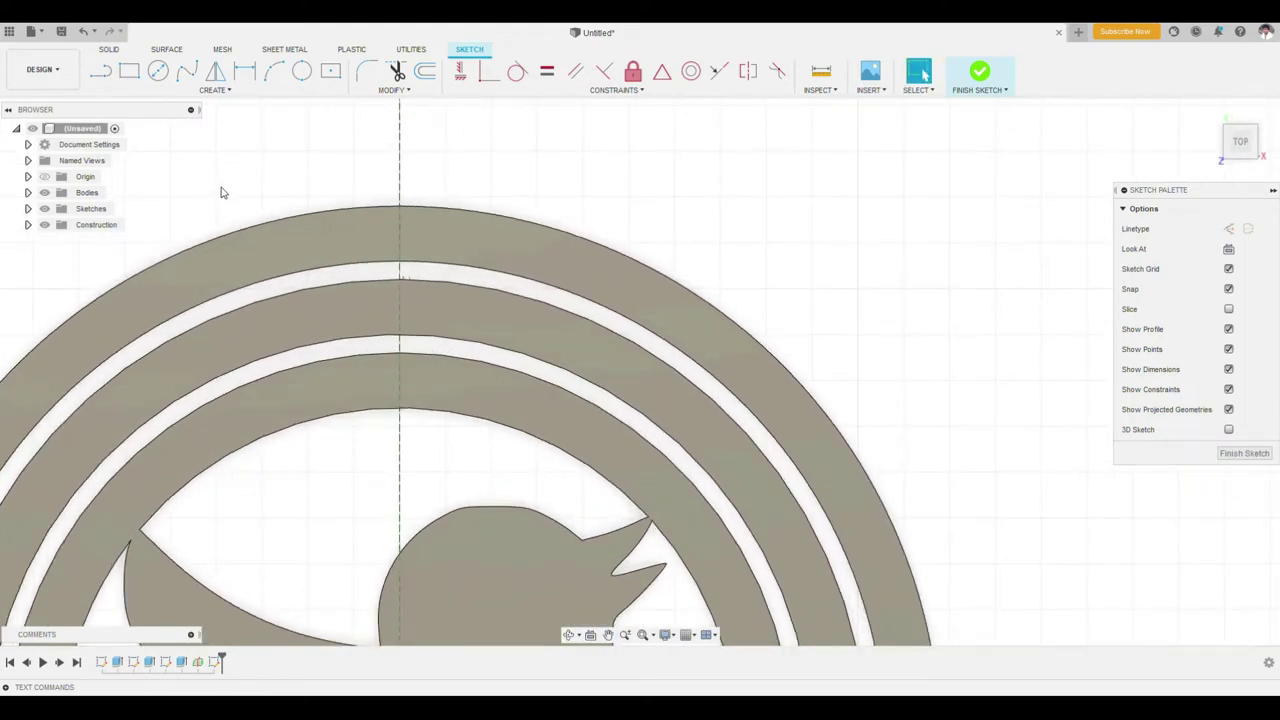
click(104, 74)
scroll(400, 243, up, 2)
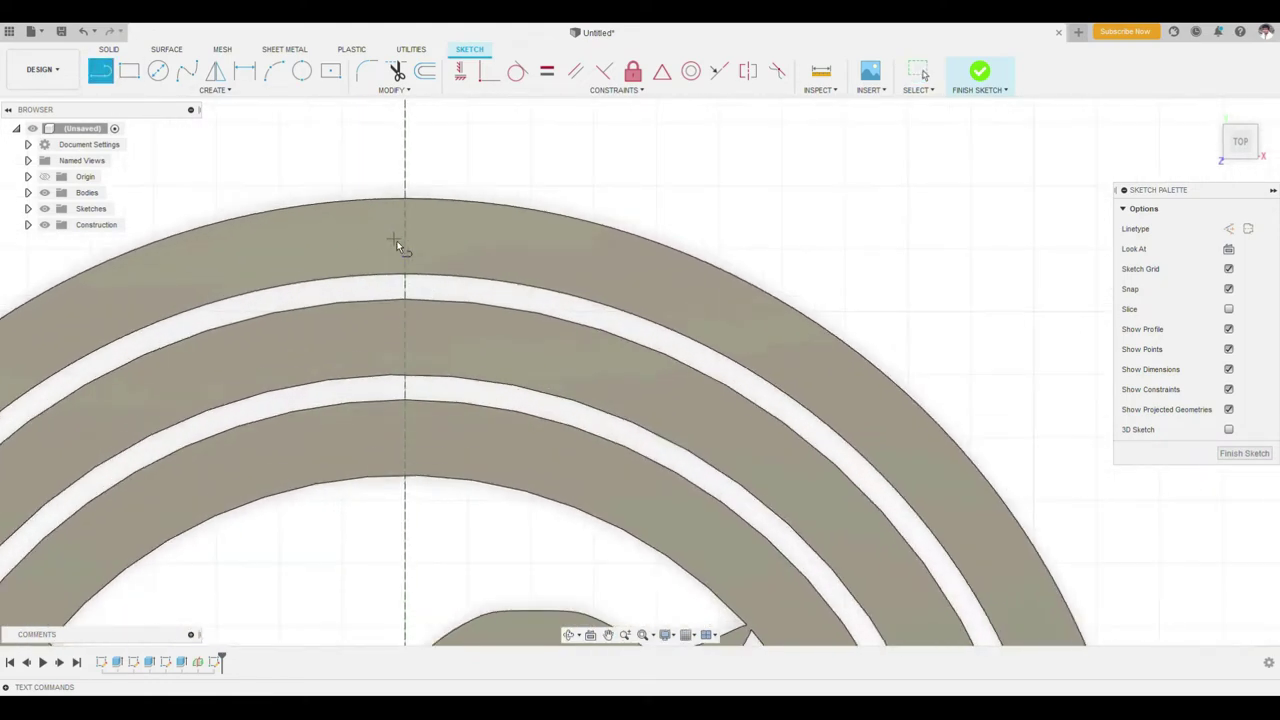
scroll(415, 323, up, 2)
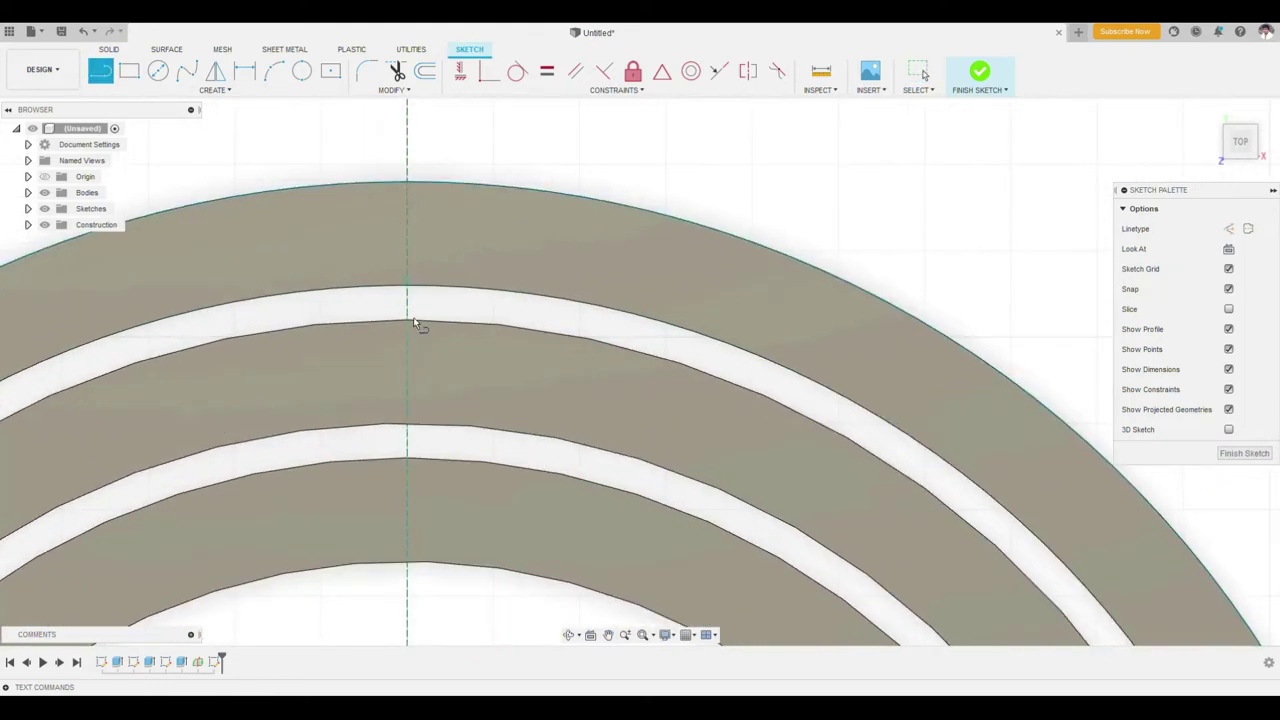
- Draw a 2 mm line at 130° from a ring arc near the top
click(479, 323)
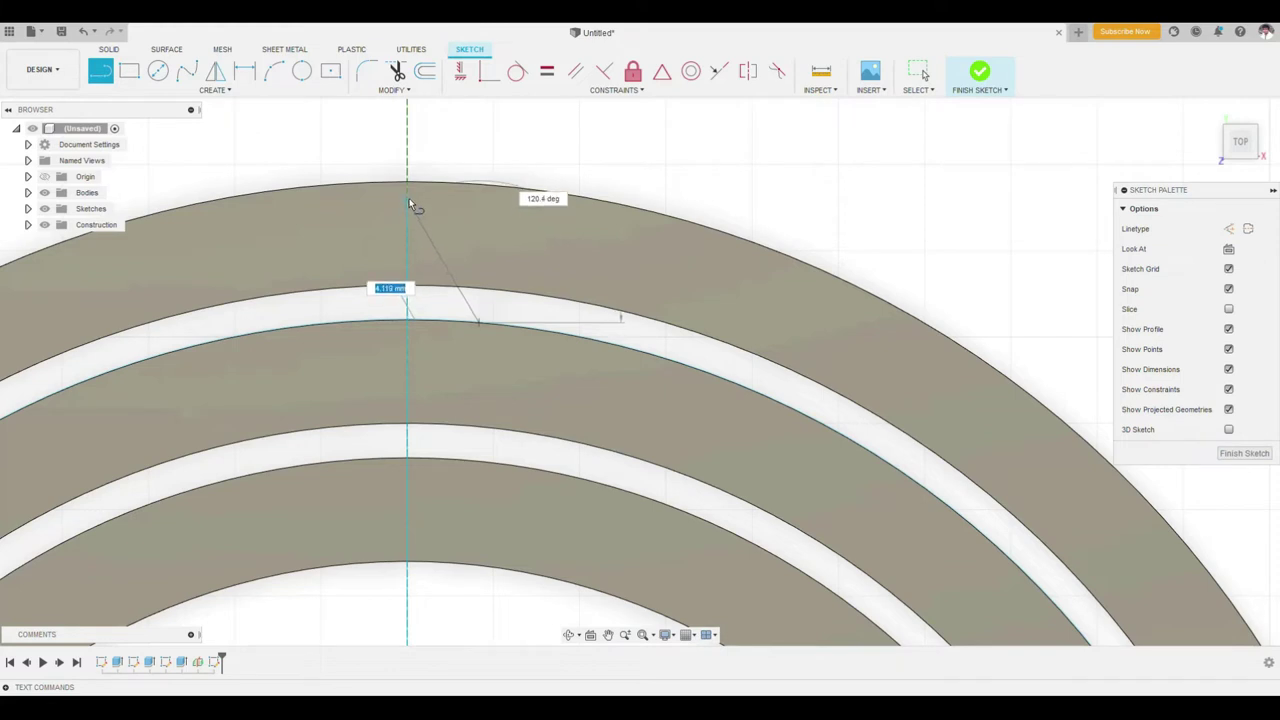
text(2)
key(Tab)
text(130)
key(Return)
key(Escape)
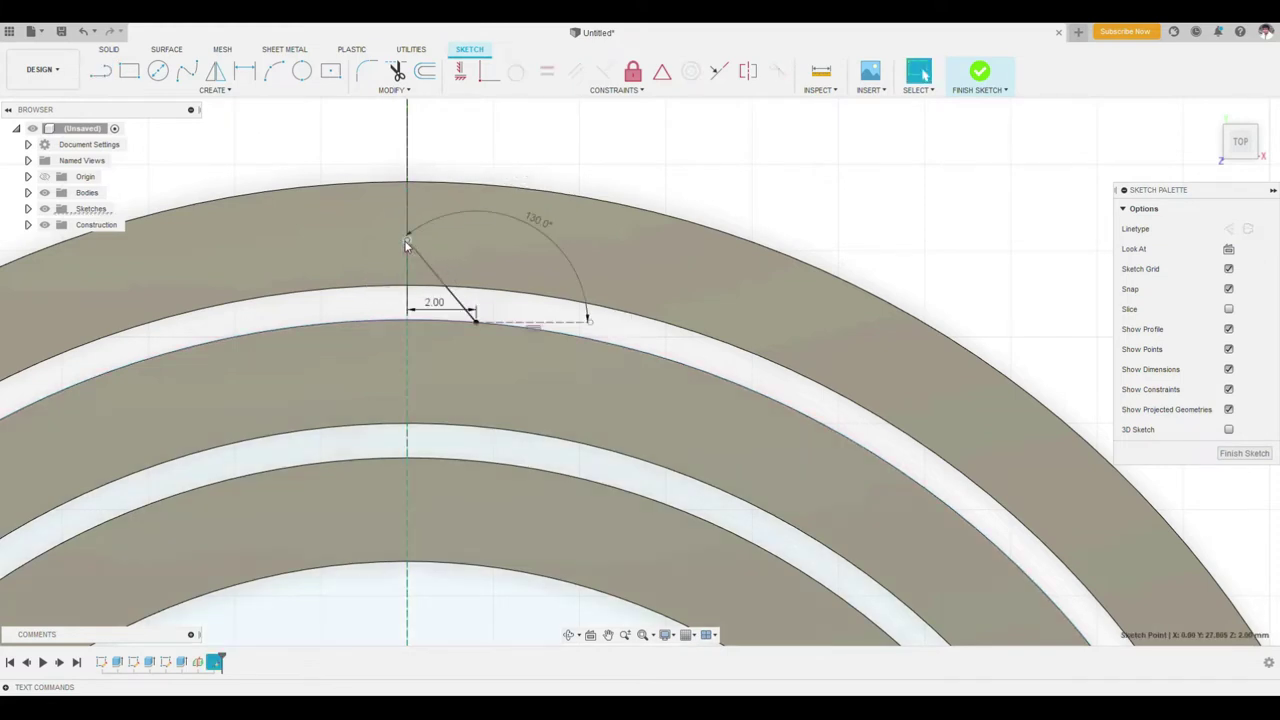
- Close the triangle back to the vertical axis, select its edges and start a 0.2 mm offset
key(l)
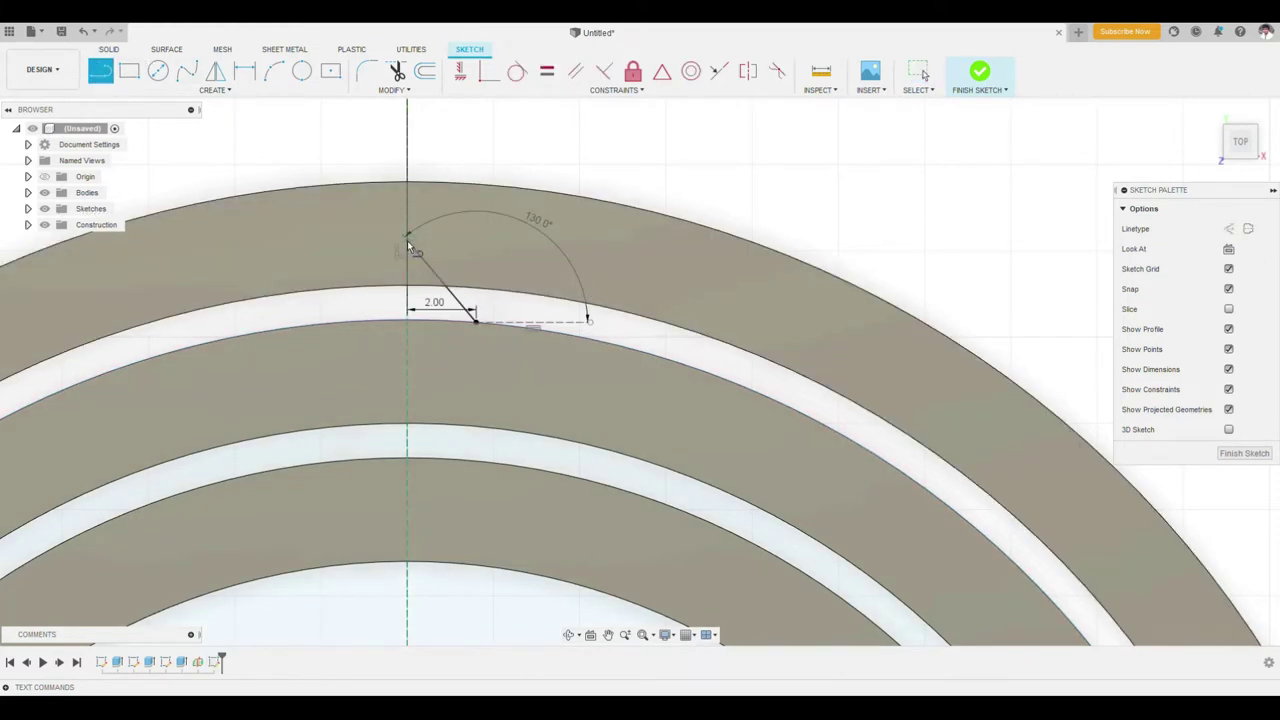
click(407, 243)
scroll(408, 246, up, 3)
scroll(408, 246, up, 2)
click(539, 386)
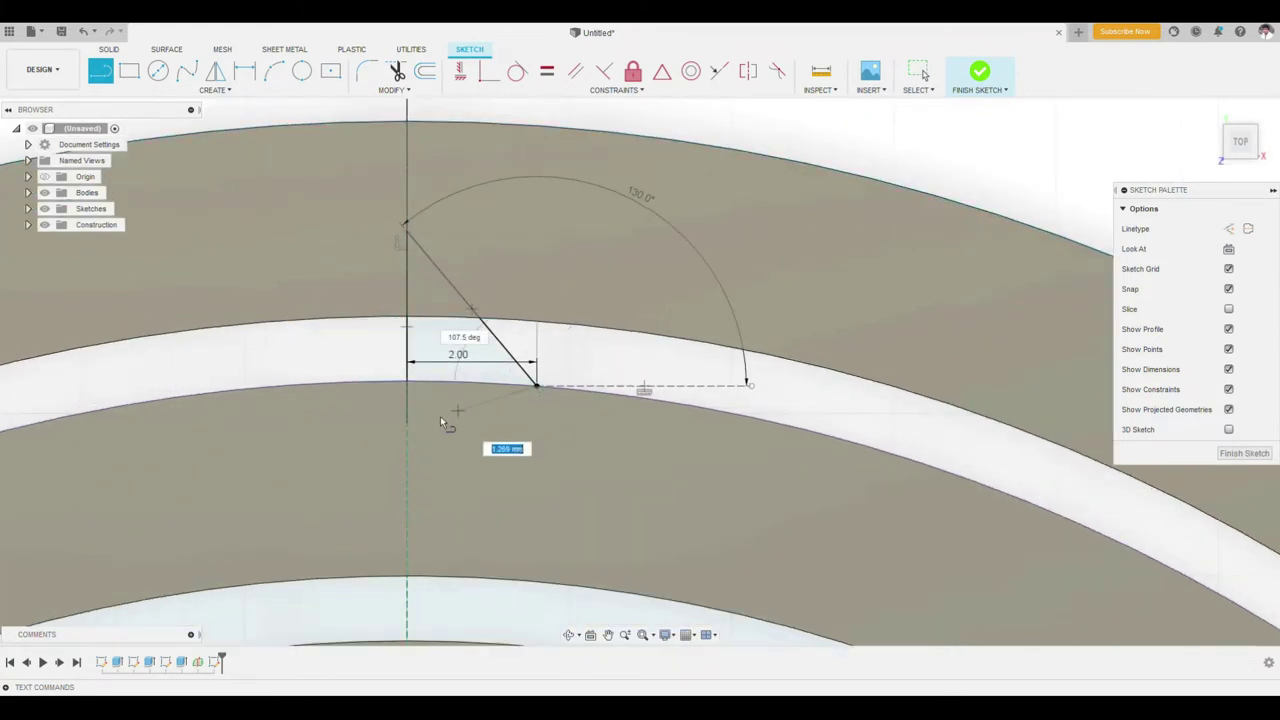
click(407, 382)
key(Escape)
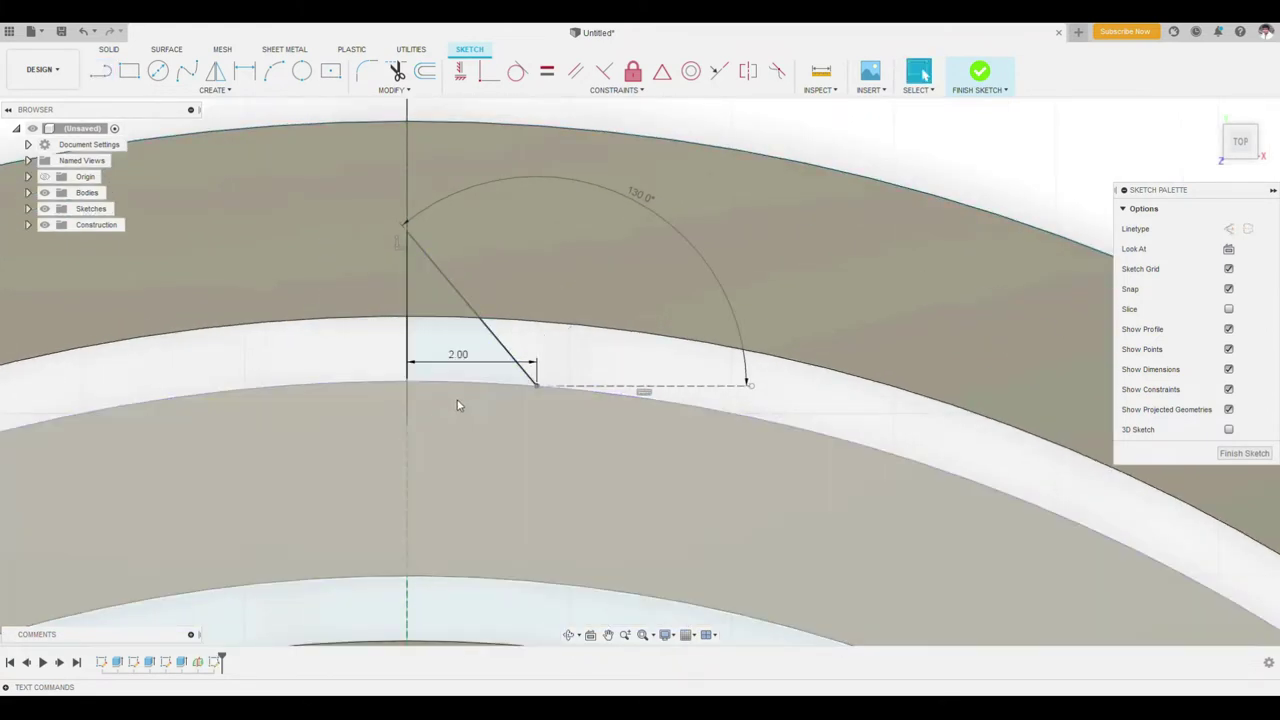
key(ctrl+z)
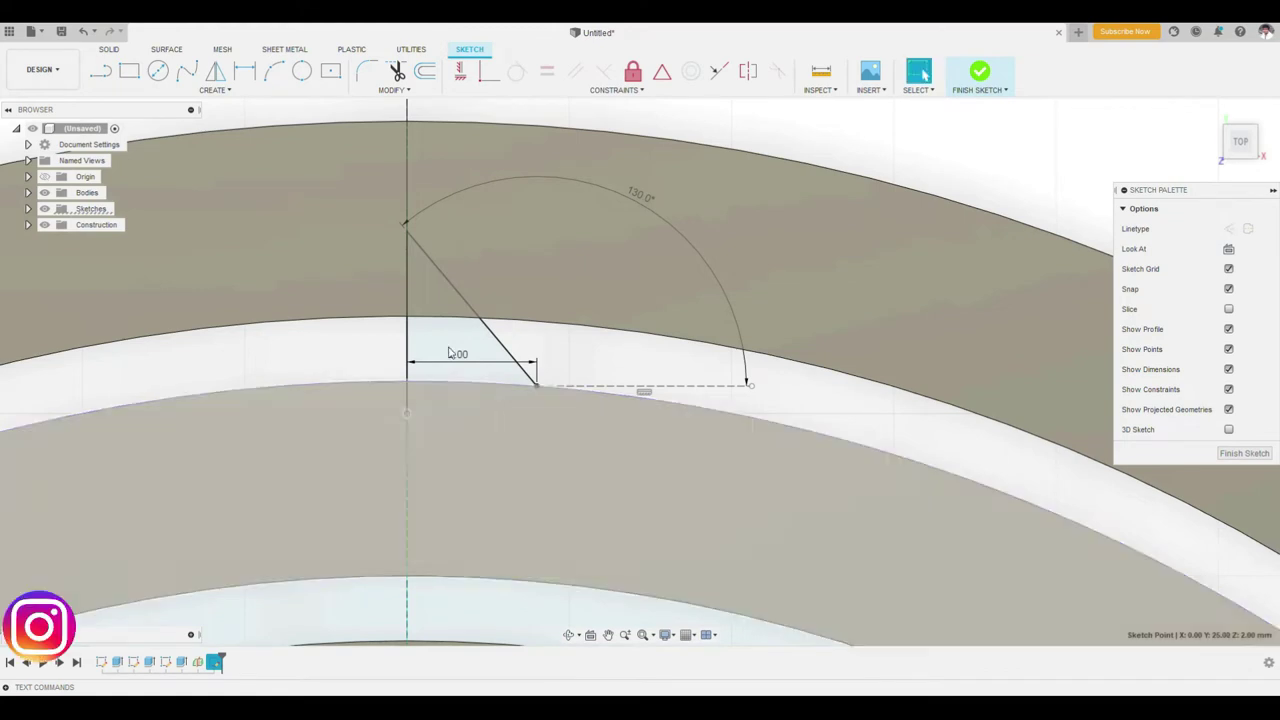
click(412, 398)
key(o)
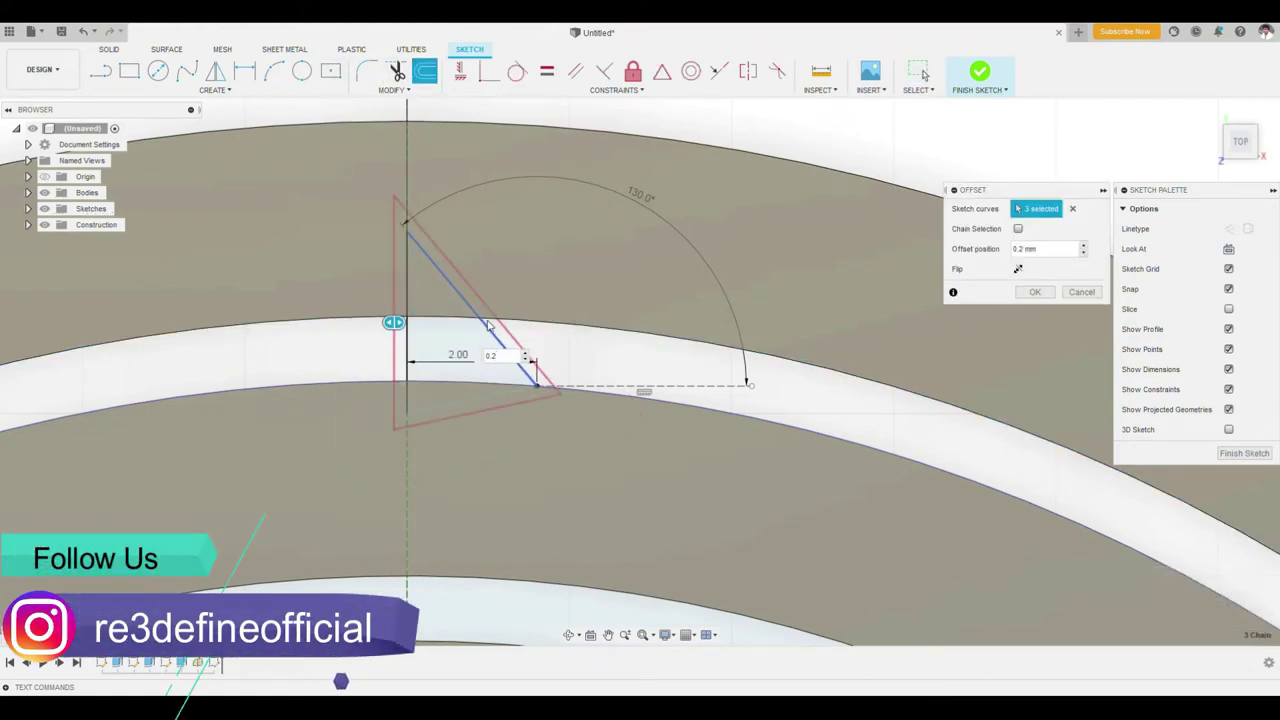
- Apply the 0.2 mm offset, forming a thin sliver profile along the 130° line
click(1035, 291)
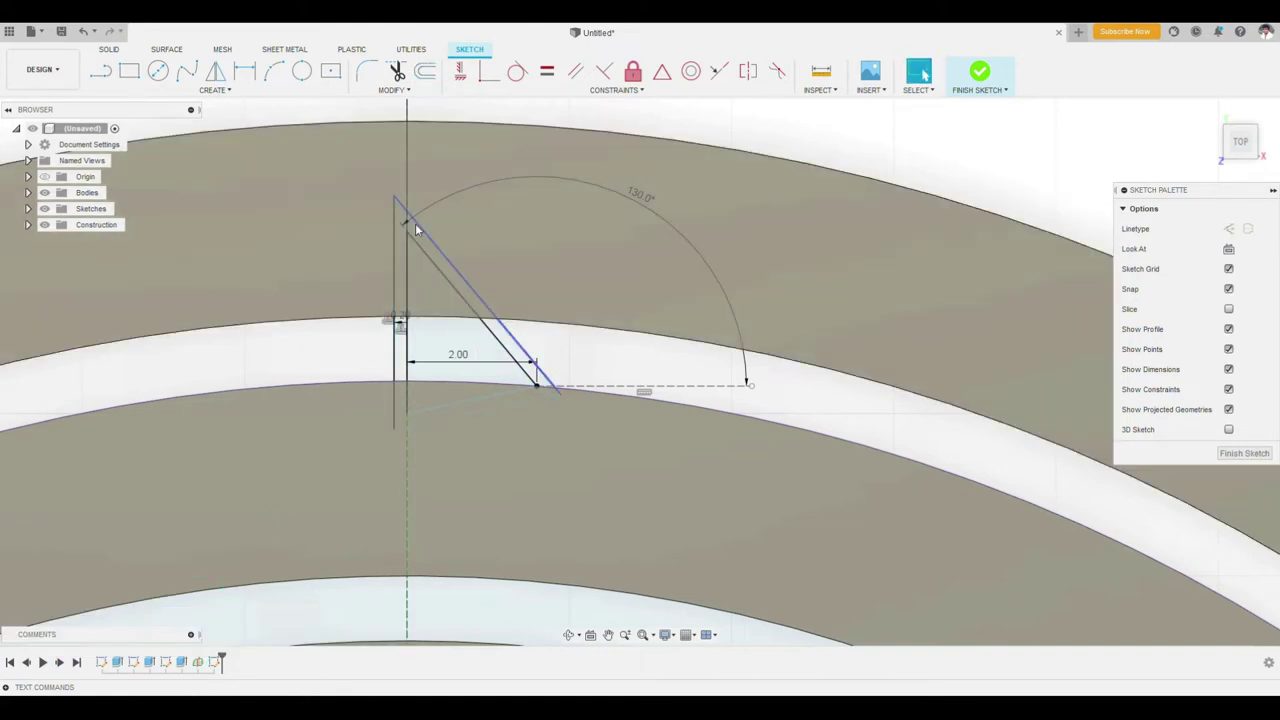
click(415, 225)
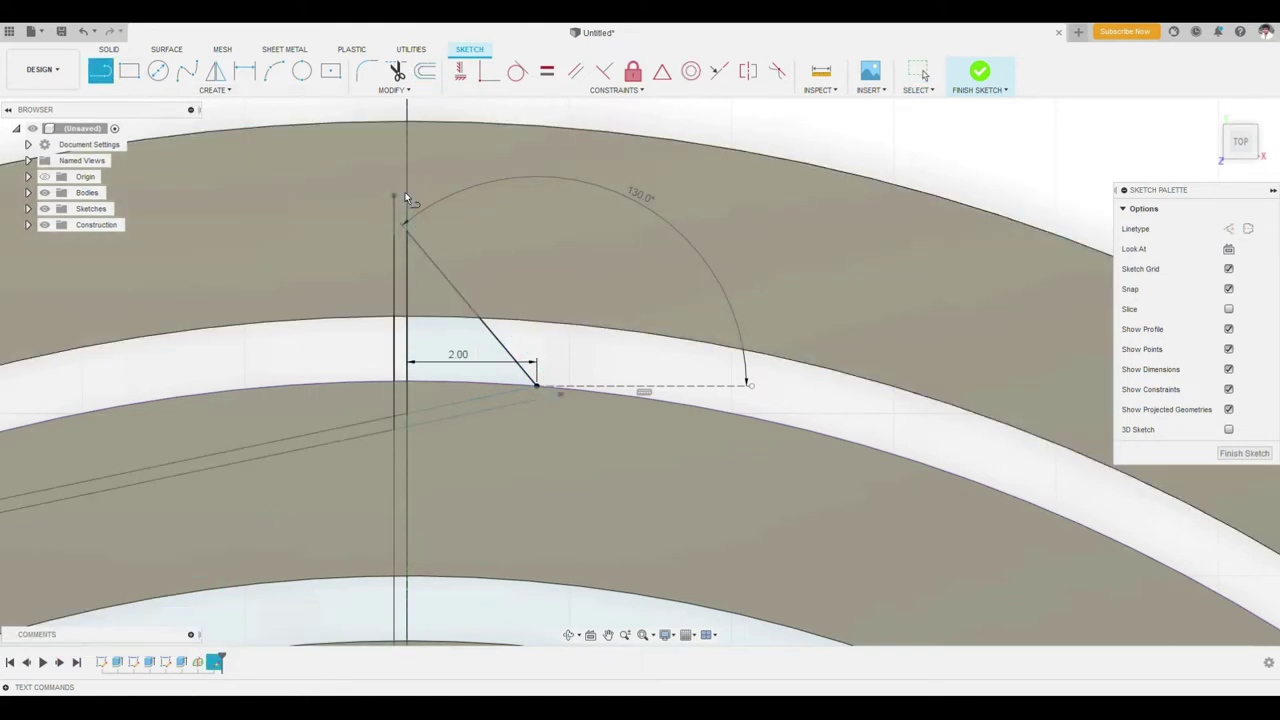
click(405, 196)
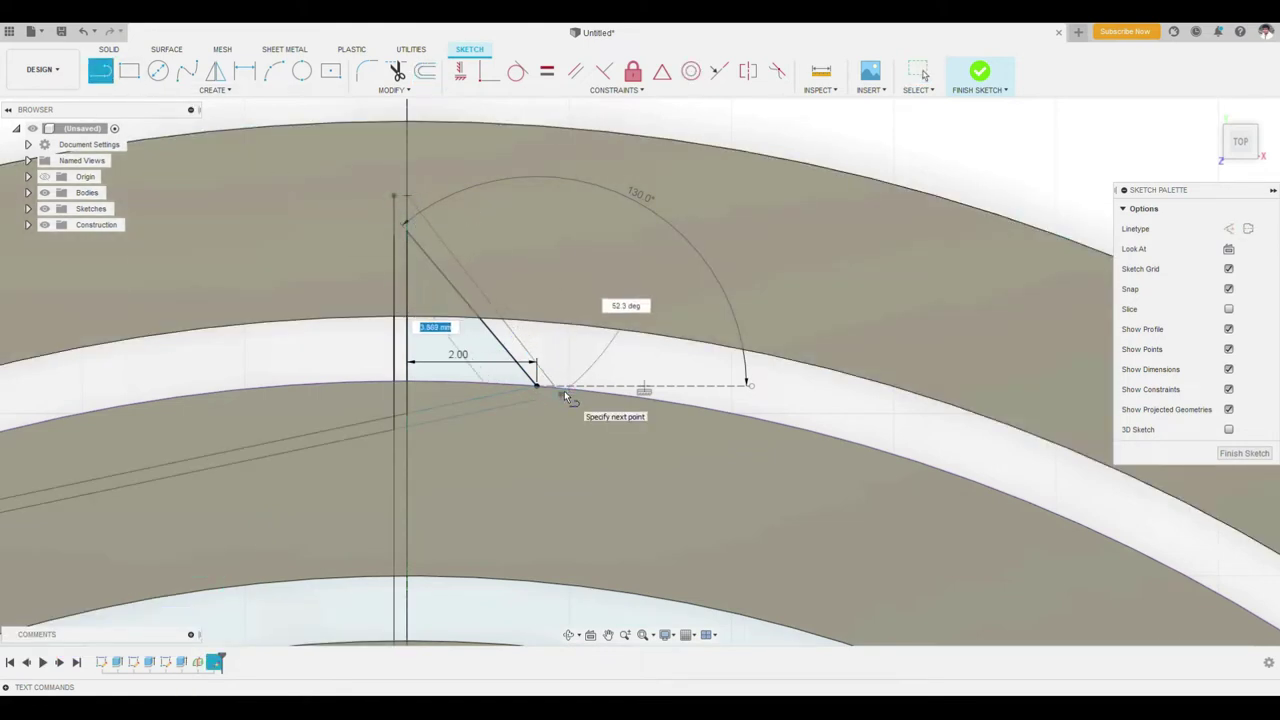
key(Escape)
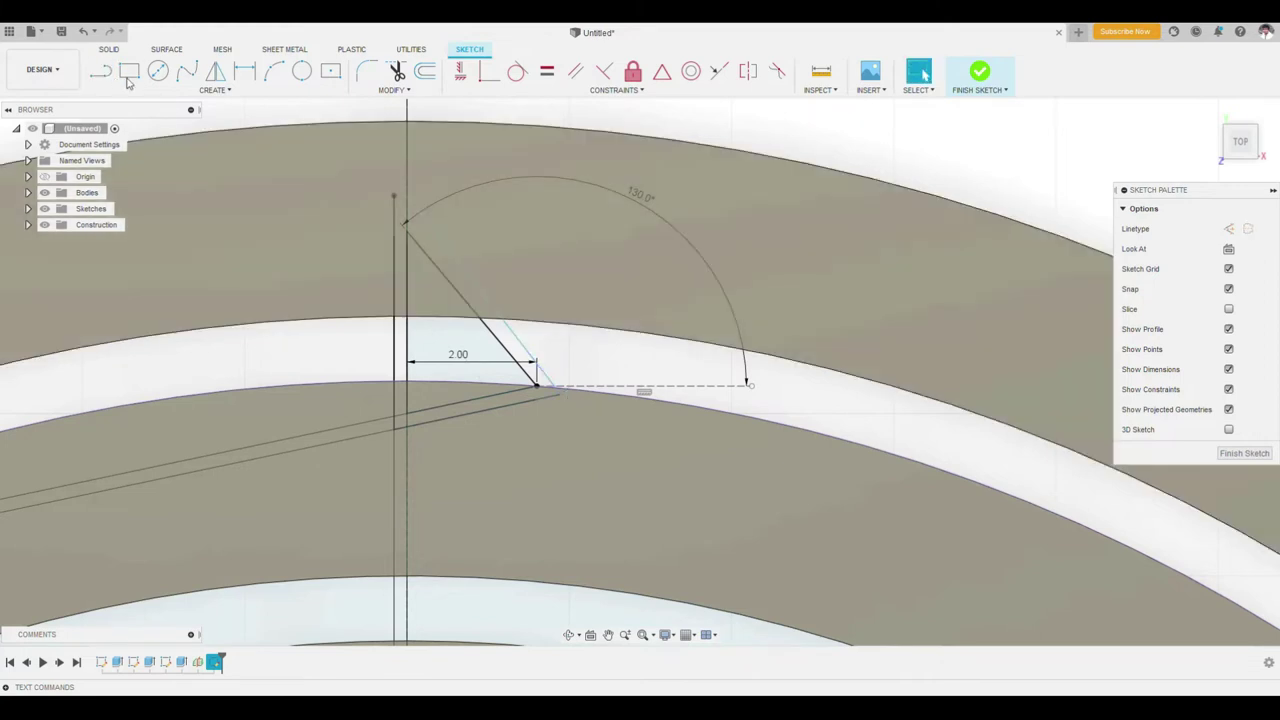
click(113, 77)
click(409, 197)
key(Escape)
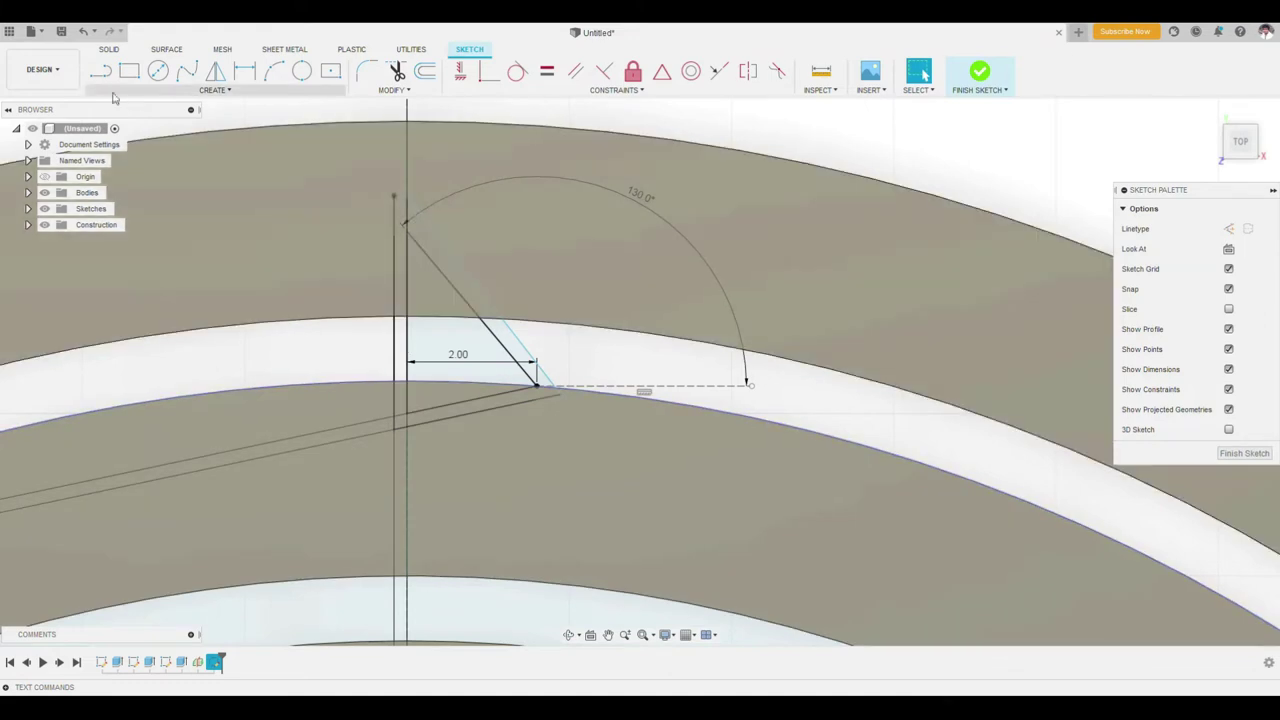
- Move the triangle to the ring's right side and rotate it -90°
key(l)
click(513, 350)
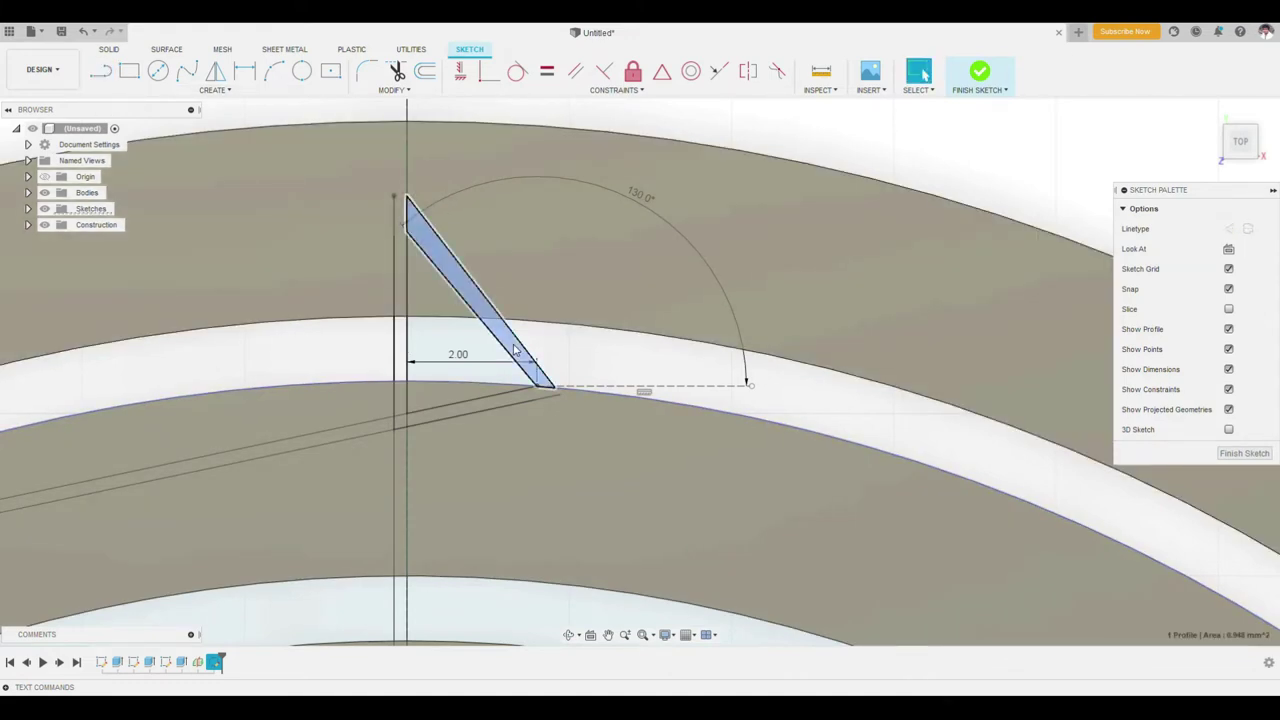
key(F6)
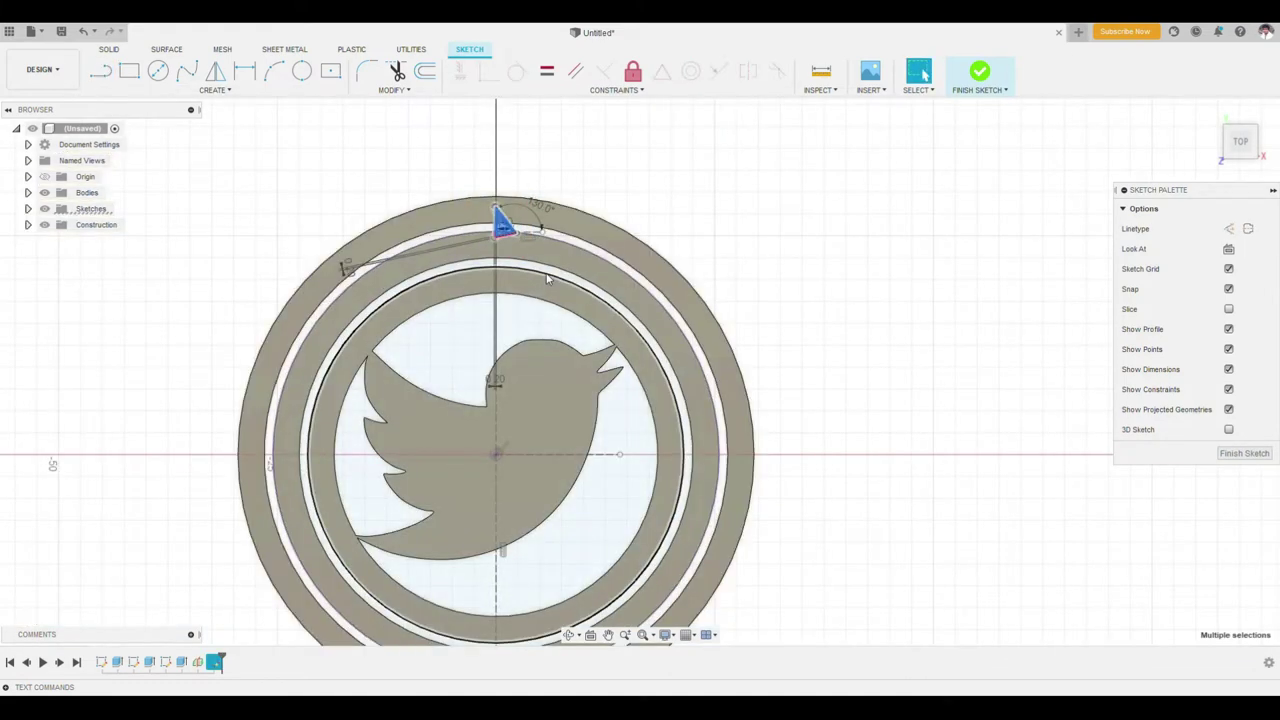
key(m)
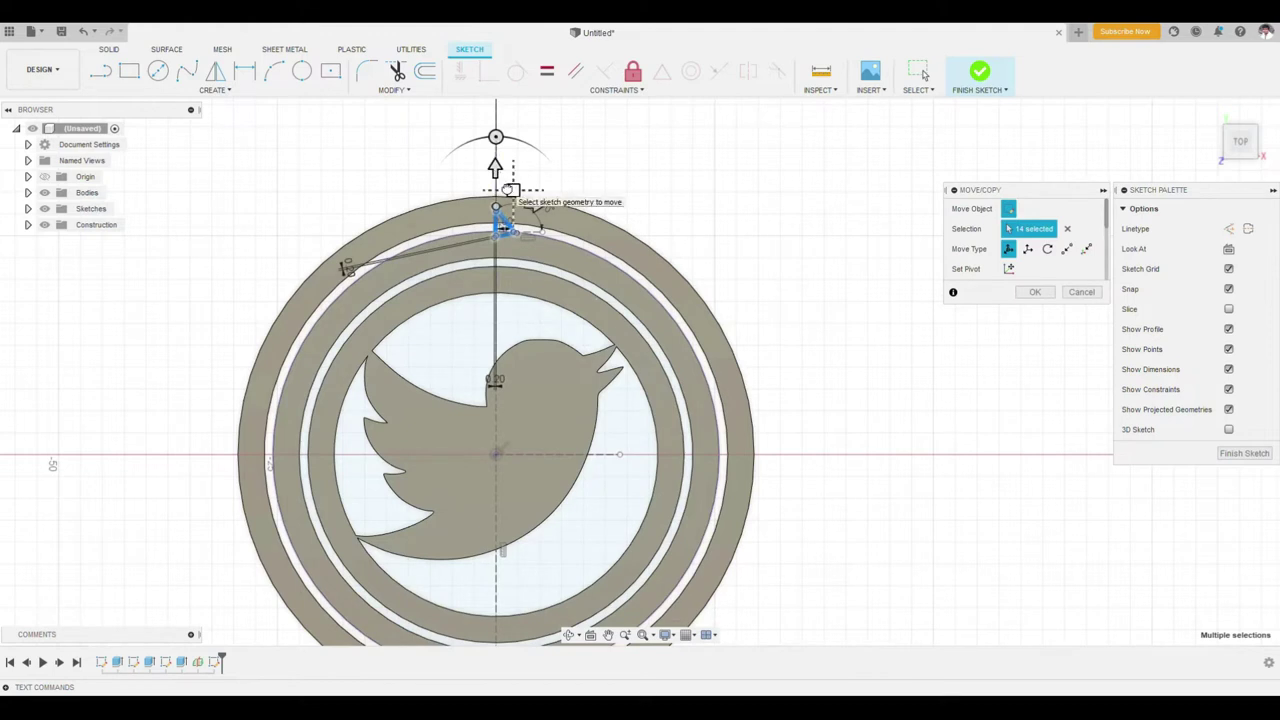
drag(509, 190, 697, 407)
drag(680, 354, 731, 397)
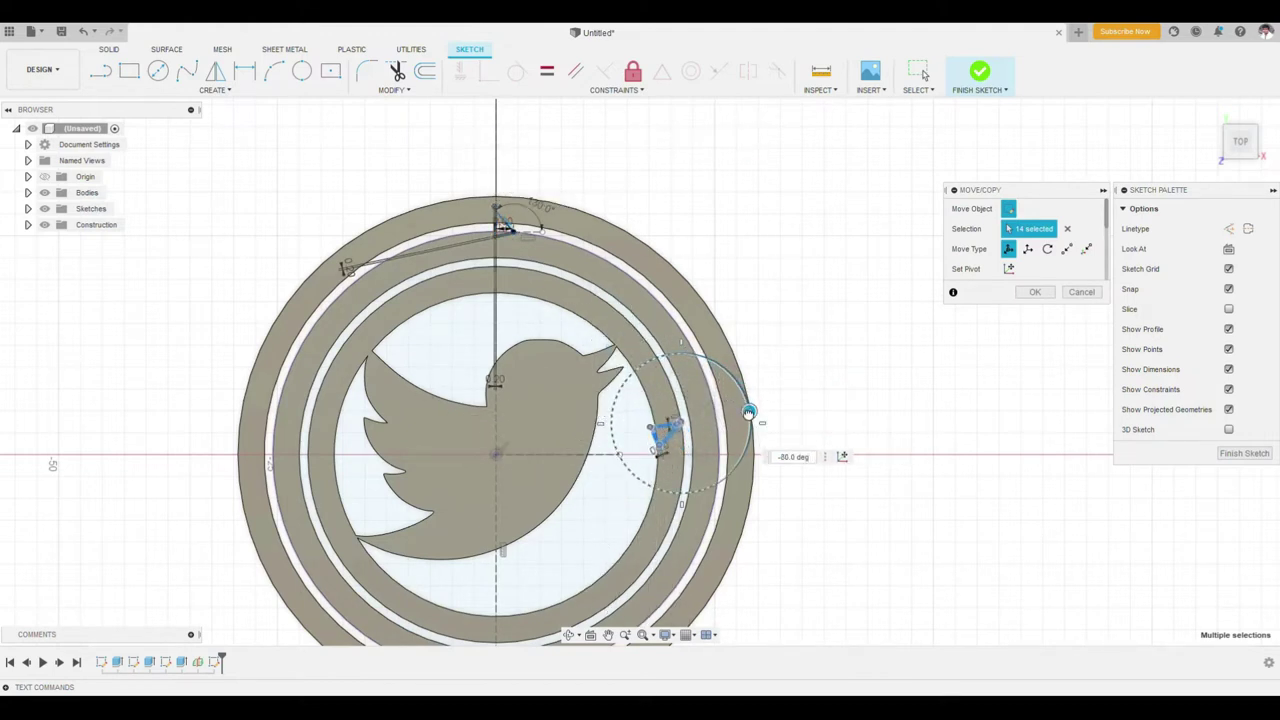
- Shift the triangle 4 mm vertically, then fine-tune it to -0.10 mm
scroll(675, 462, up, 4)
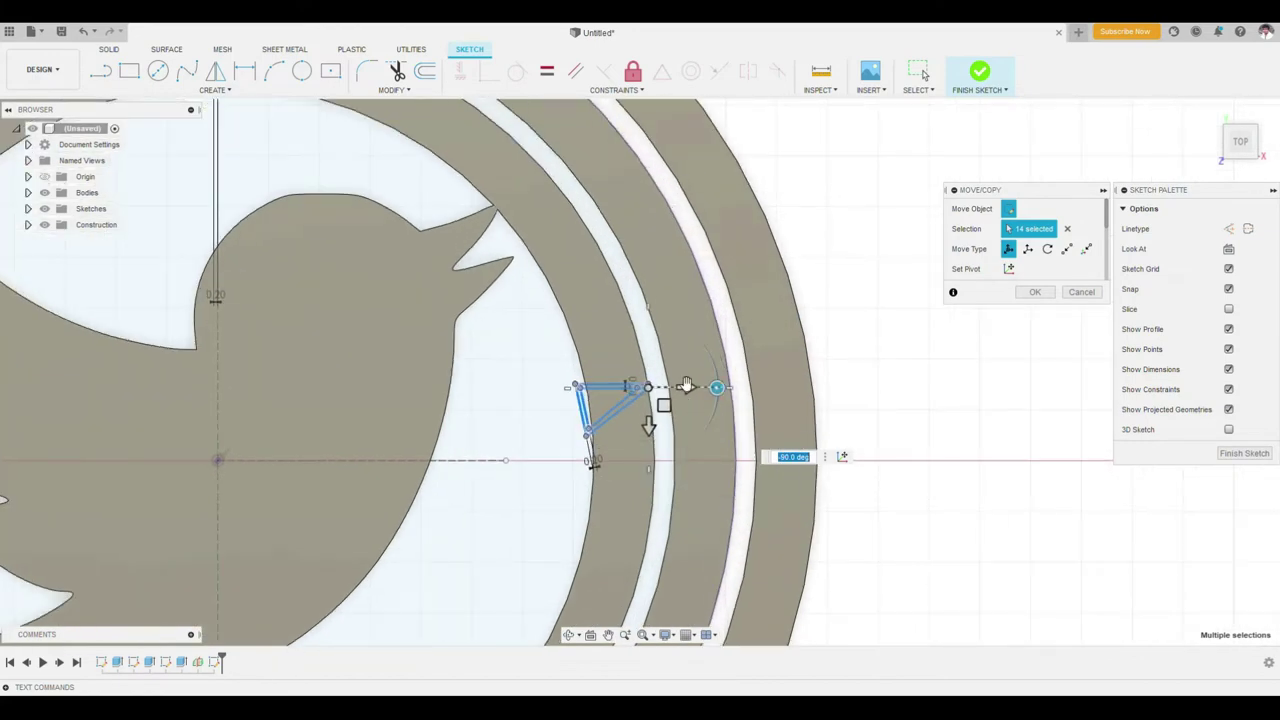
mouse_move(686, 386)
mouse_down()
mouse_move(749, 386)
mouse_move(712, 506)
mouse_up()
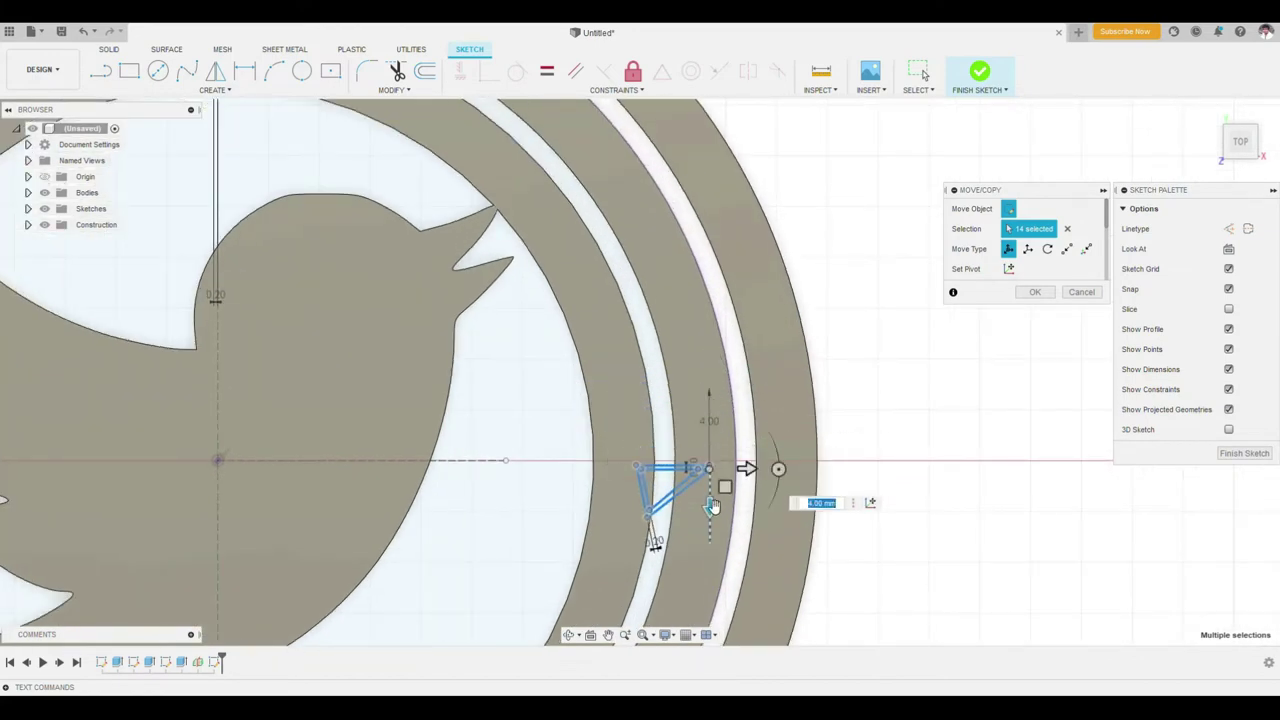
scroll(712, 506, up, 3)
scroll(714, 429, up, 1)
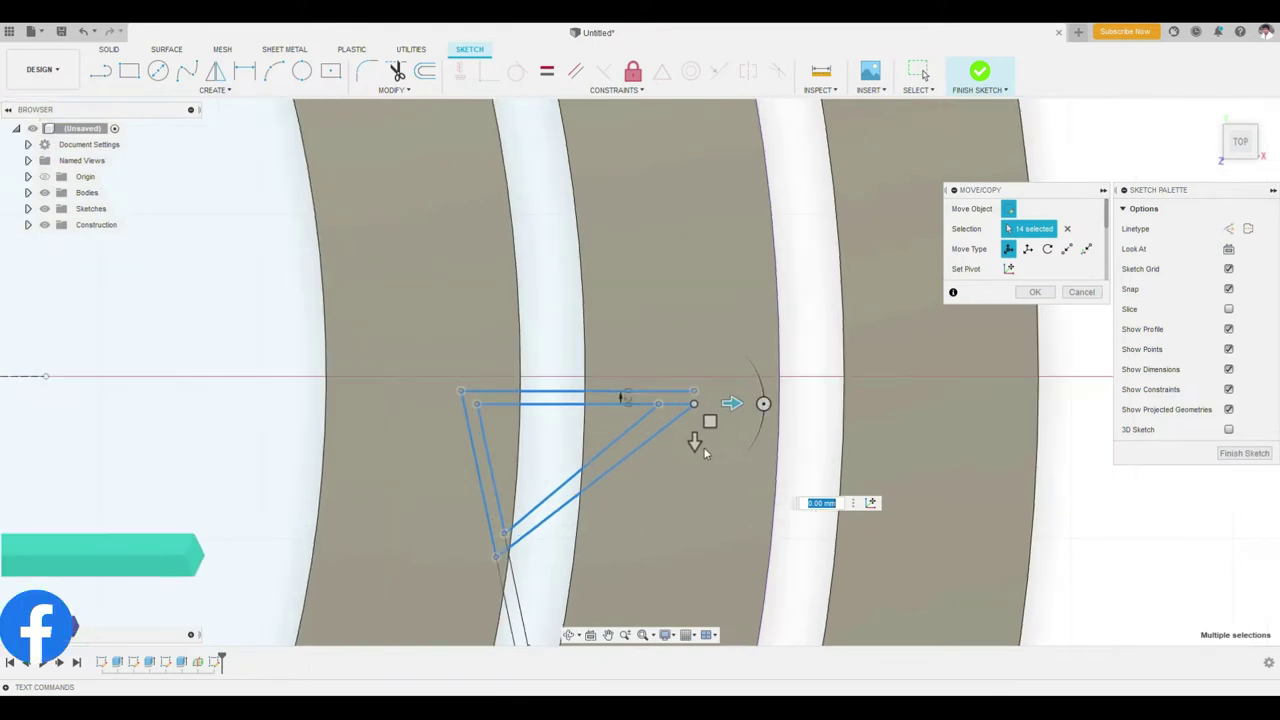
drag(700, 443, 691, 437)
scroll(695, 432, up, 2)
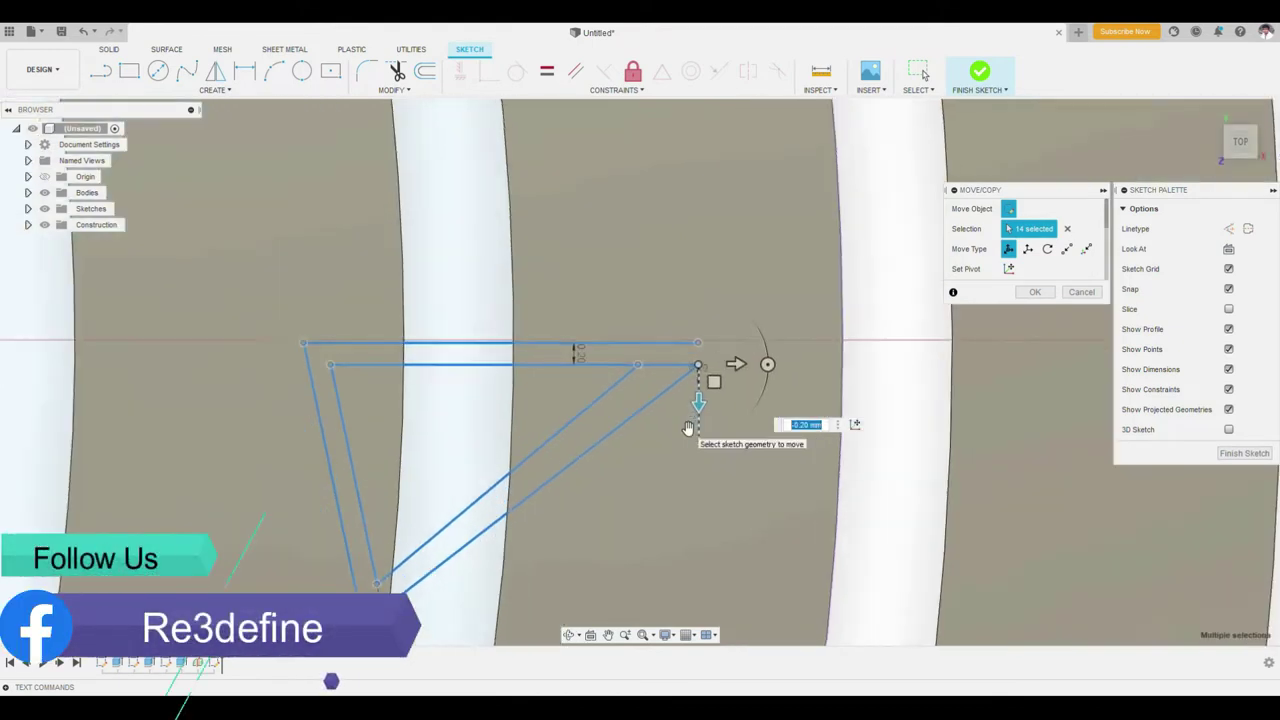
scroll(697, 425, up, 1)
scroll(700, 416, down, 1)
scroll(698, 412, down, 2)
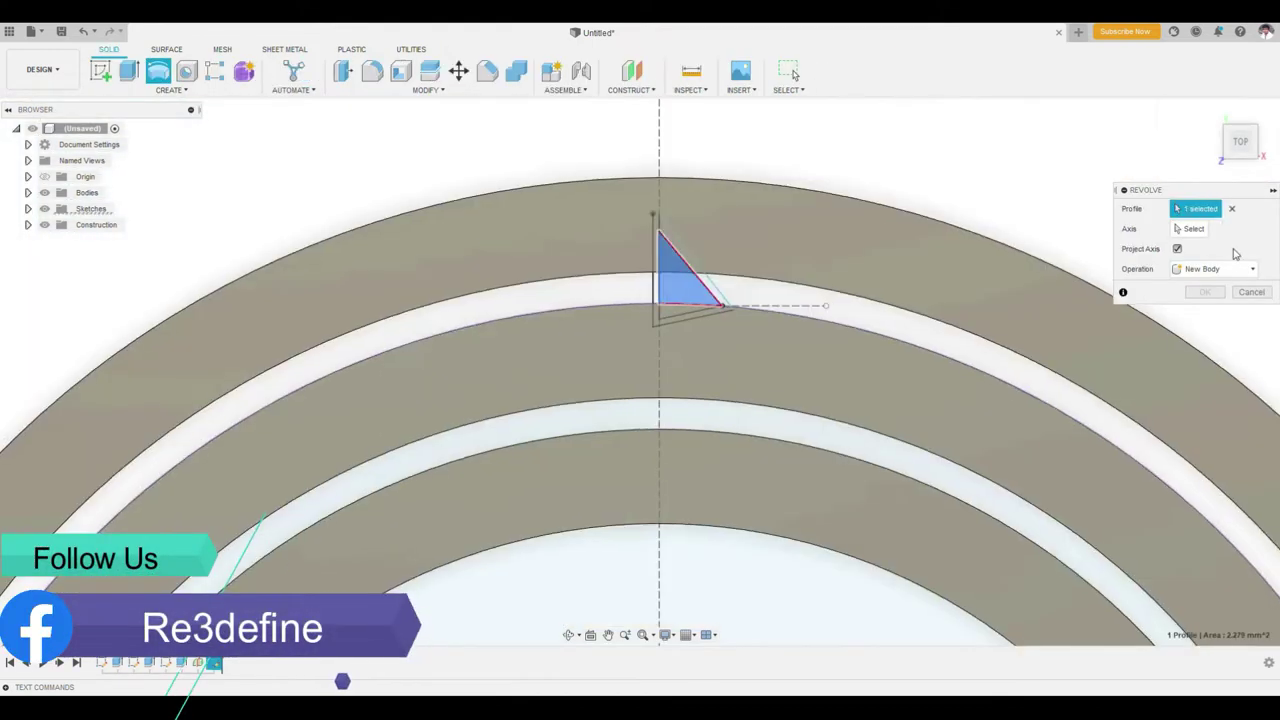
- Revolve the triangle 360° around the vertical axis as a Join, with Body3 hidden
click(659, 296)
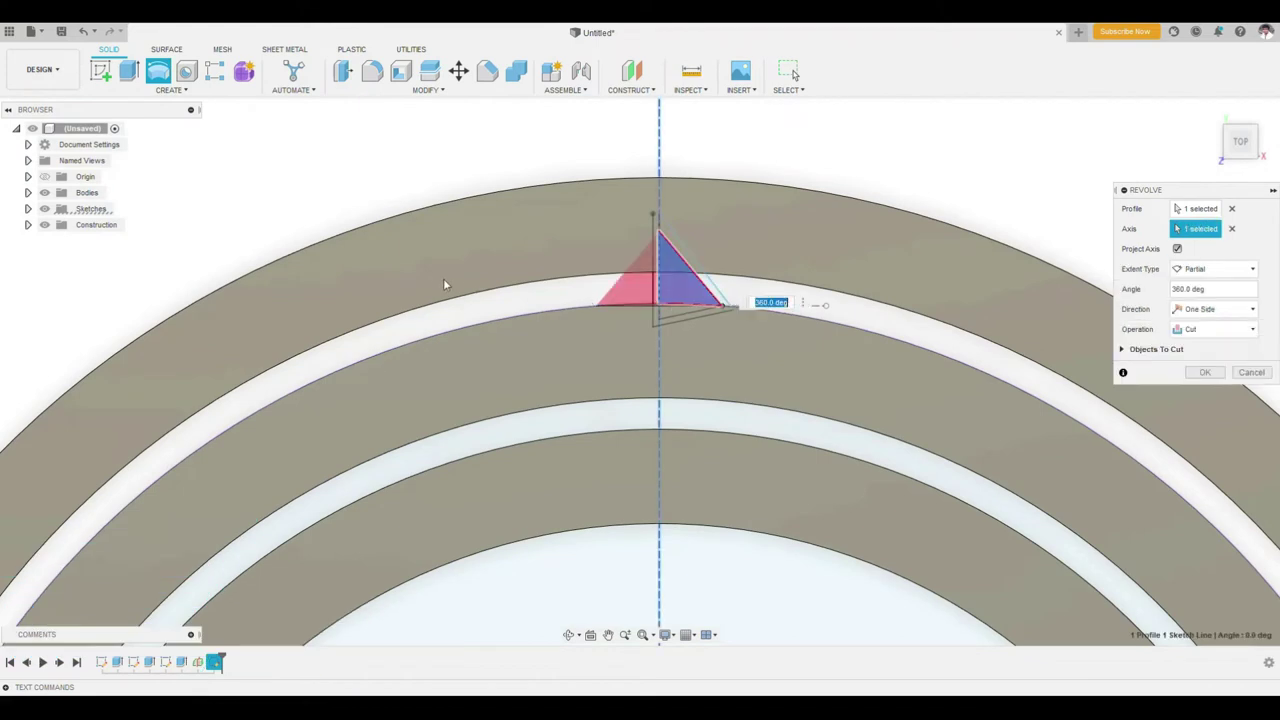
click(1248, 335)
click(1195, 346)
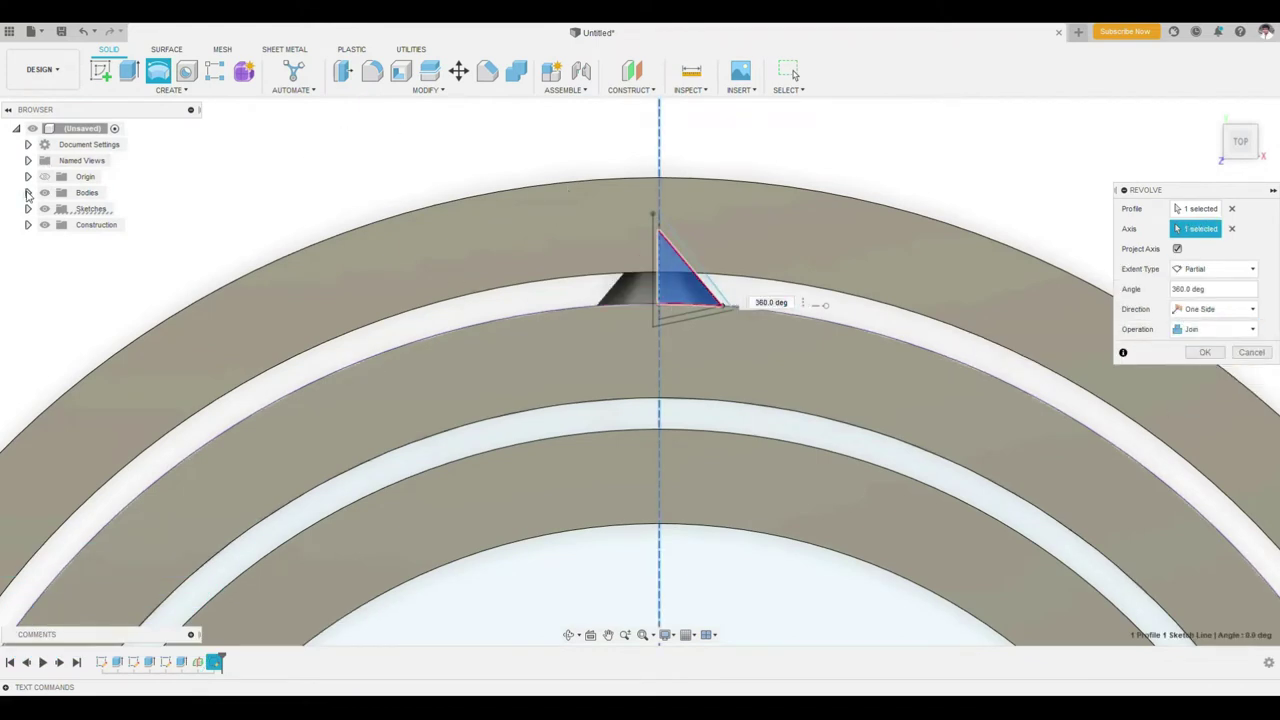
click(28, 193)
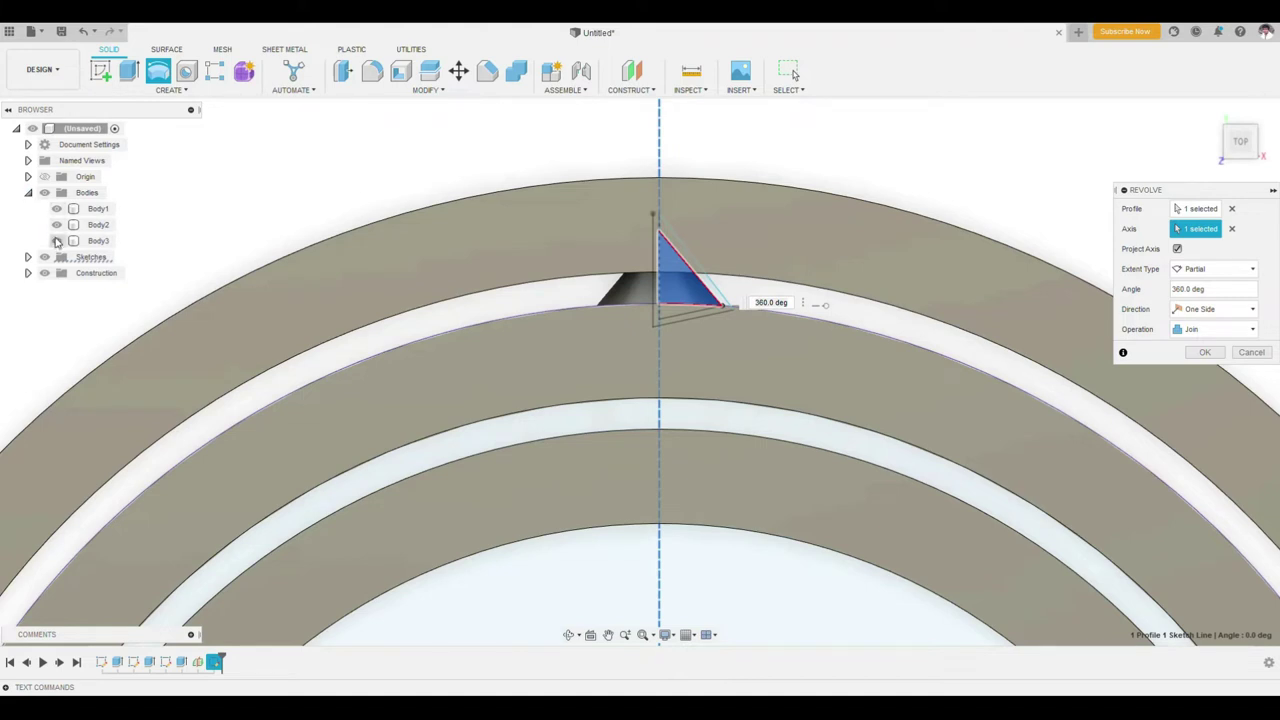
click(57, 241)
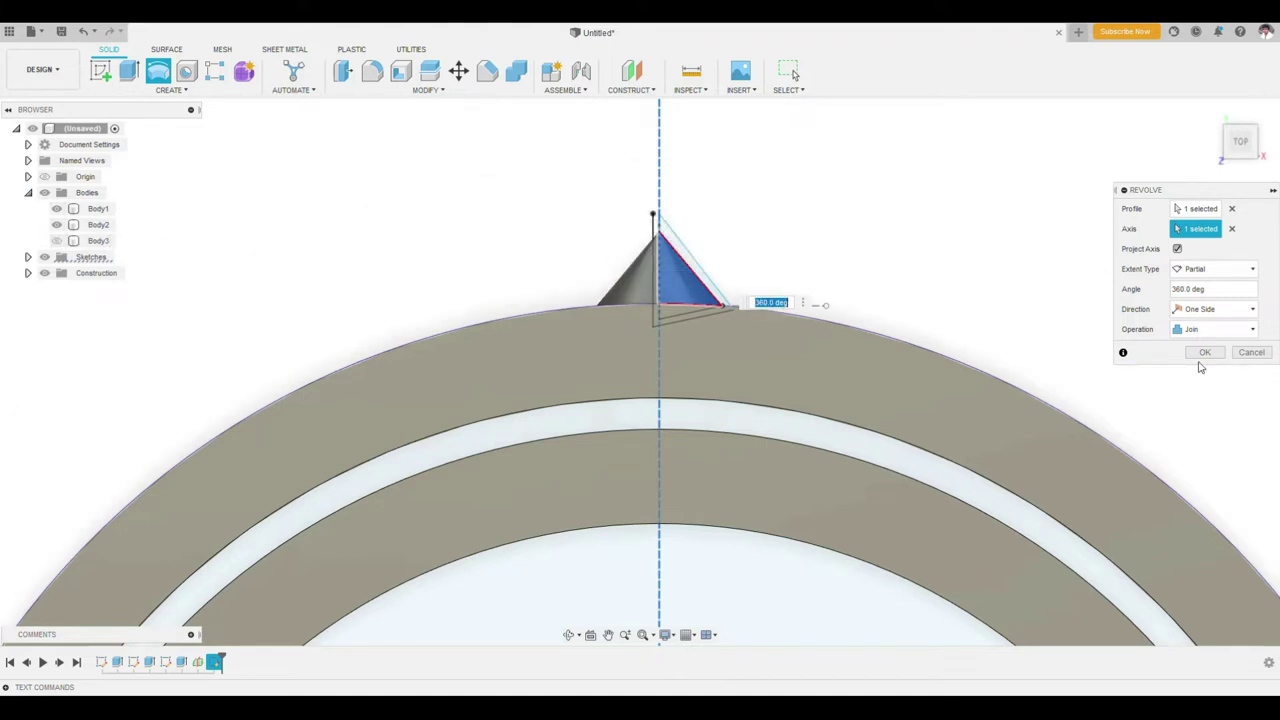
click(1204, 354)
mouse_move(520, 257)
shift+middle_down()
mouse_move(584, 313)
mouse_move(511, 246)
mouse_move(463, 174)
shift+middle_up()
- Mirror the cone revolve feature across the center plane to add the bottom cone
click(168, 90)
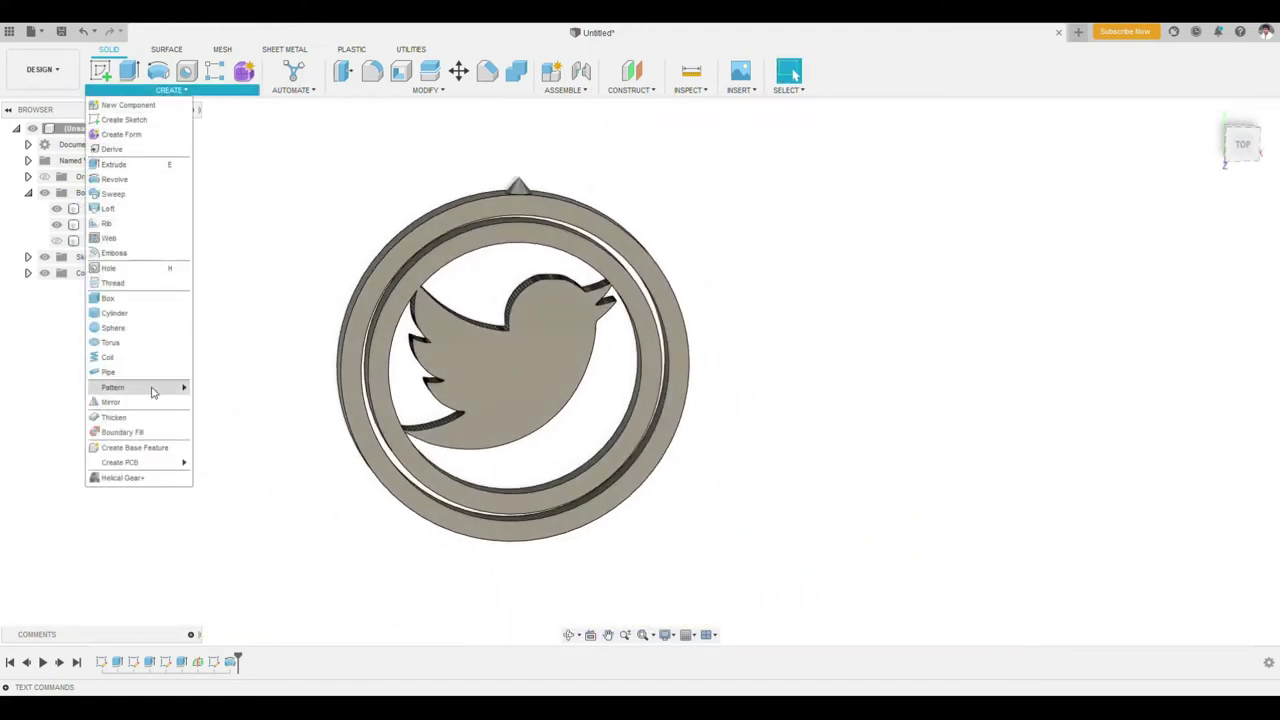
click(146, 403)
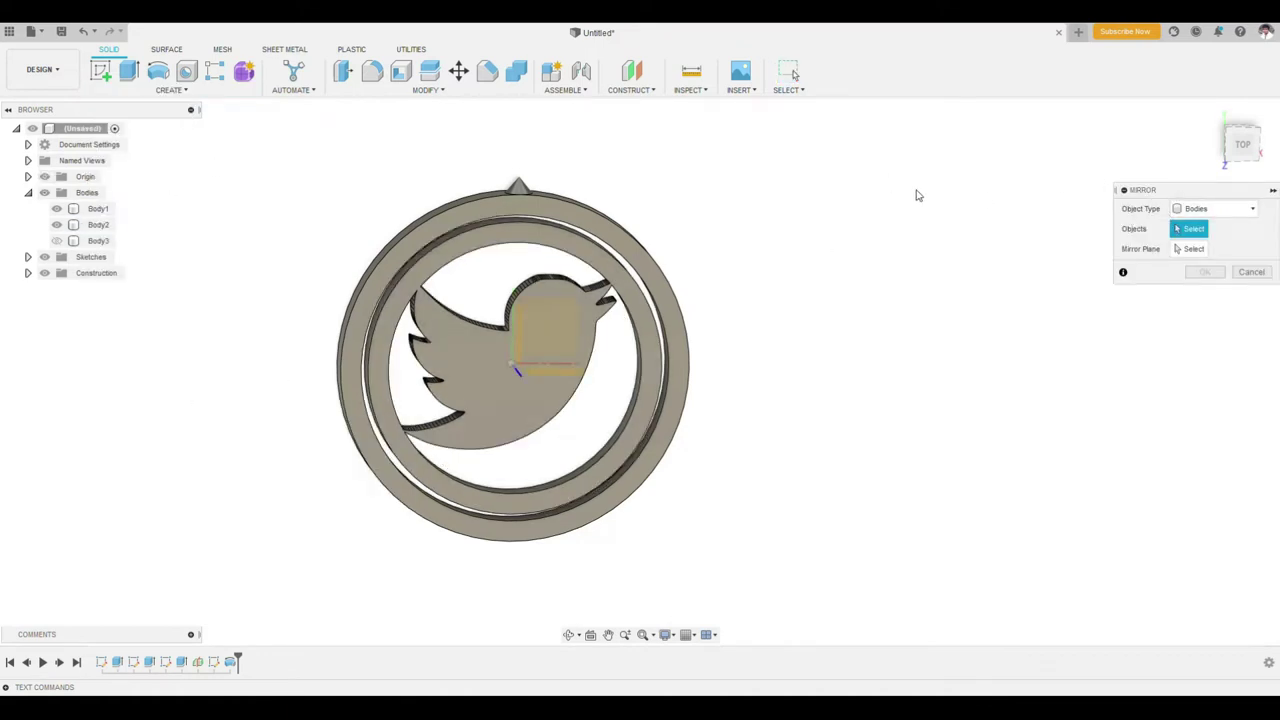
click(1211, 209)
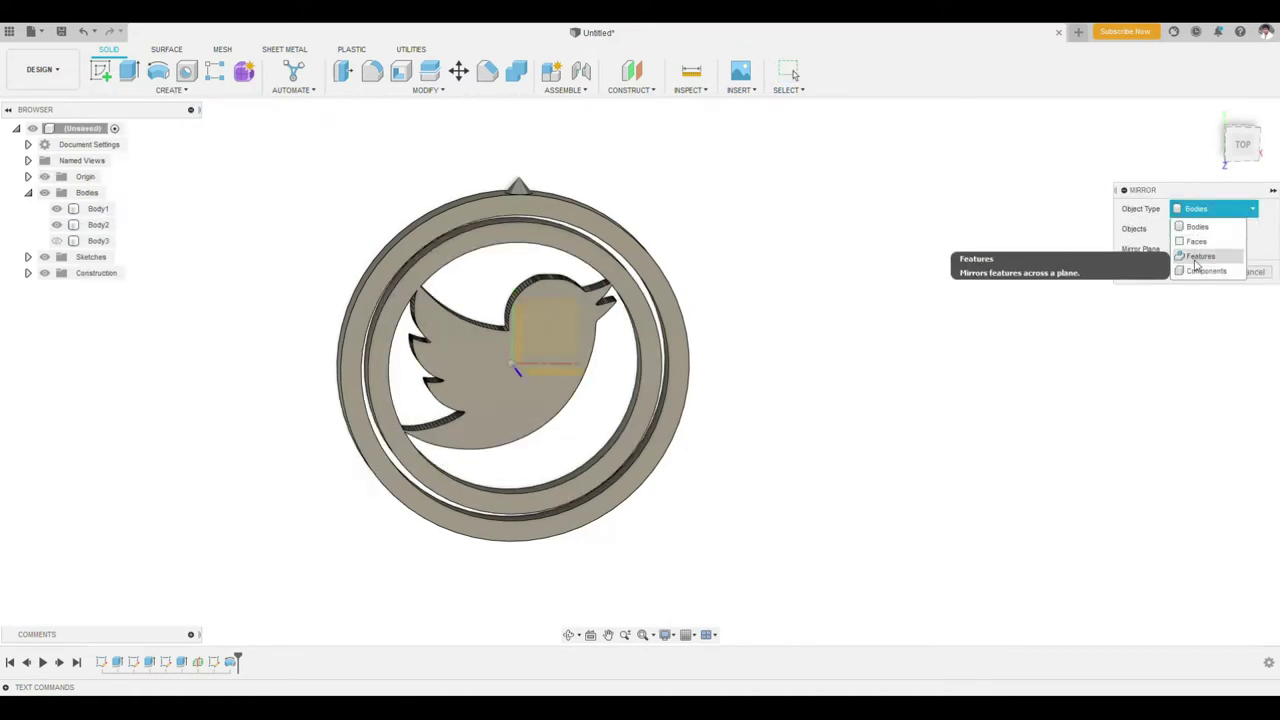
click(1198, 254)
click(517, 186)
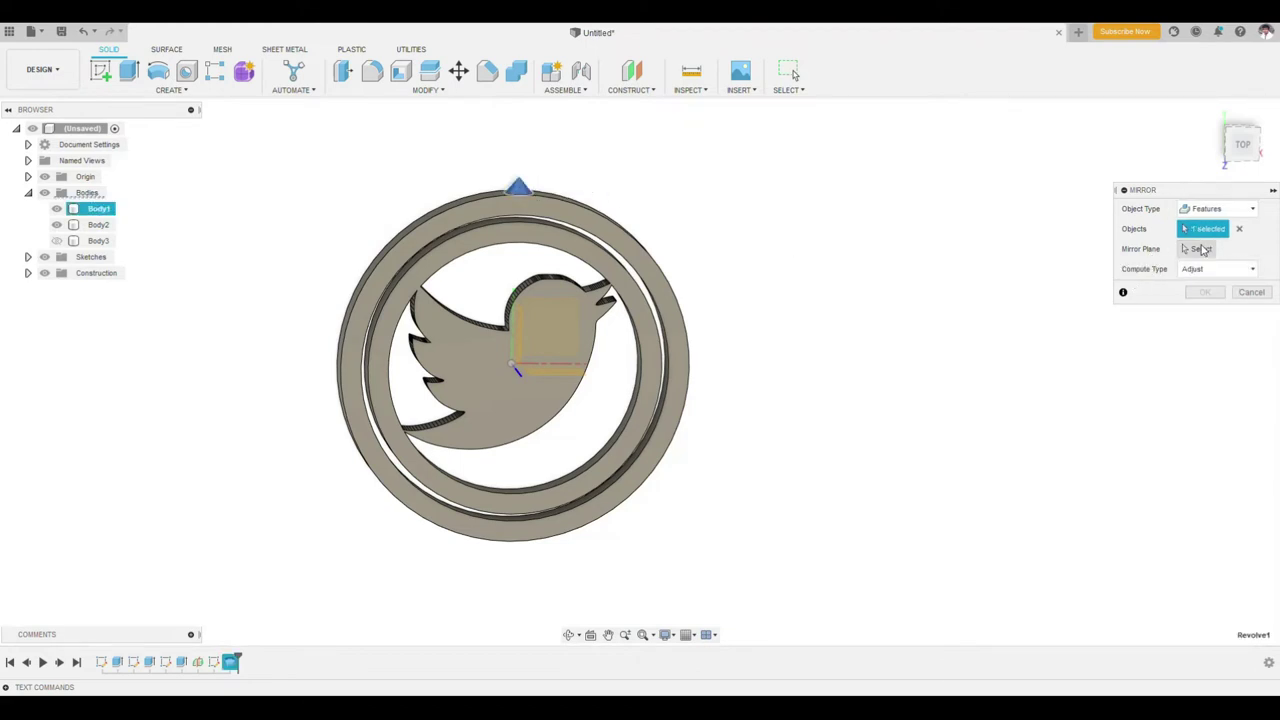
click(1203, 249)
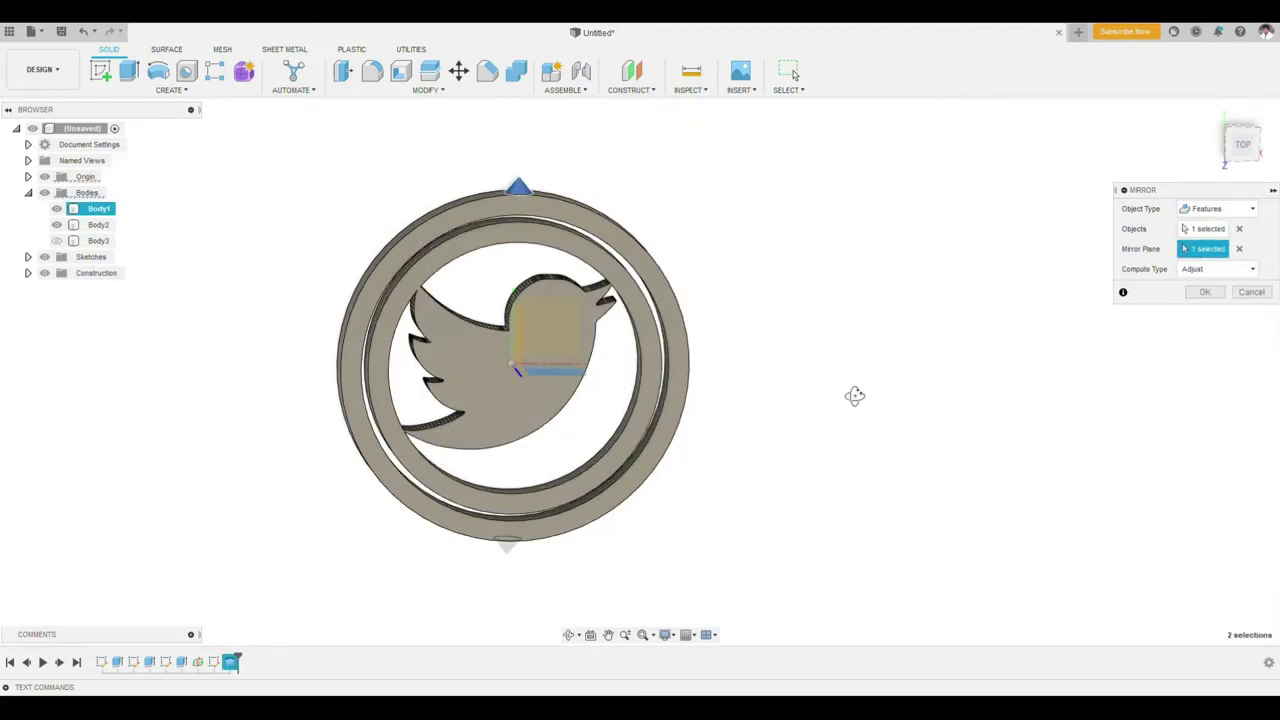
click(1205, 292)
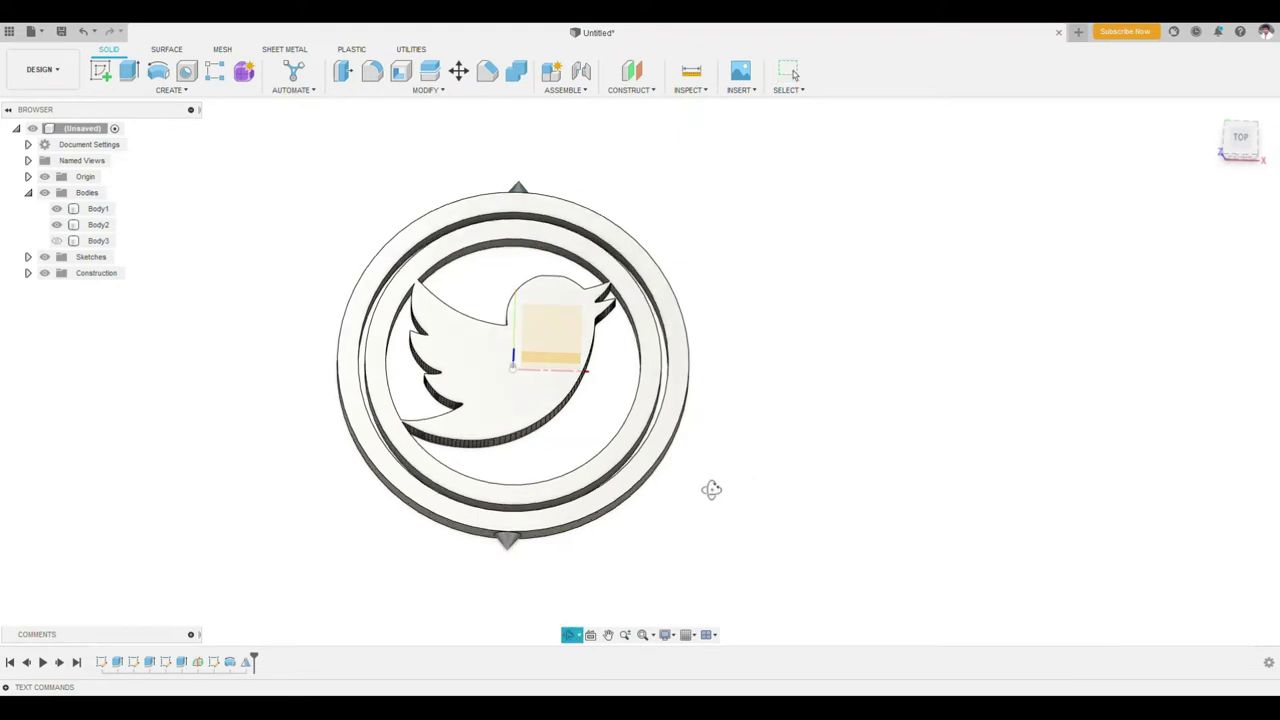
- Hide Body1, show Body3, and turn on Sketch5's visibility
click(98, 208)
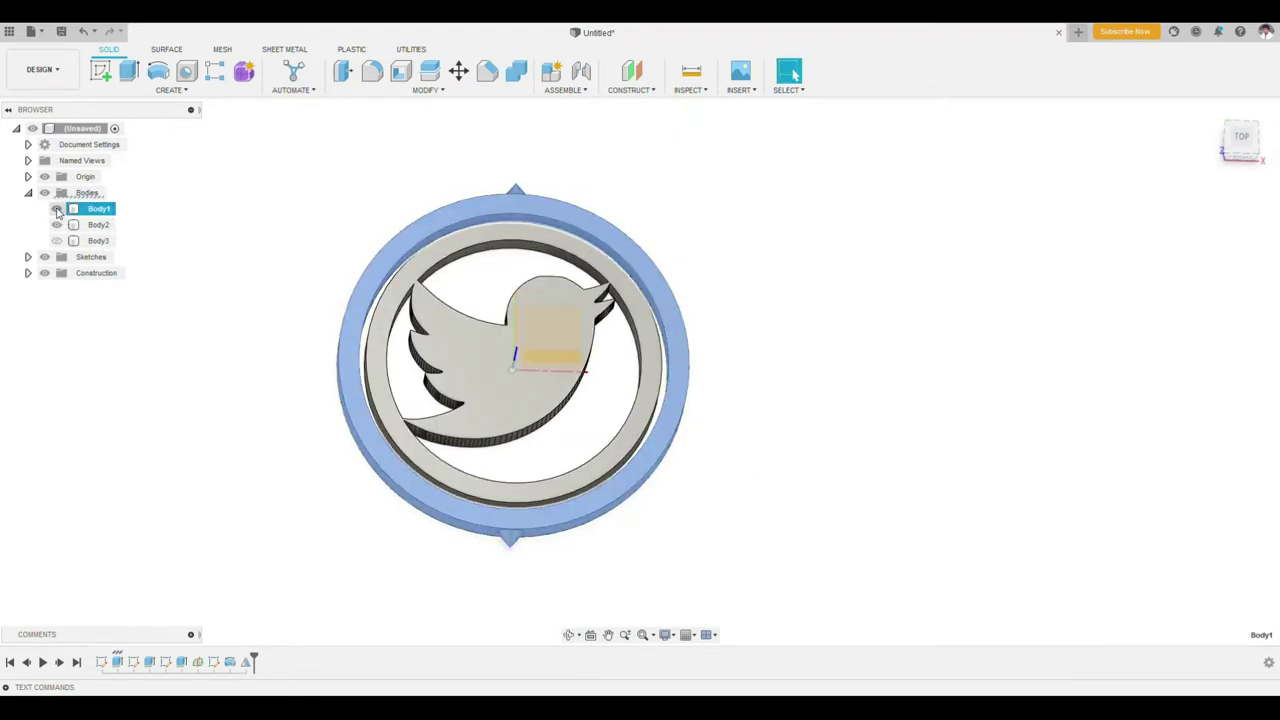
click(56, 240)
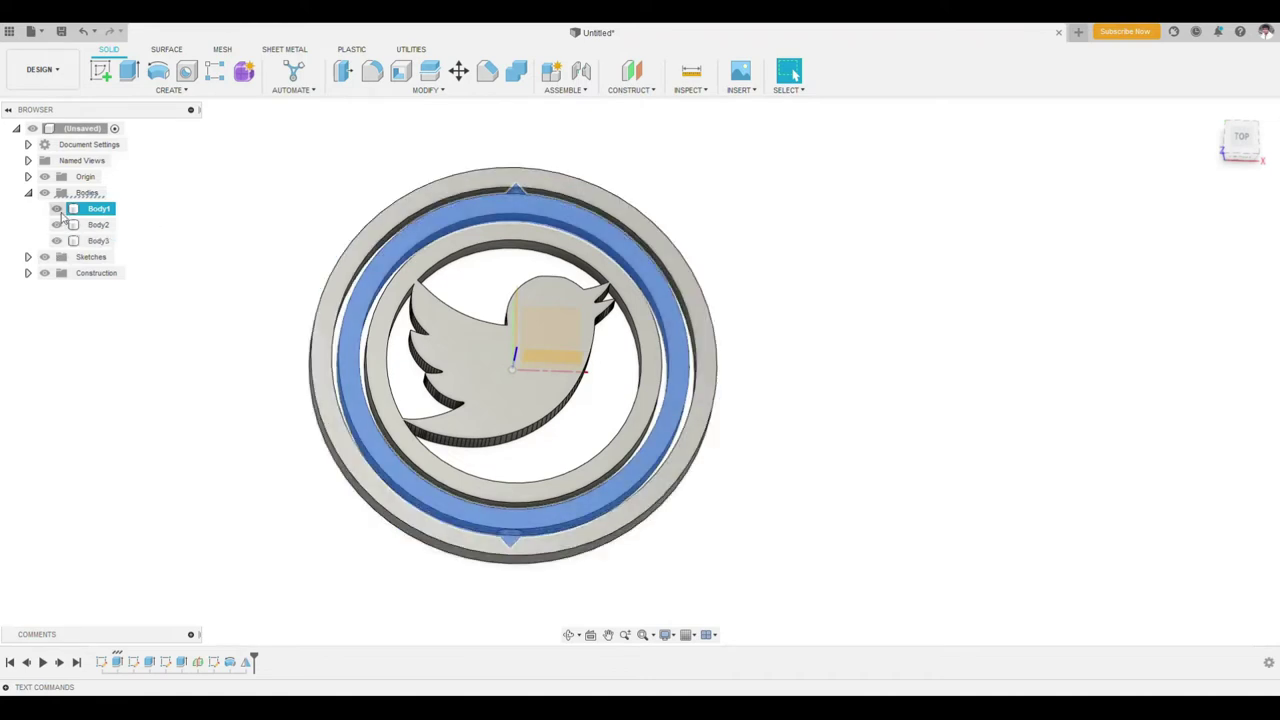
click(192, 283)
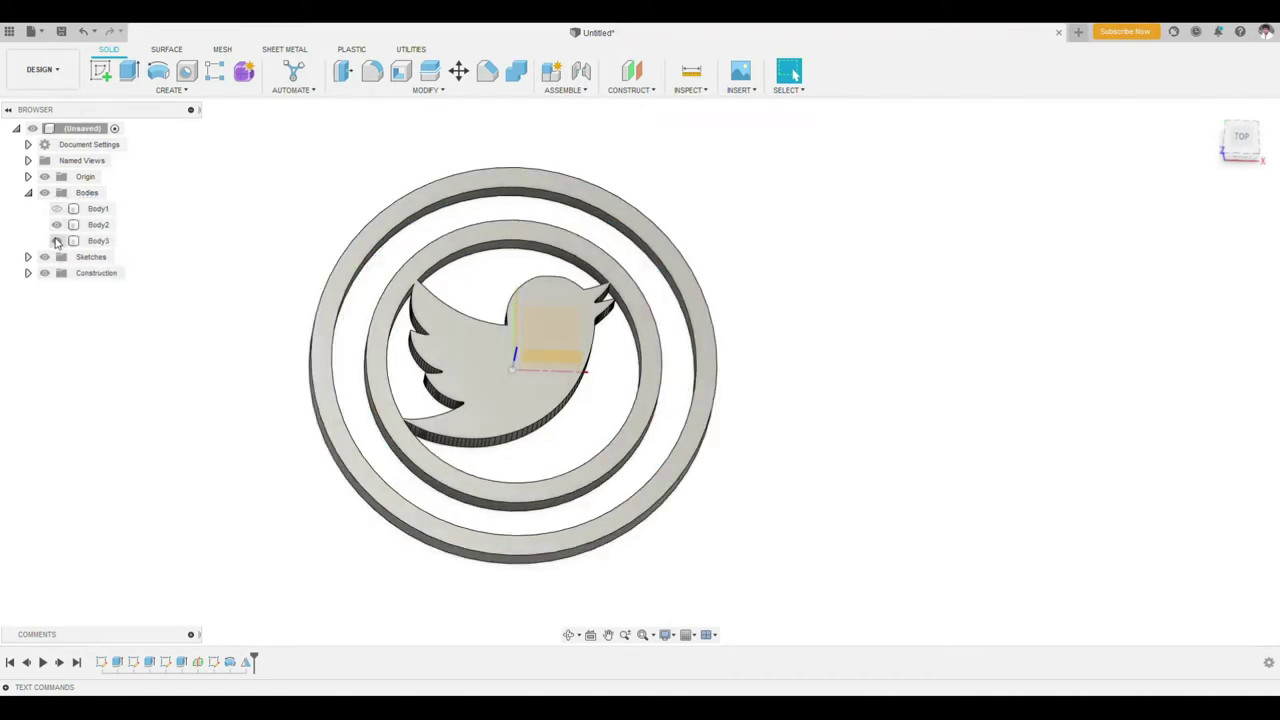
click(29, 257)
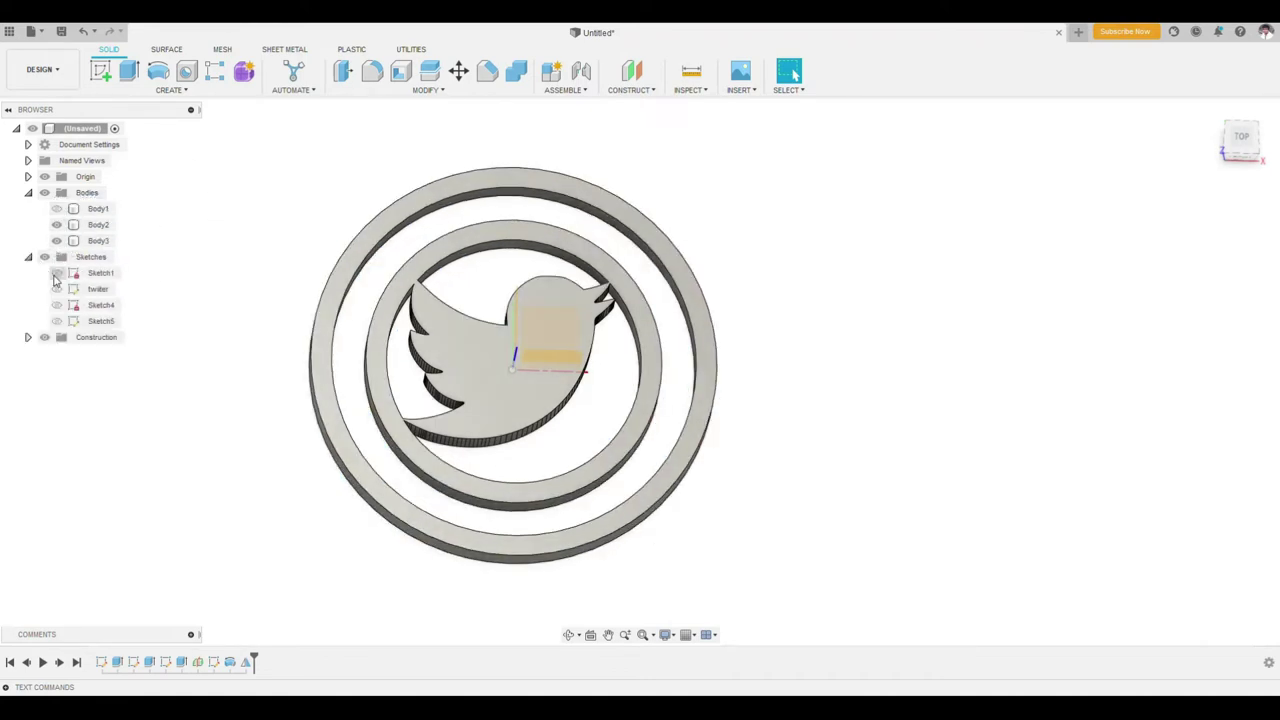
click(56, 321)
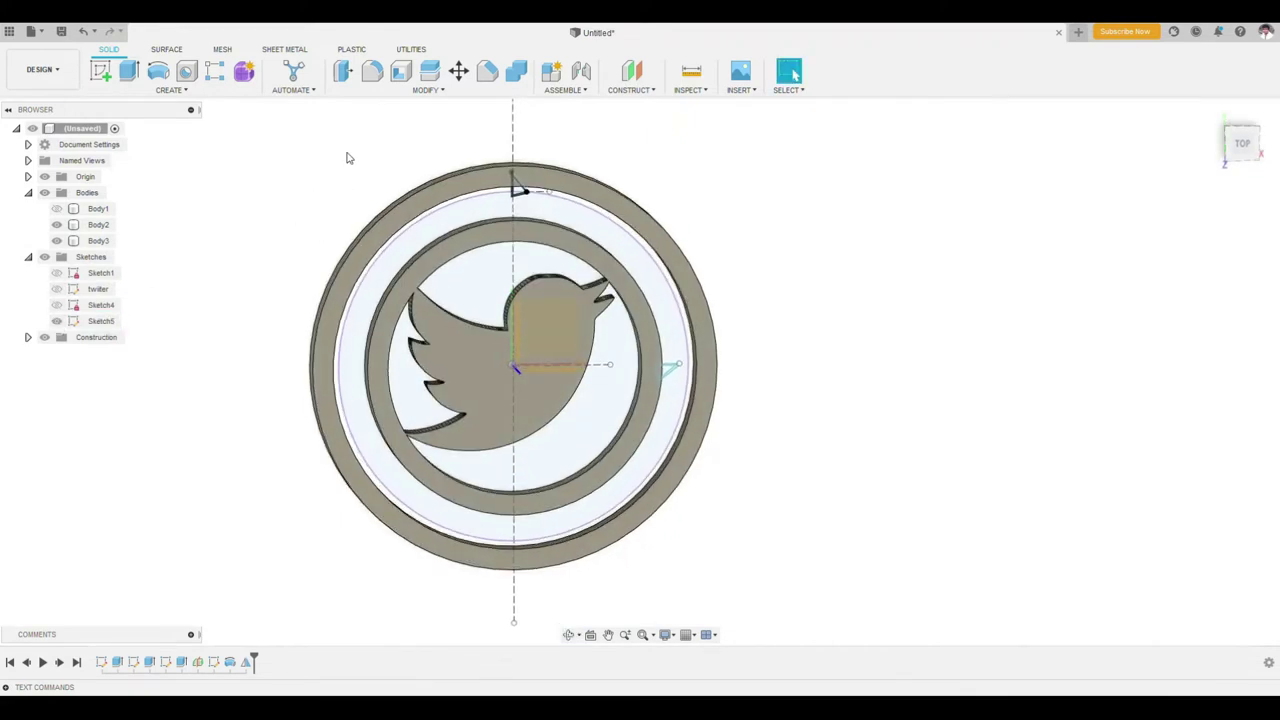
- Revolve the triangle around the vertical axis as a Cut into the outer ring's top
click(158, 72)
scroll(583, 225, up, 4)
scroll(572, 313, up, 2)
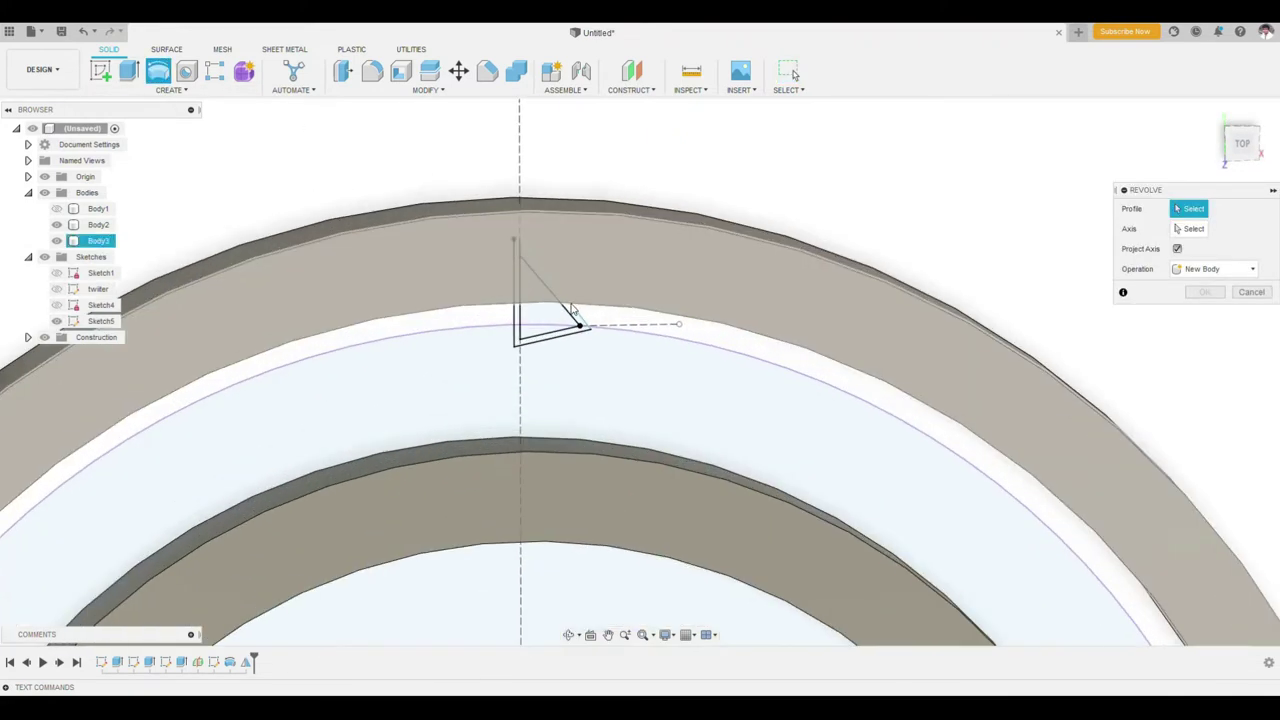
click(572, 312)
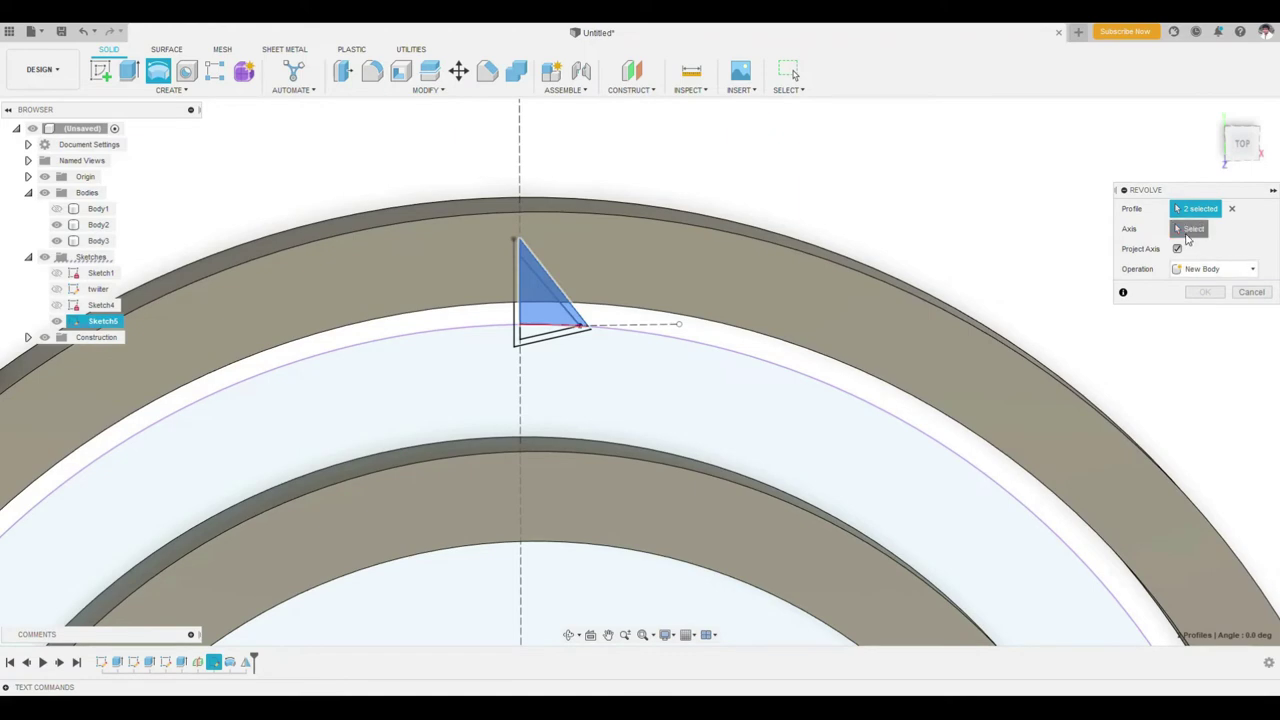
click(520, 340)
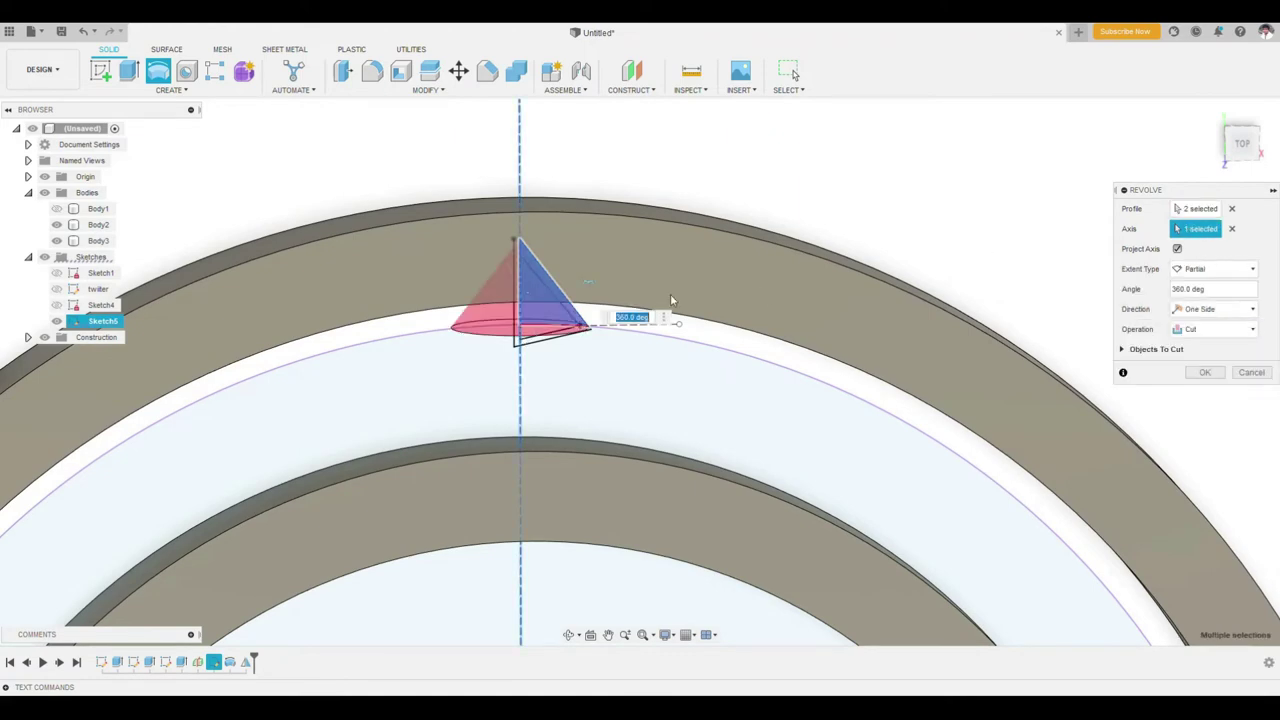
click(1218, 376)
shift+middle_drag(777, 237, 751, 166)
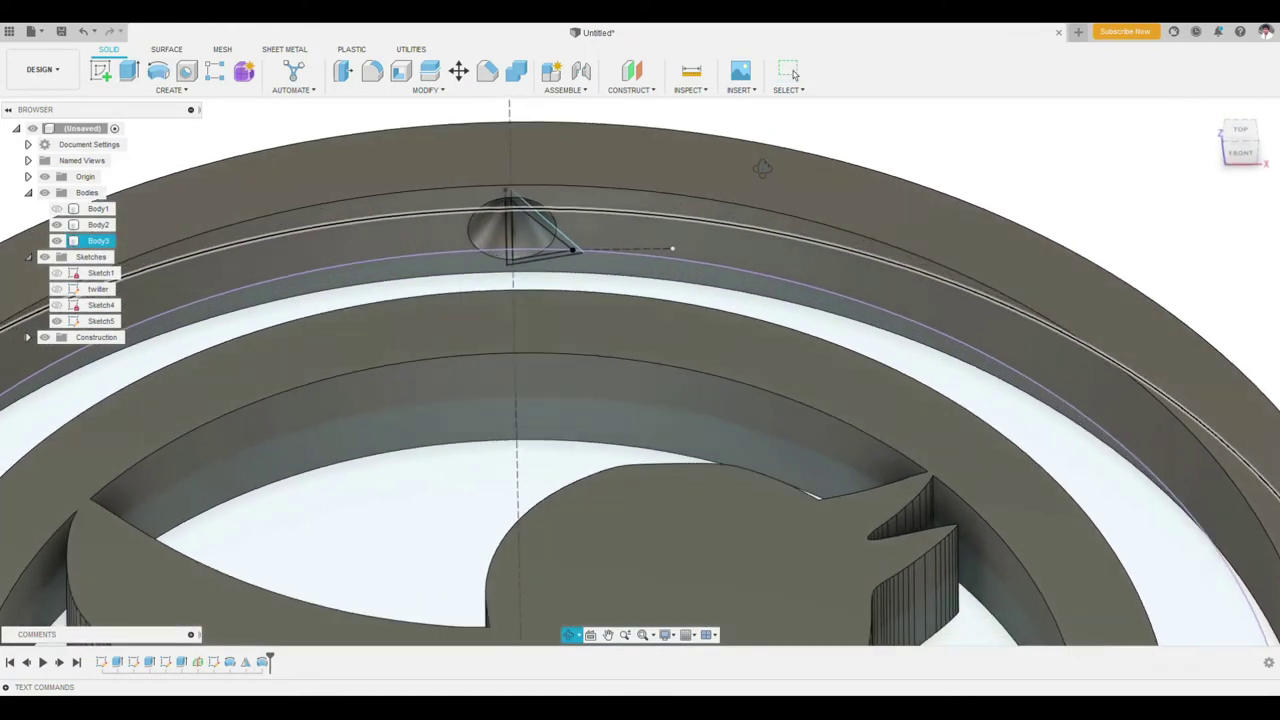
- Mirror the cone cut across the center plane to make the bottom socket
click(170, 89)
click(110, 402)
click(453, 414)
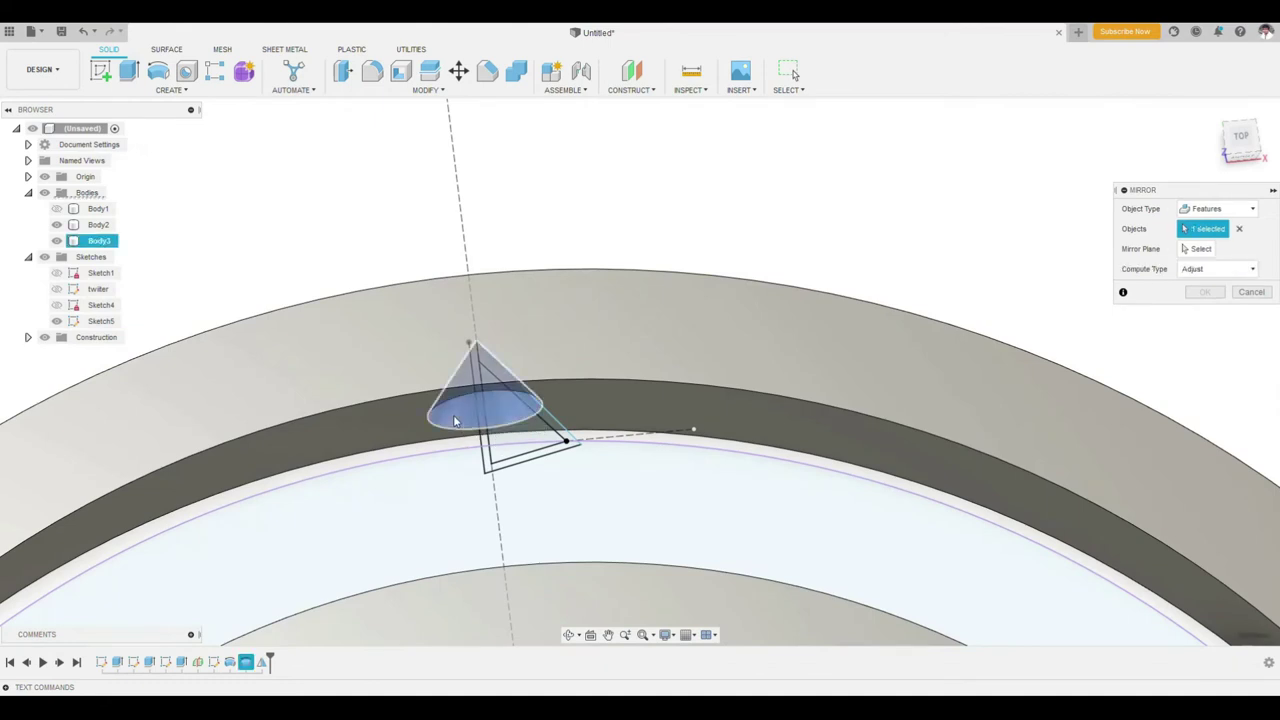
scroll(460, 400, down, 5)
scroll(460, 400, down, 3)
scroll(460, 400, down, 2)
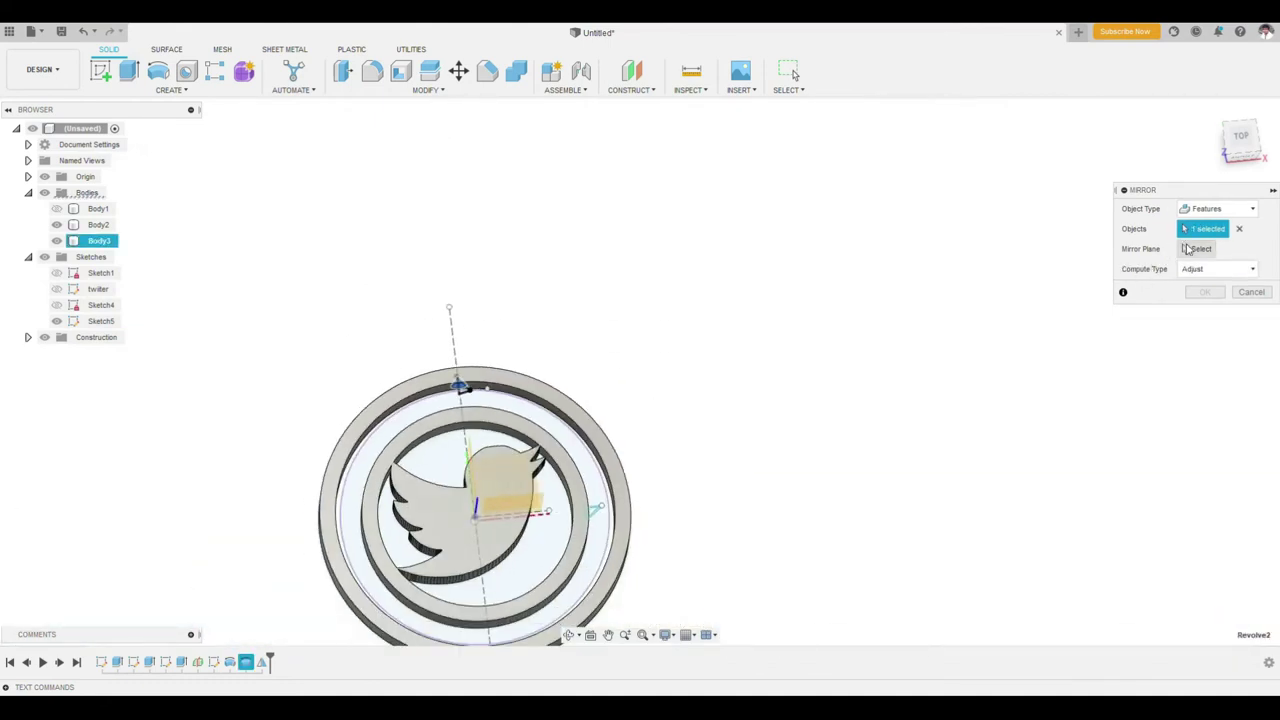
middle_drag(674, 531, 743, 420)
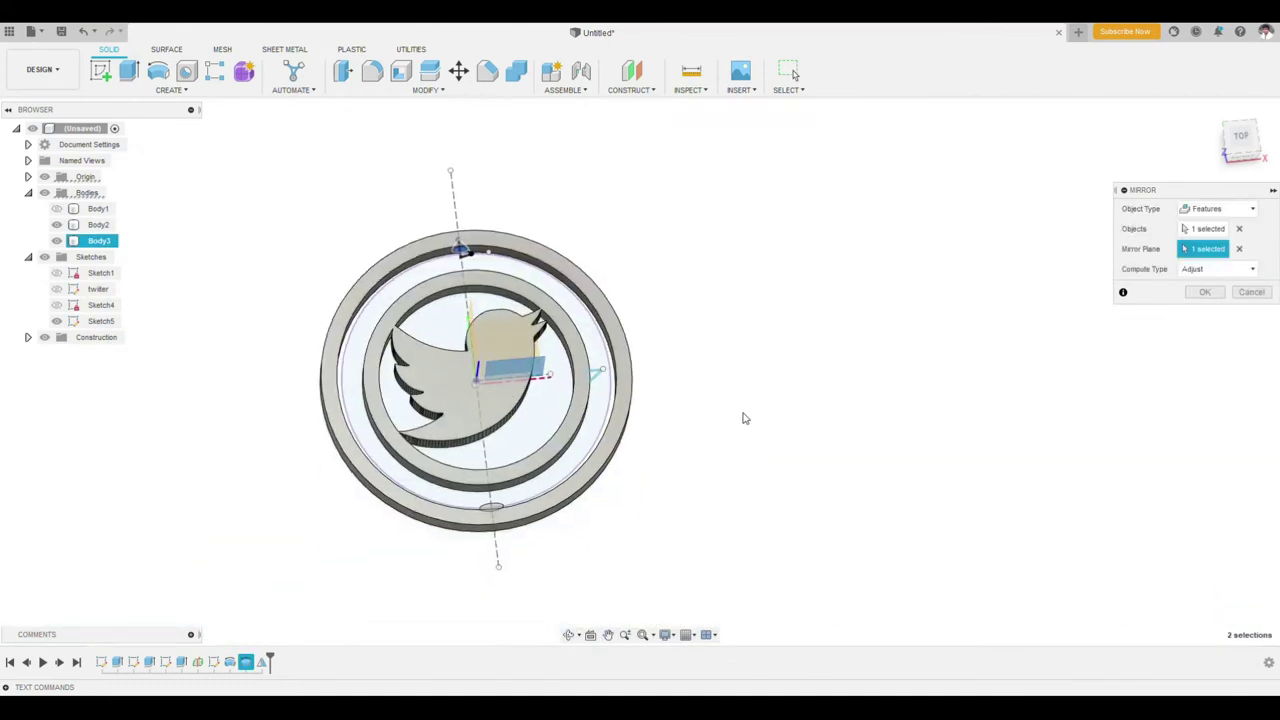
click(1205, 293)
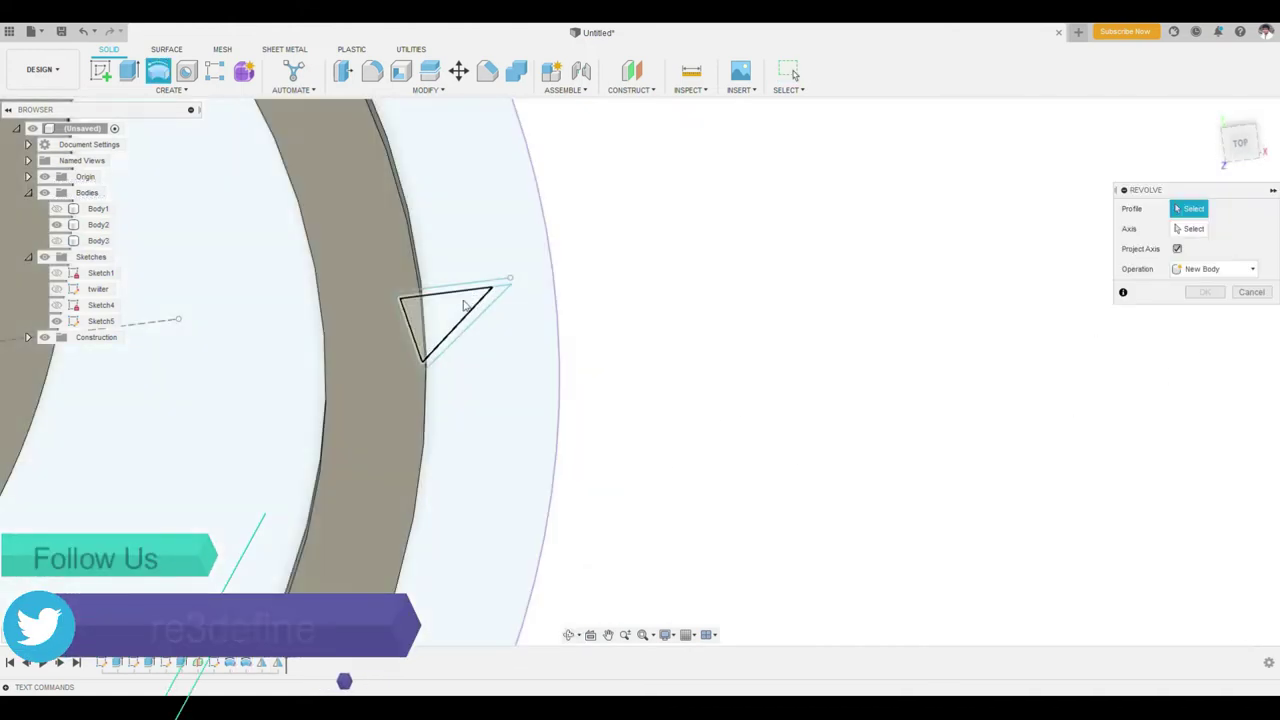
- Revolve the triangle around the horizontal axis as a Join to add a side cone pivot
click(463, 305)
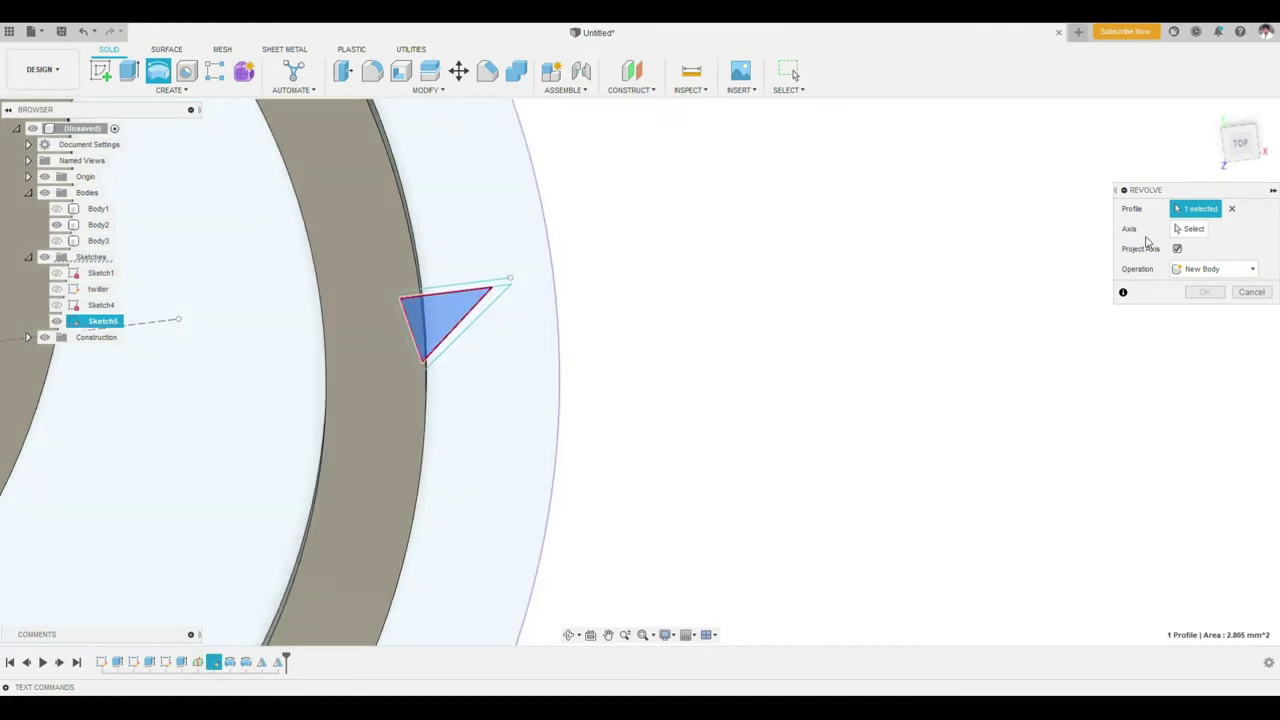
click(505, 291)
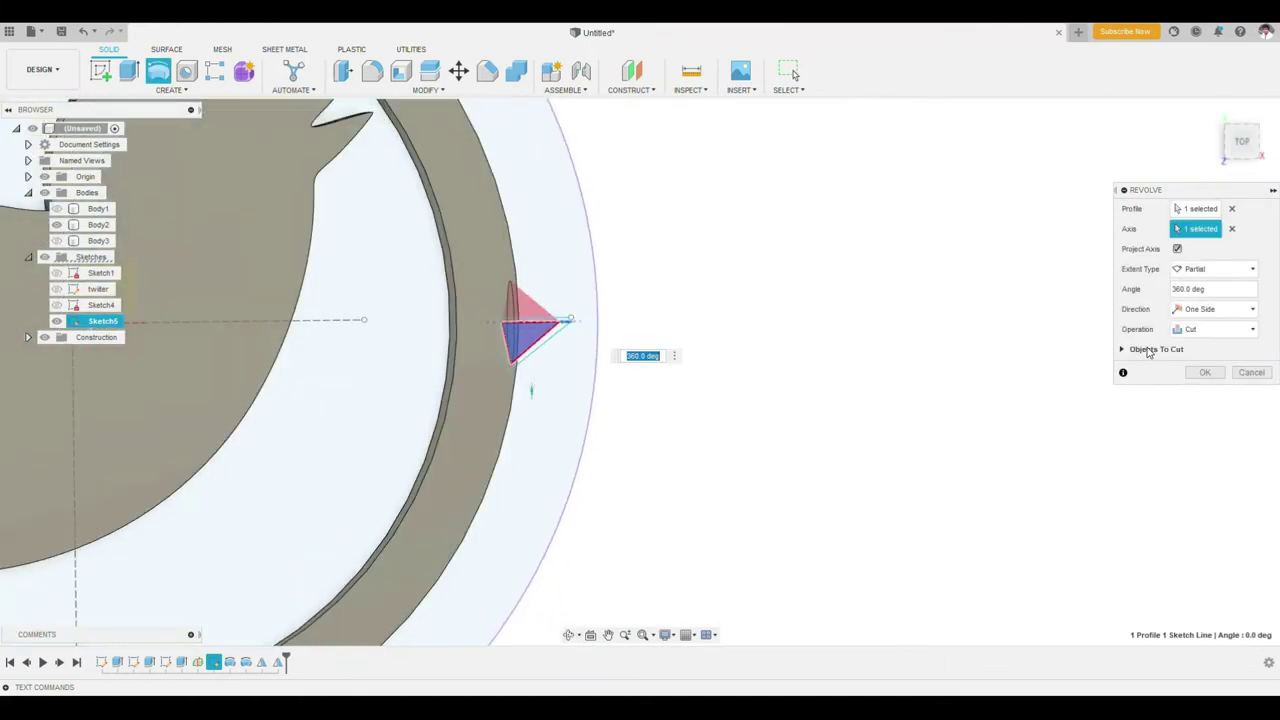
click(1210, 329)
click(1188, 352)
scroll(874, 400, down, 3)
click(1196, 352)
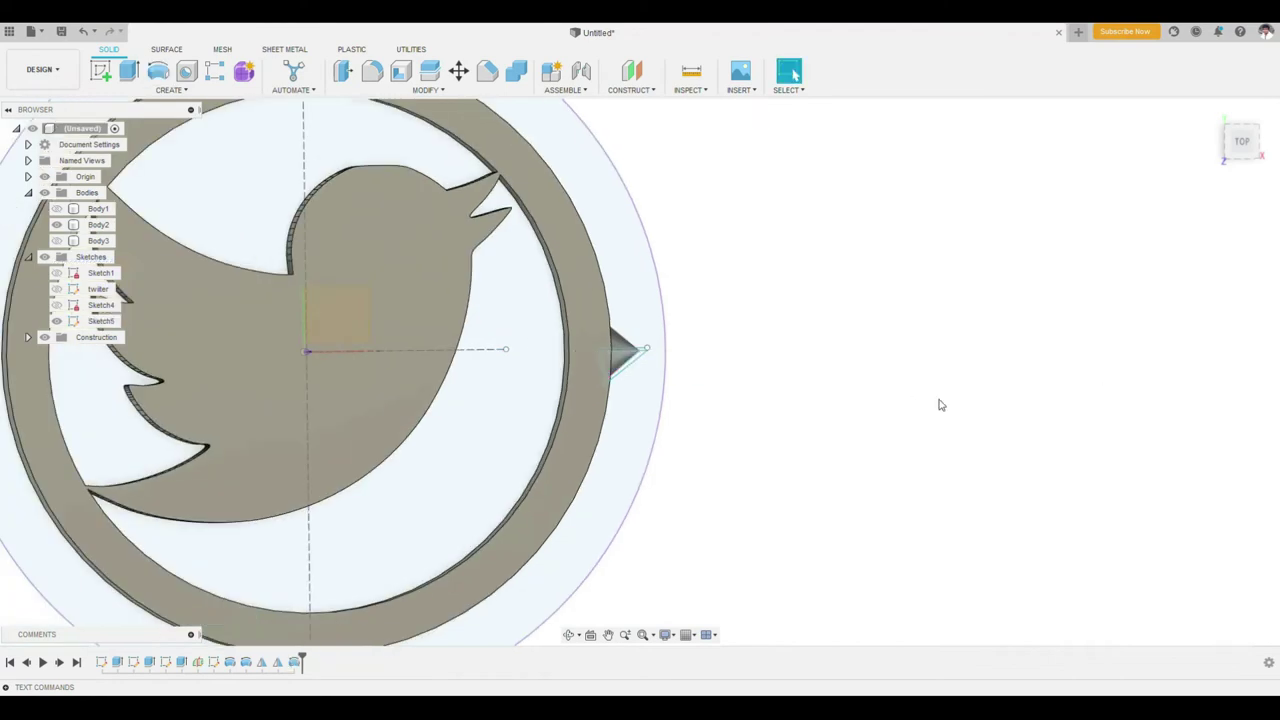
scroll(930, 404, down, 2)
shift+middle_drag(926, 404, 891, 397)
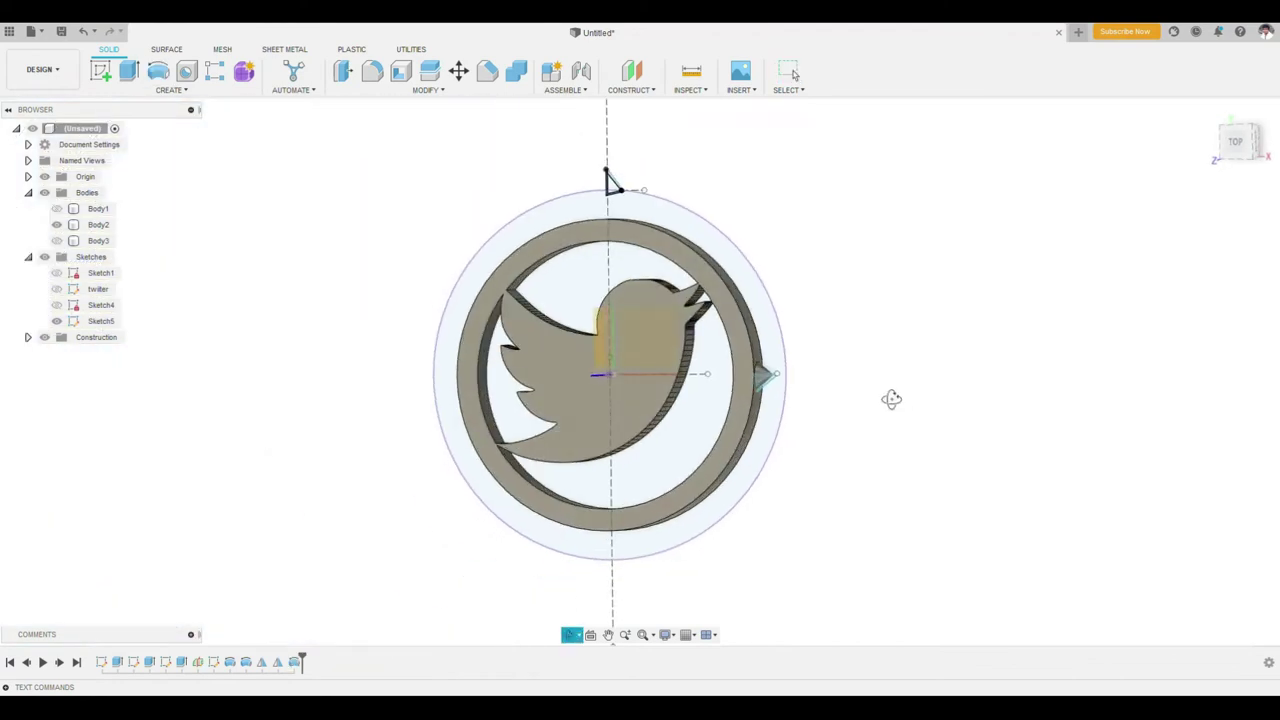
- Mirror the side cone across the vertical centre plane to the ring's left side
click(163, 96)
click(135, 411)
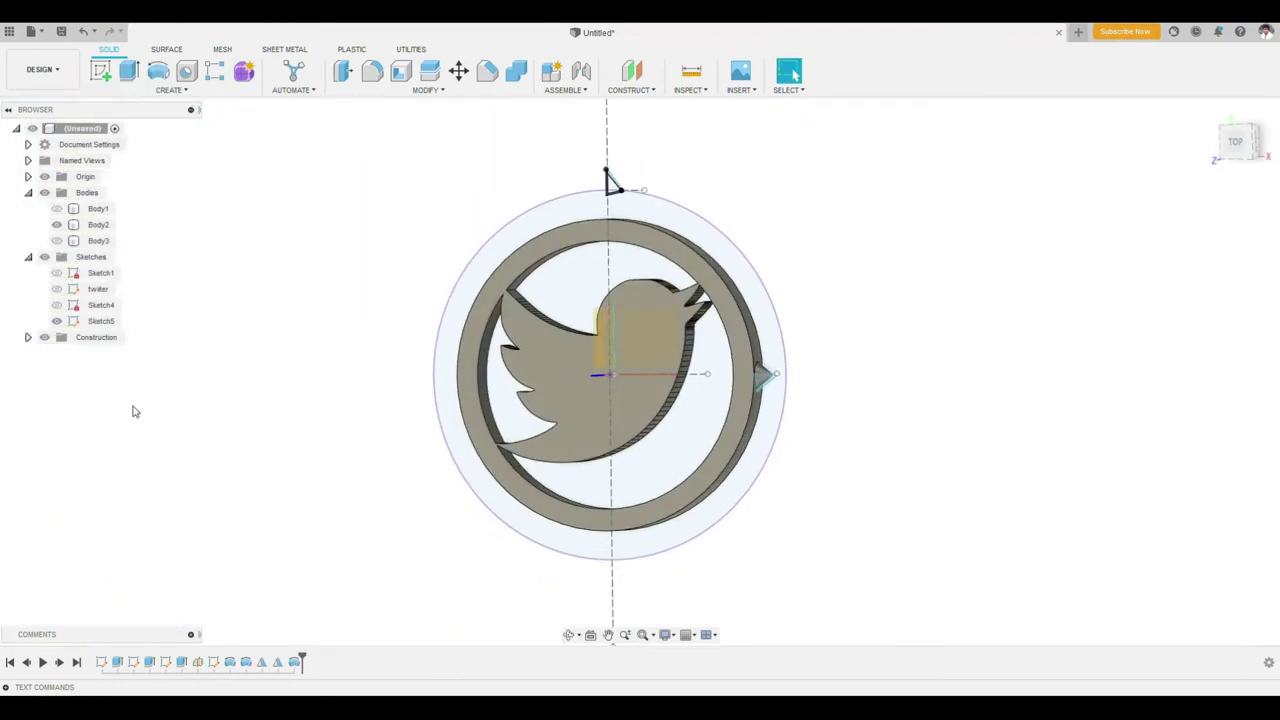
scroll(754, 392, up, 2)
scroll(760, 370, up, 2)
scroll(778, 333, up, 1)
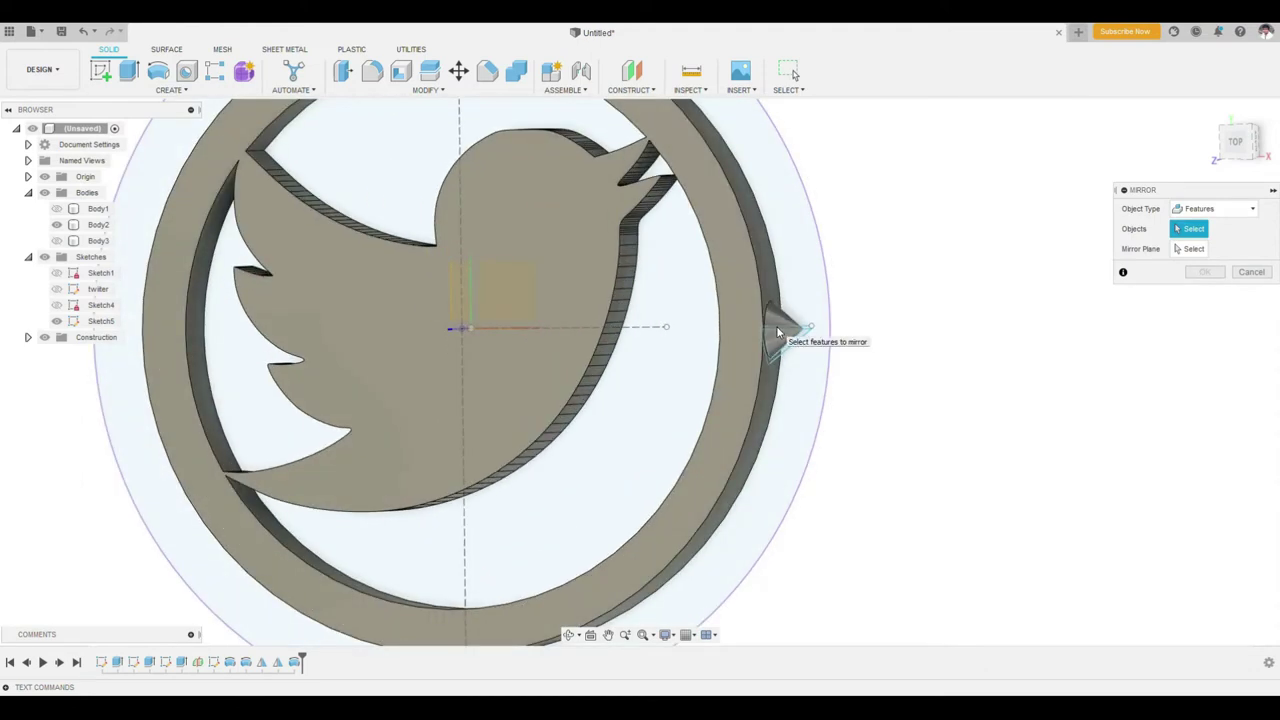
click(779, 330)
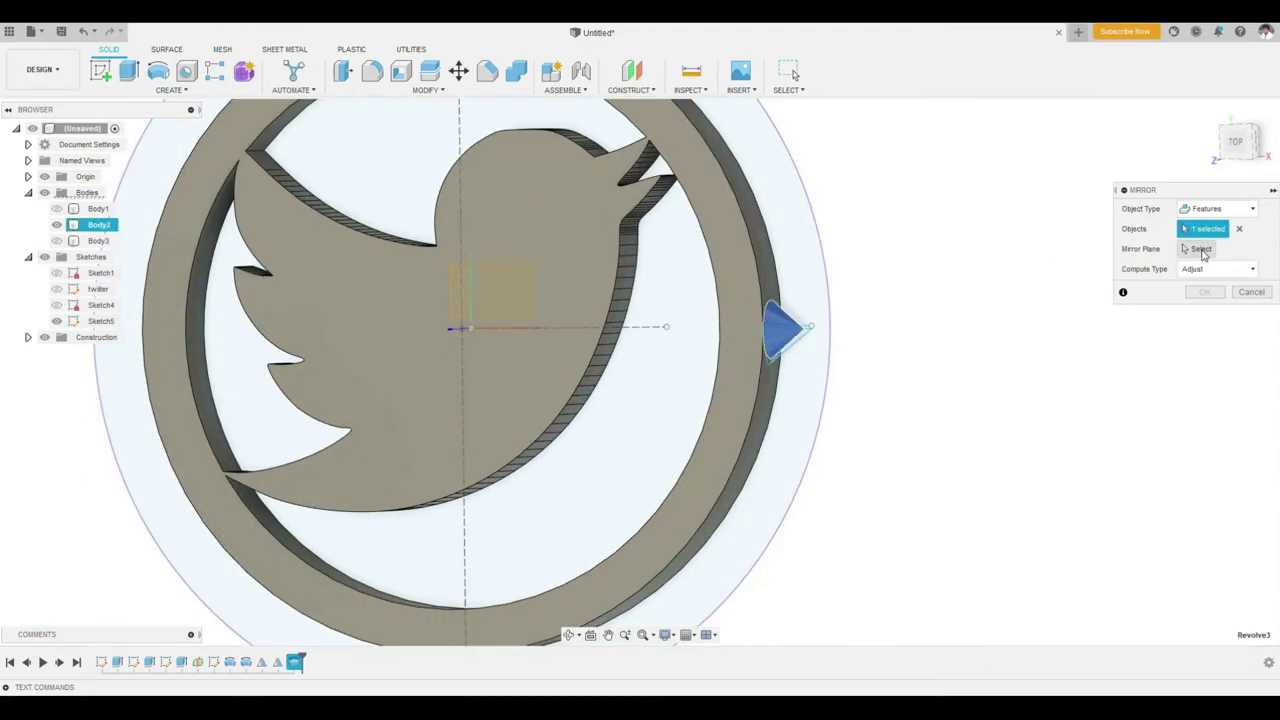
click(1201, 250)
click(453, 286)
scroll(490, 322, down, 2)
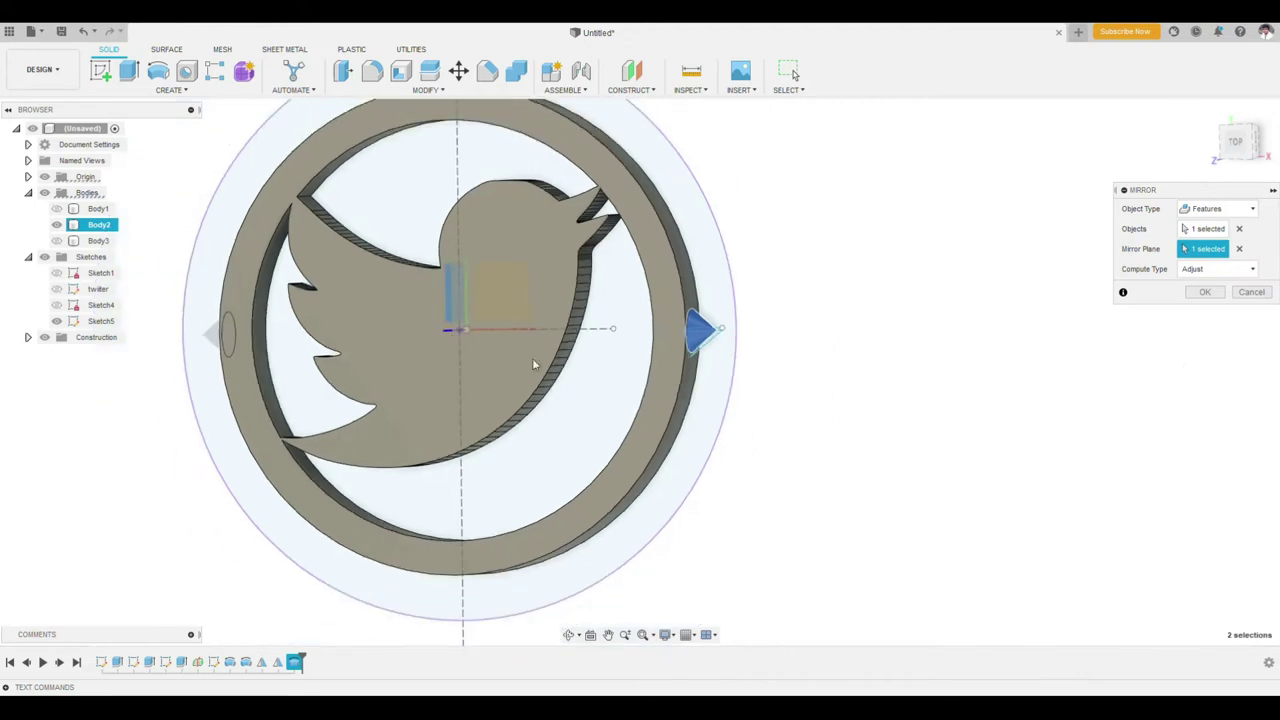
click(1205, 293)
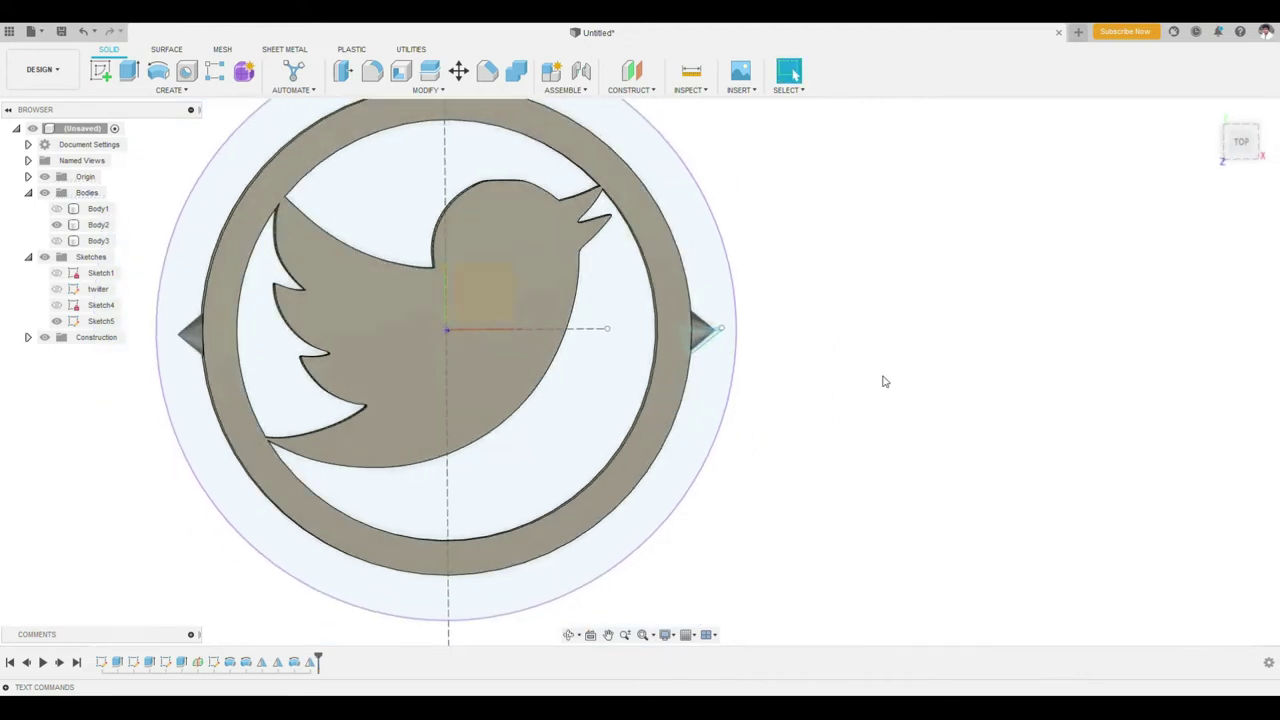
scroll(880, 380, up, 5)
- Hide the bird's ring Body2 and show the middle ring Body1
click(56, 225)
click(56, 209)
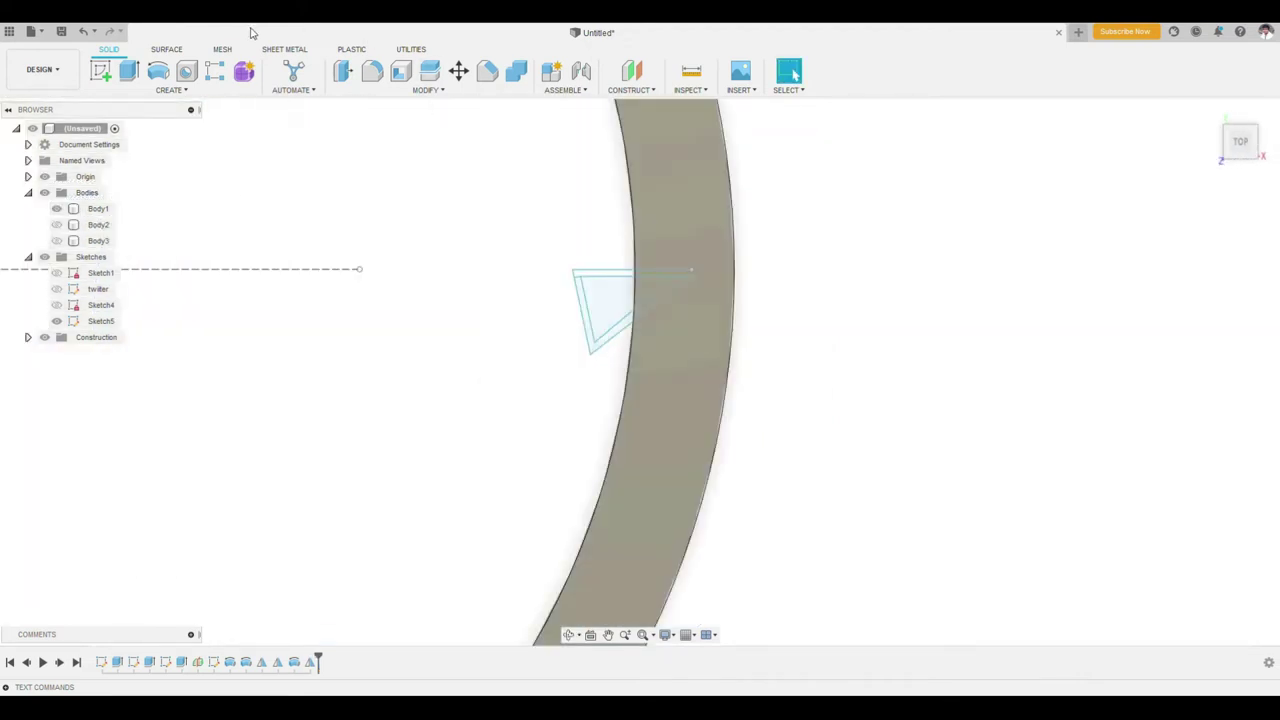
click(170, 79)
scroll(549, 329, up, 3)
- Revolve both triangle profiles around the horizontal axis to cut cone sockets into the middle ring
click(671, 343)
click(663, 306)
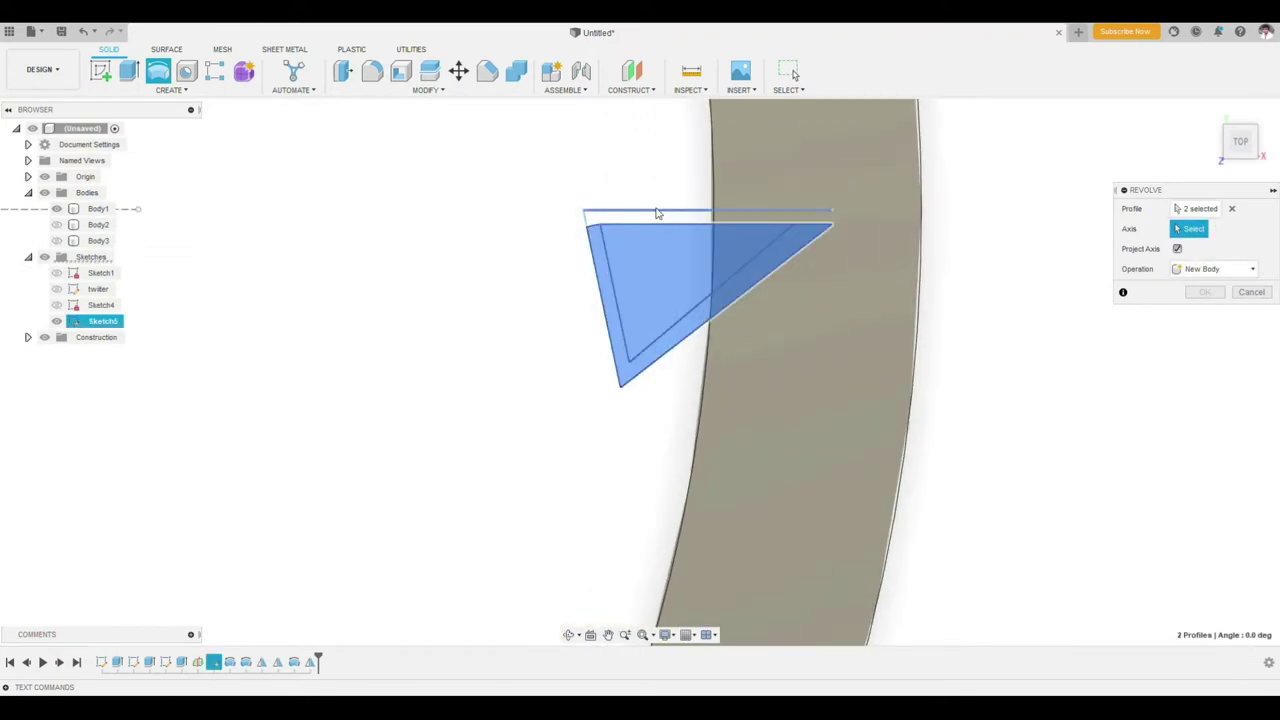
click(619, 223)
scroll(662, 377, down, 4)
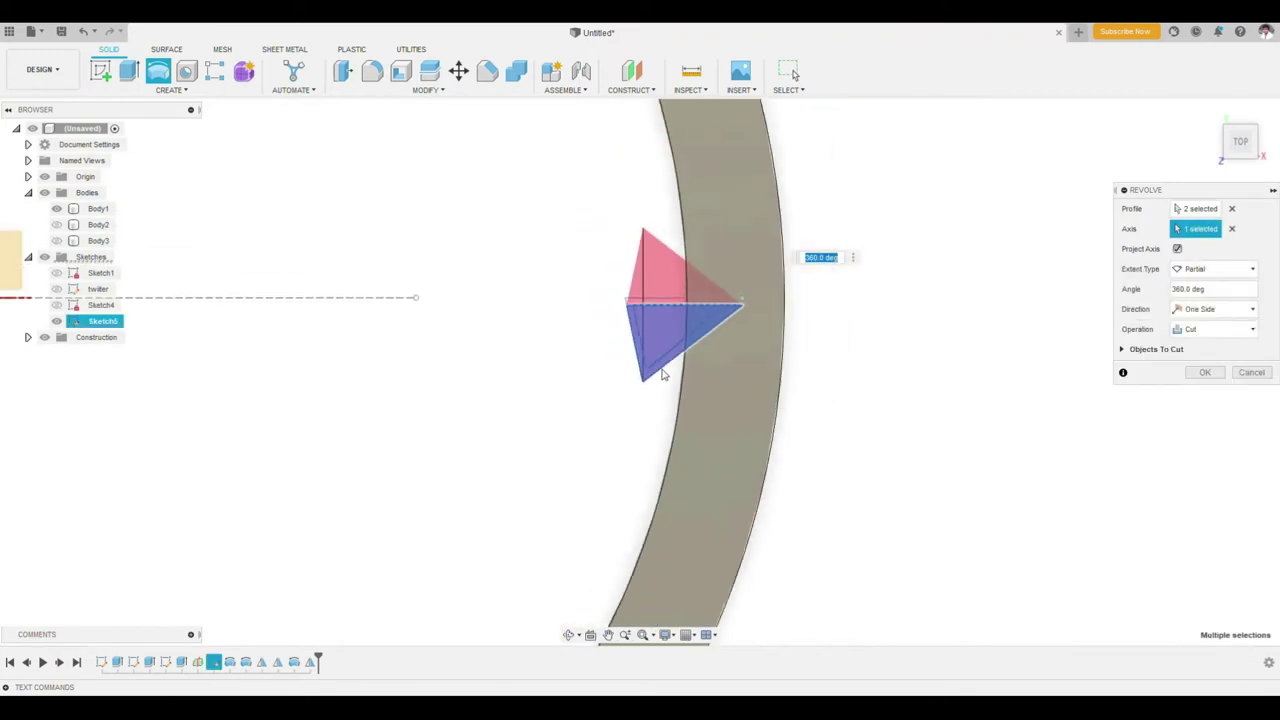
click(1250, 372)
scroll(965, 340, down, 3)
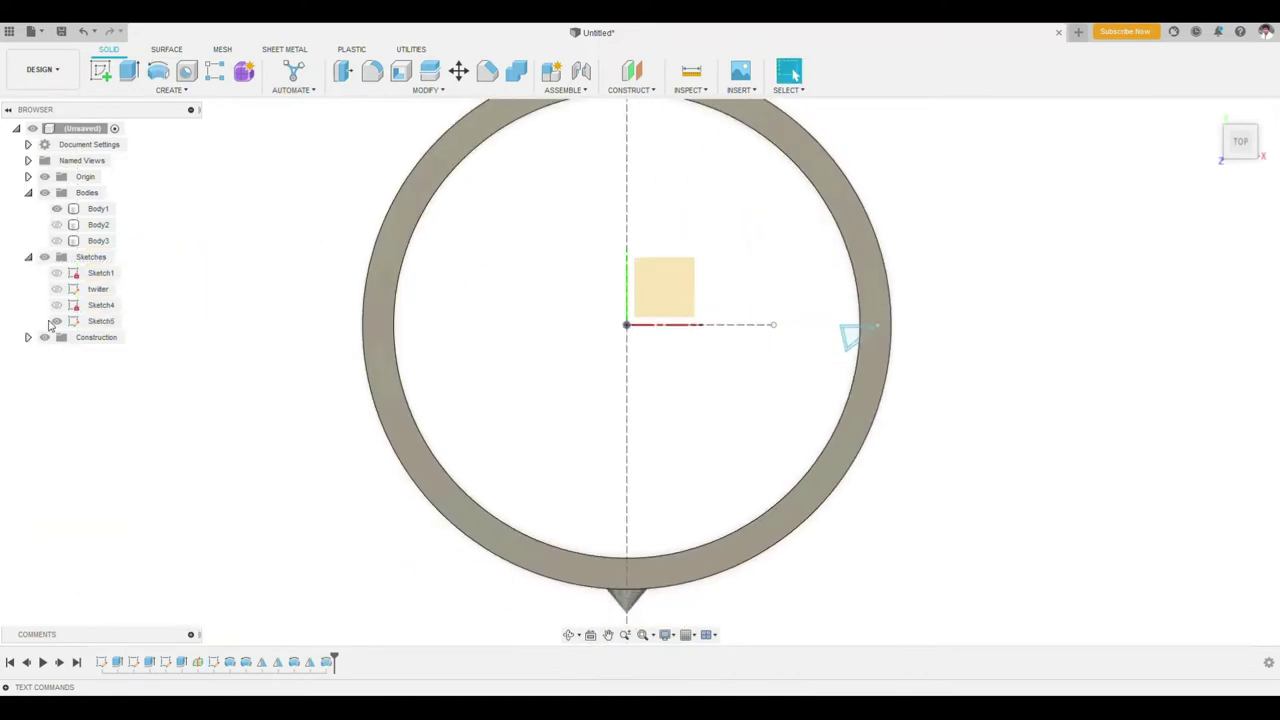
shift+middle_drag(620, 407, 646, 411)
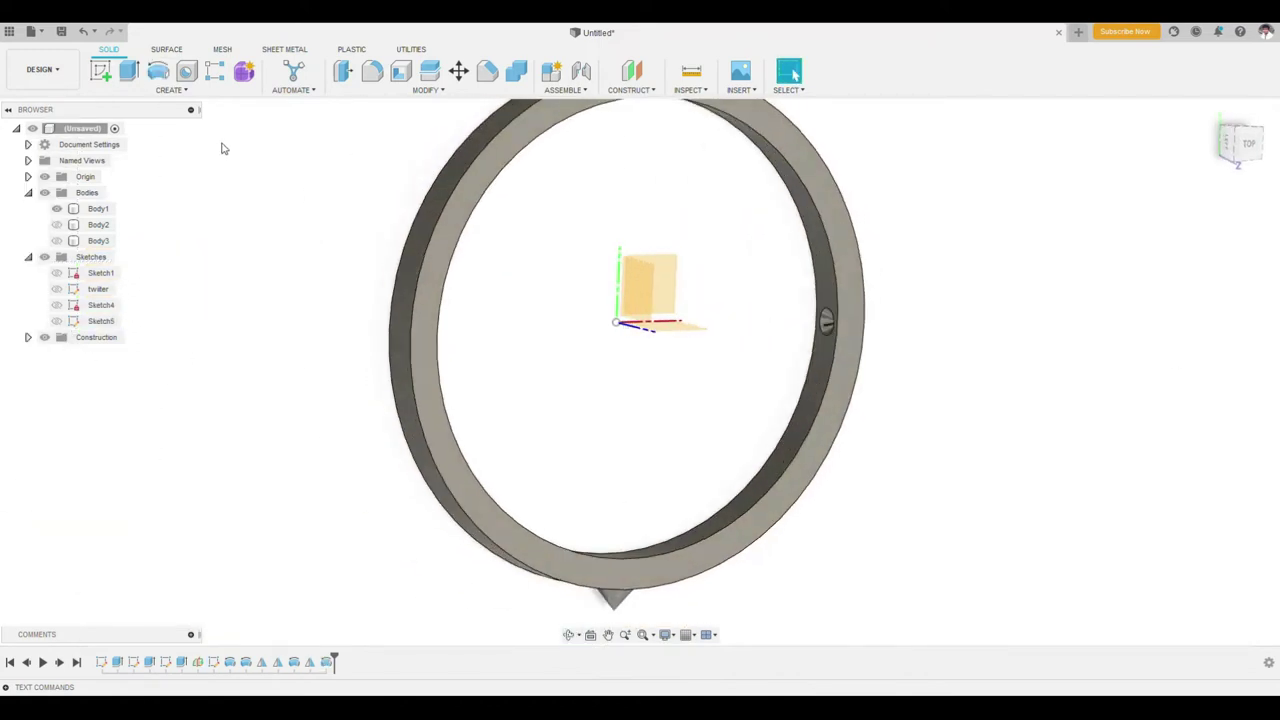
- Mirror the cone pin feature across the ring's mid plane
click(170, 90)
click(175, 402)
scroll(829, 318, up, 4)
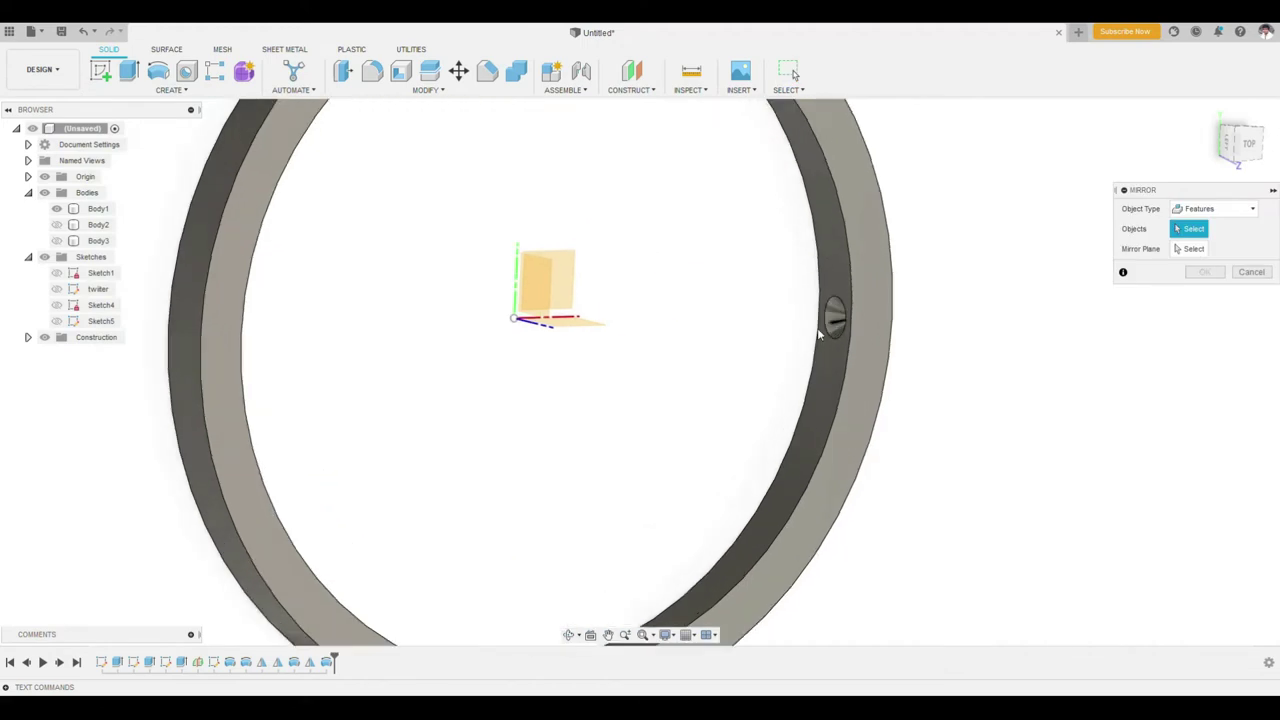
click(830, 332)
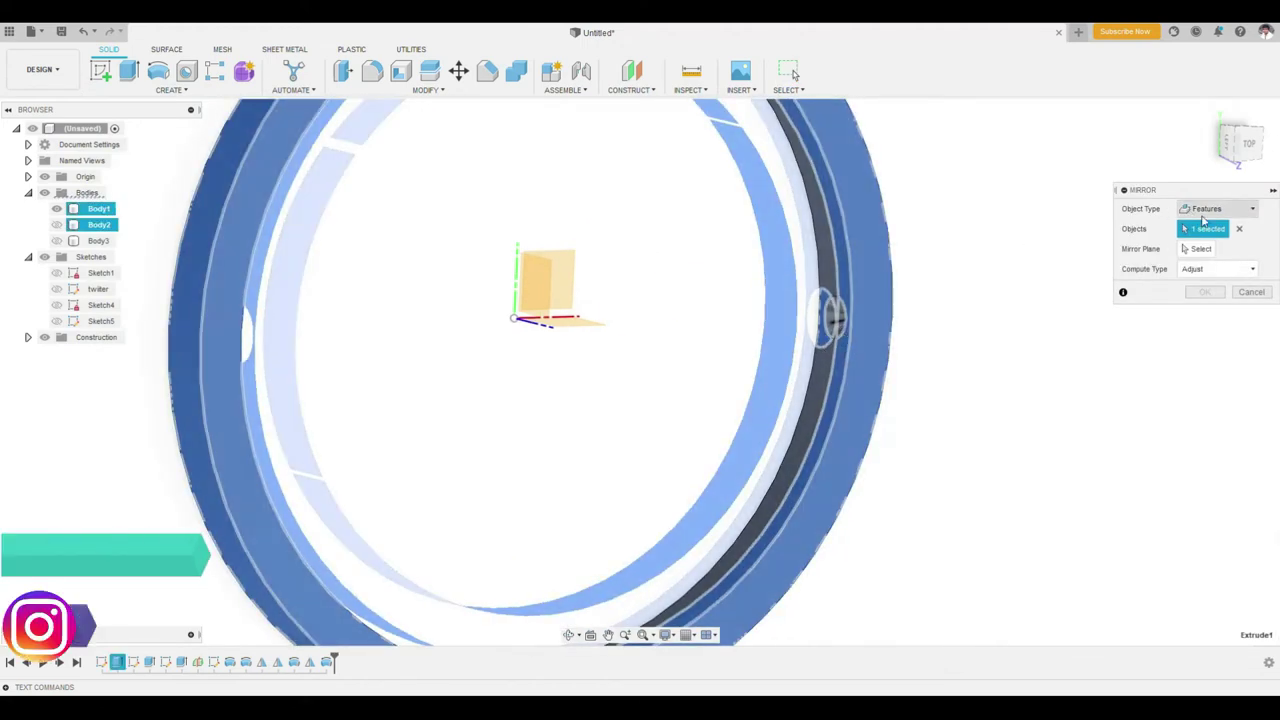
scroll(834, 319, up, 3)
click(834, 319)
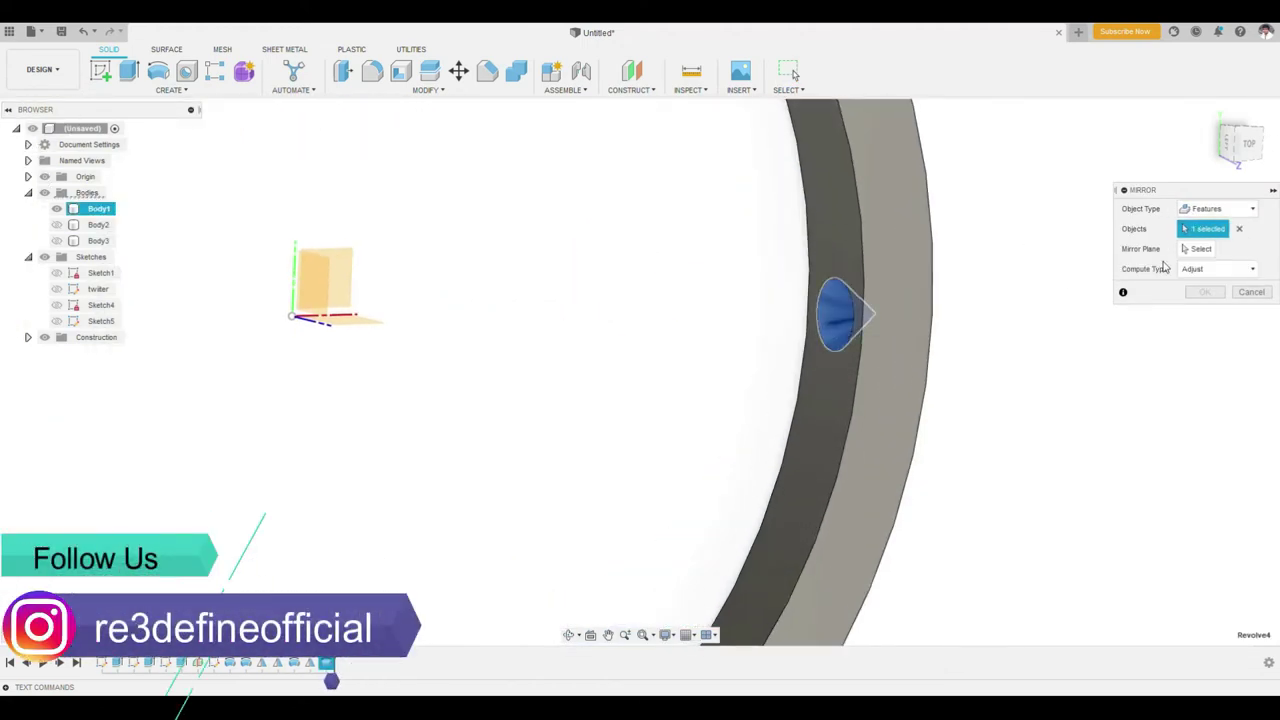
scroll(337, 277, down, 4)
scroll(350, 295, down, 3)
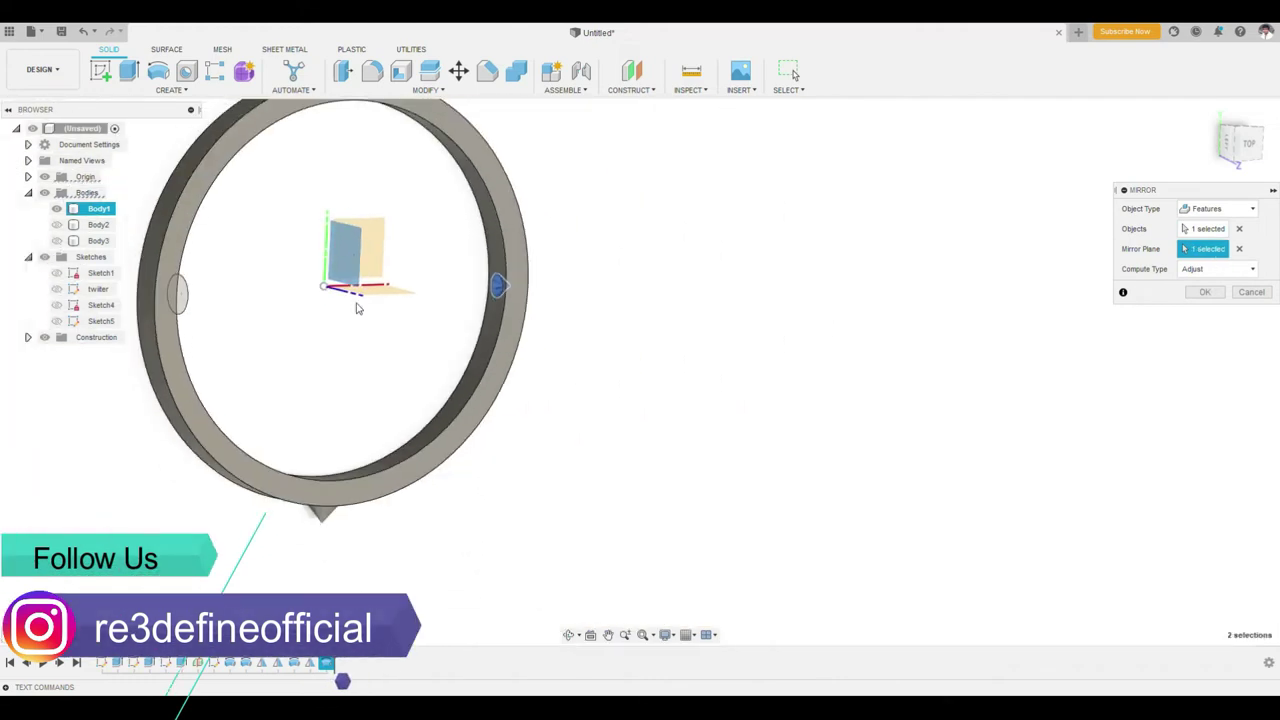
click(1203, 292)
scroll(637, 371, down, 2)
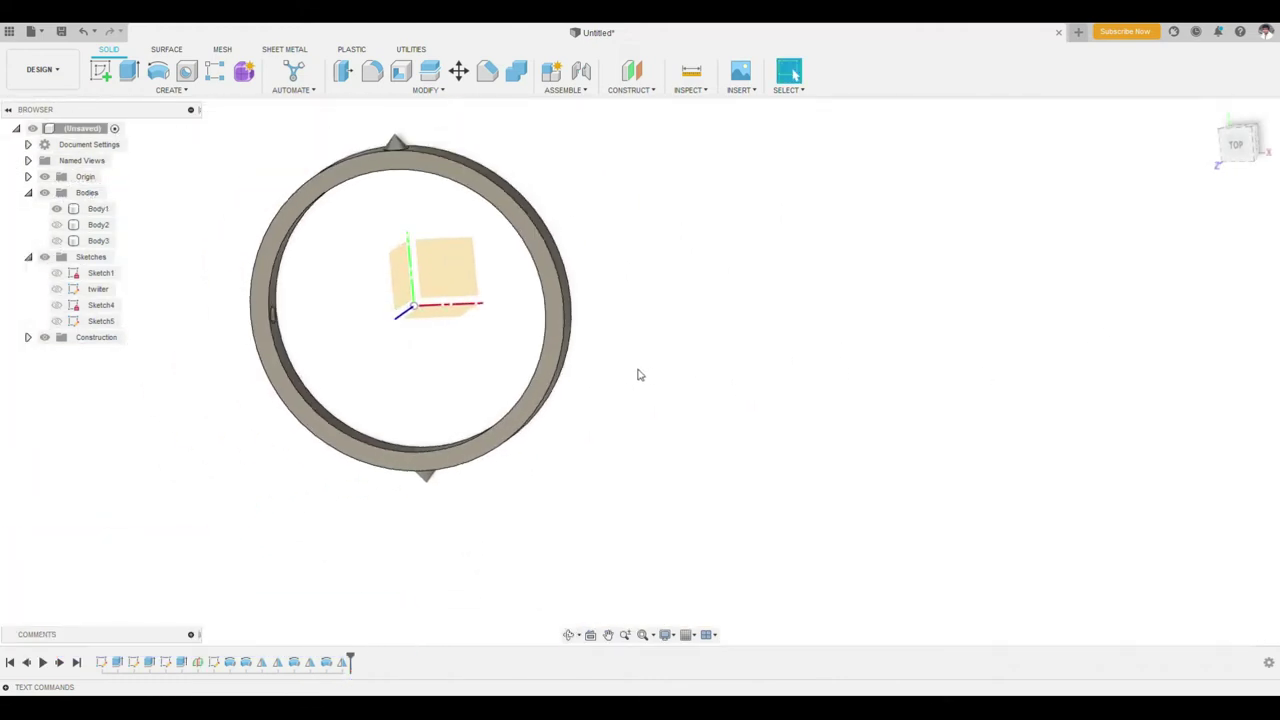
- Hide the Origin planes and axes and show the bird body again
mouse_move(637, 371)
middle_down()
mouse_move(711, 400)
mouse_move(708, 334)
mouse_move(729, 379)
mouse_move(769, 386)
mouse_move(720, 383)
middle_up()
click(45, 177)
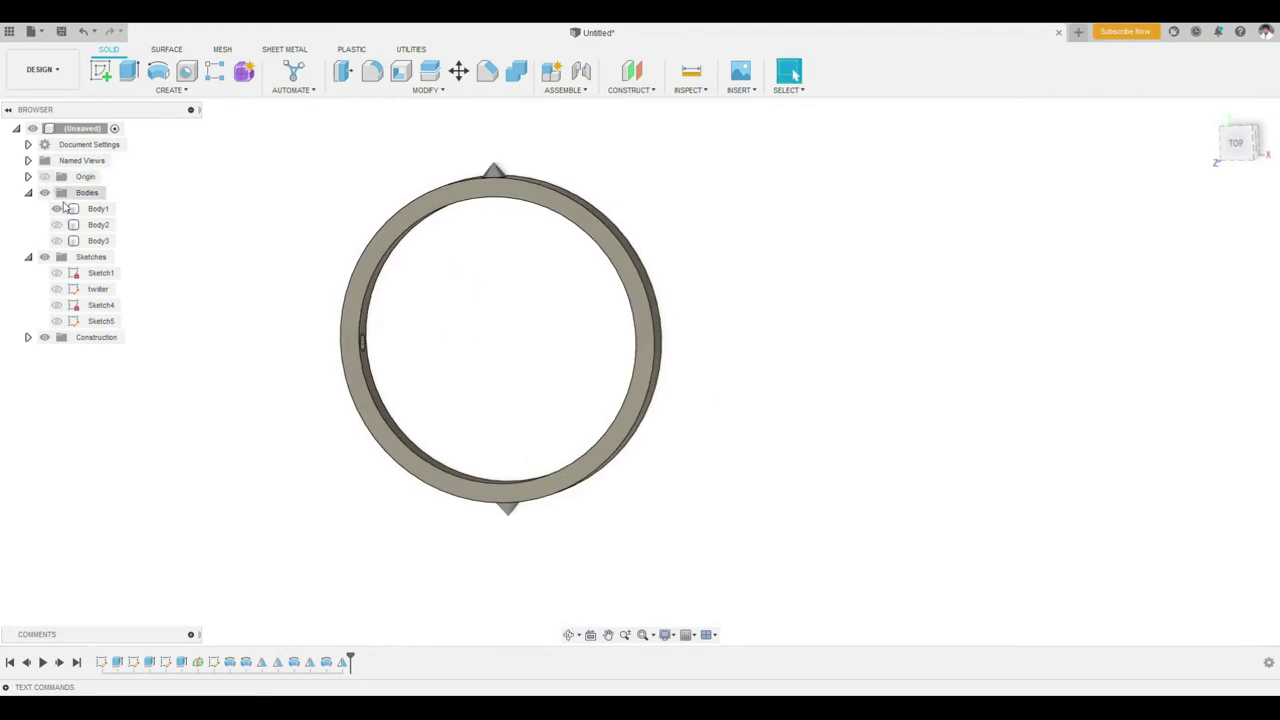
click(57, 224)
- Show the last ring body and sketch a centered rectangle on the top pin with a small arc above
click(57, 240)
mouse_move(214, 317)
shift+middle_down()
mouse_move(633, 337)
mouse_move(638, 362)
mouse_move(500, 178)
shift+middle_up()
click(500, 178)
key(r)
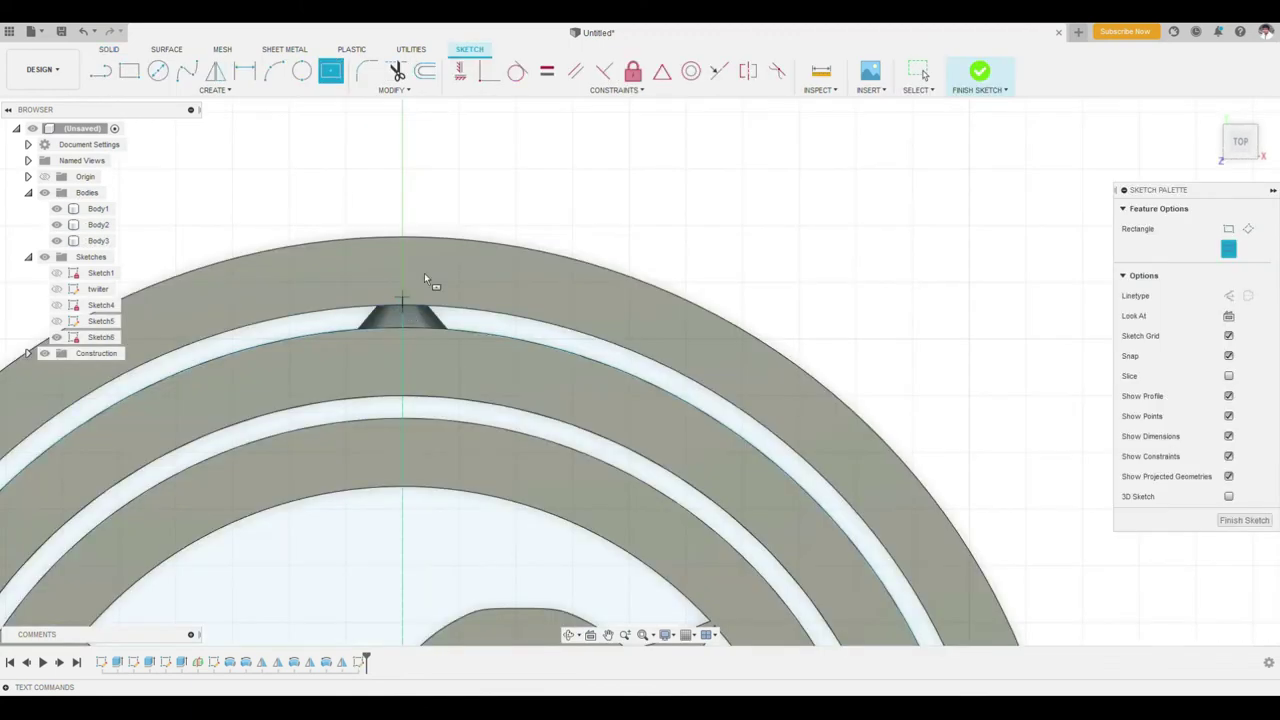
click(402, 303)
click(464, 239)
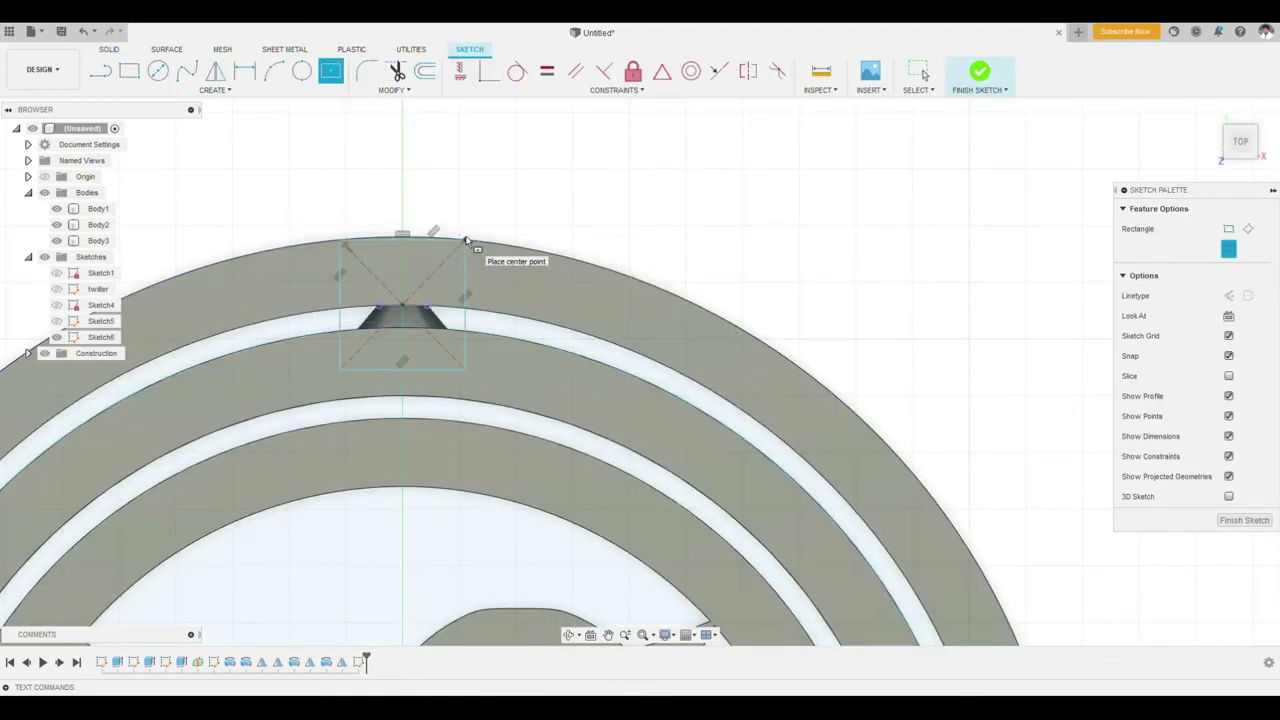
key(Escape)
click(270, 75)
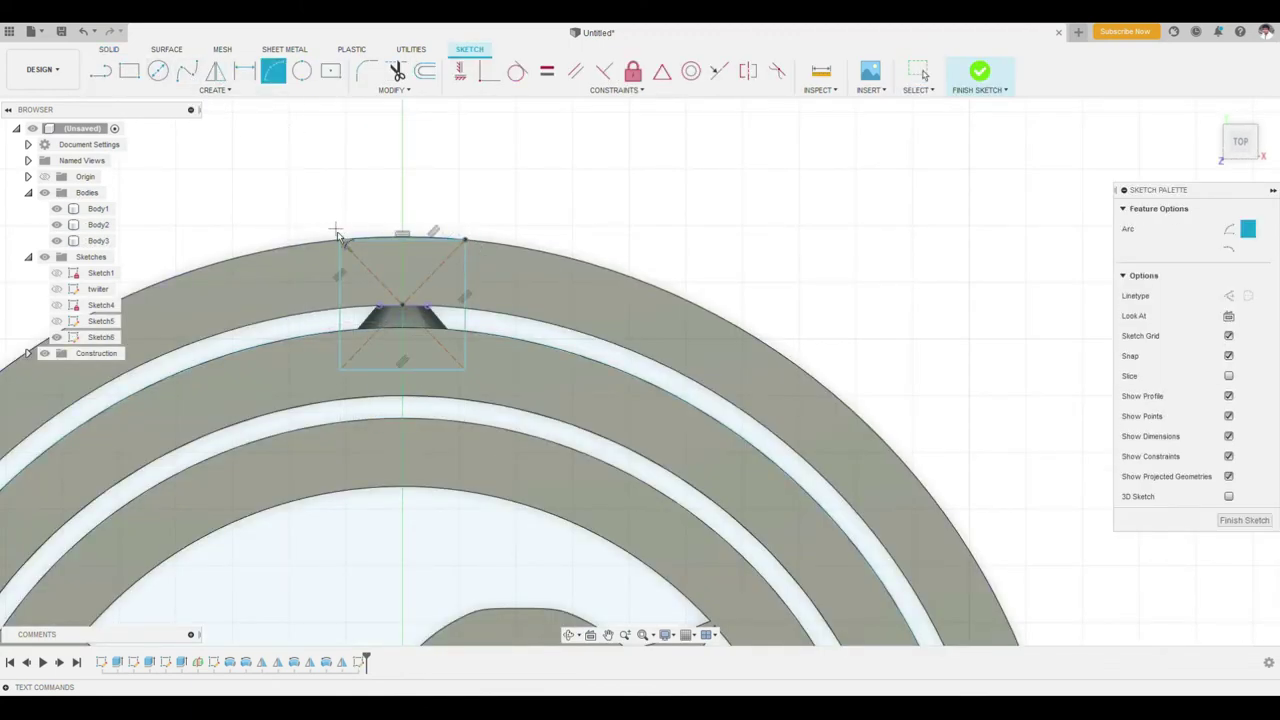
click(403, 193)
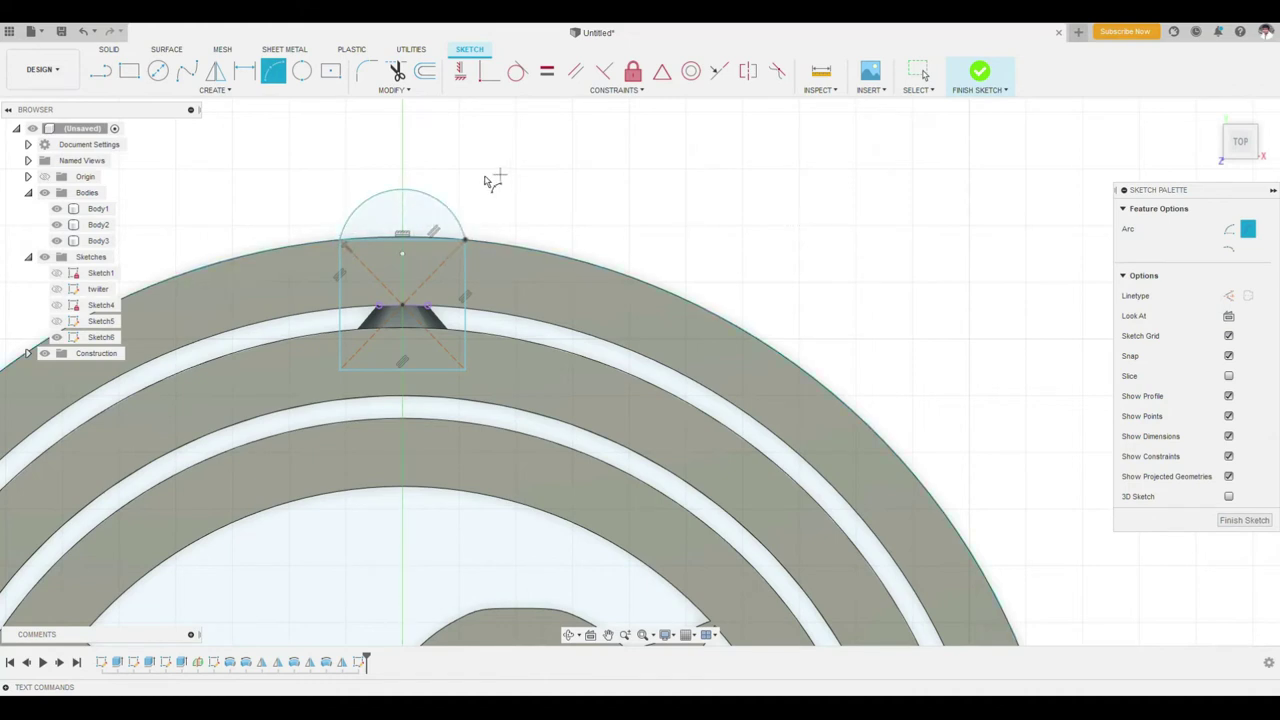
- Add a wider centered rectangle and outer 3-point arc, finish the sketch and pick the loop profile
key(r)
click(402, 304)
click(523, 245)
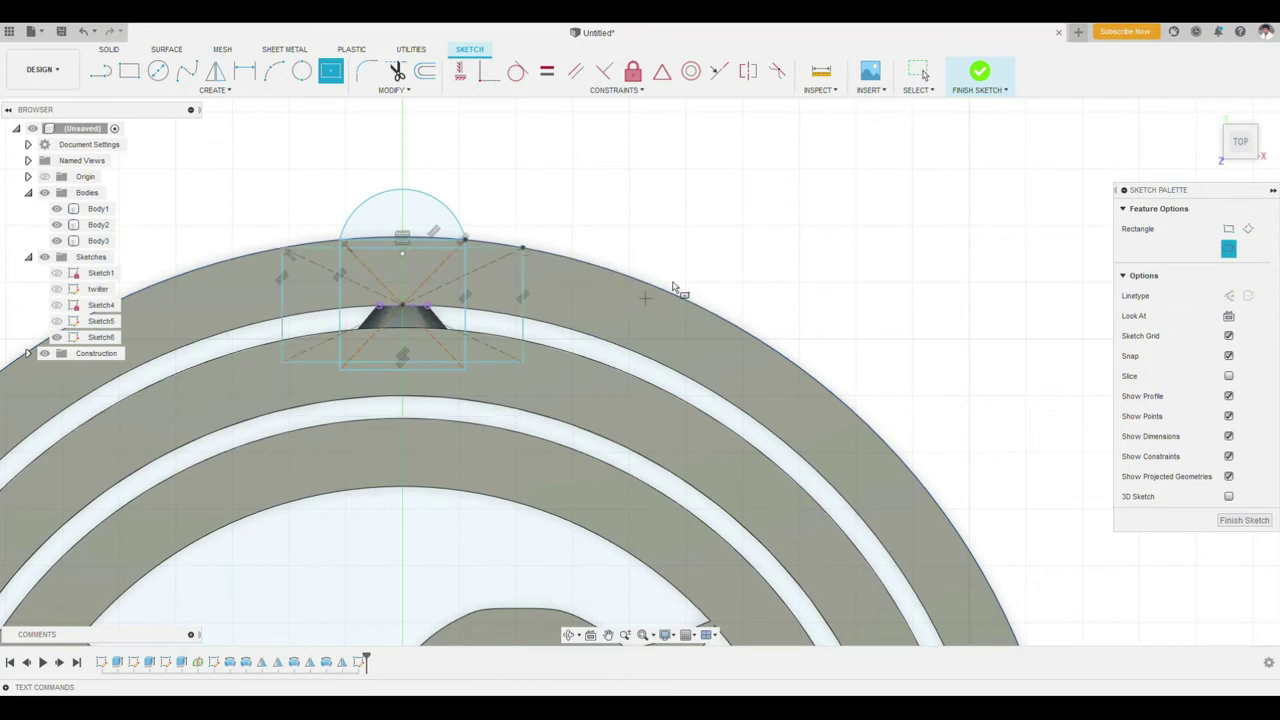
key(Escape)
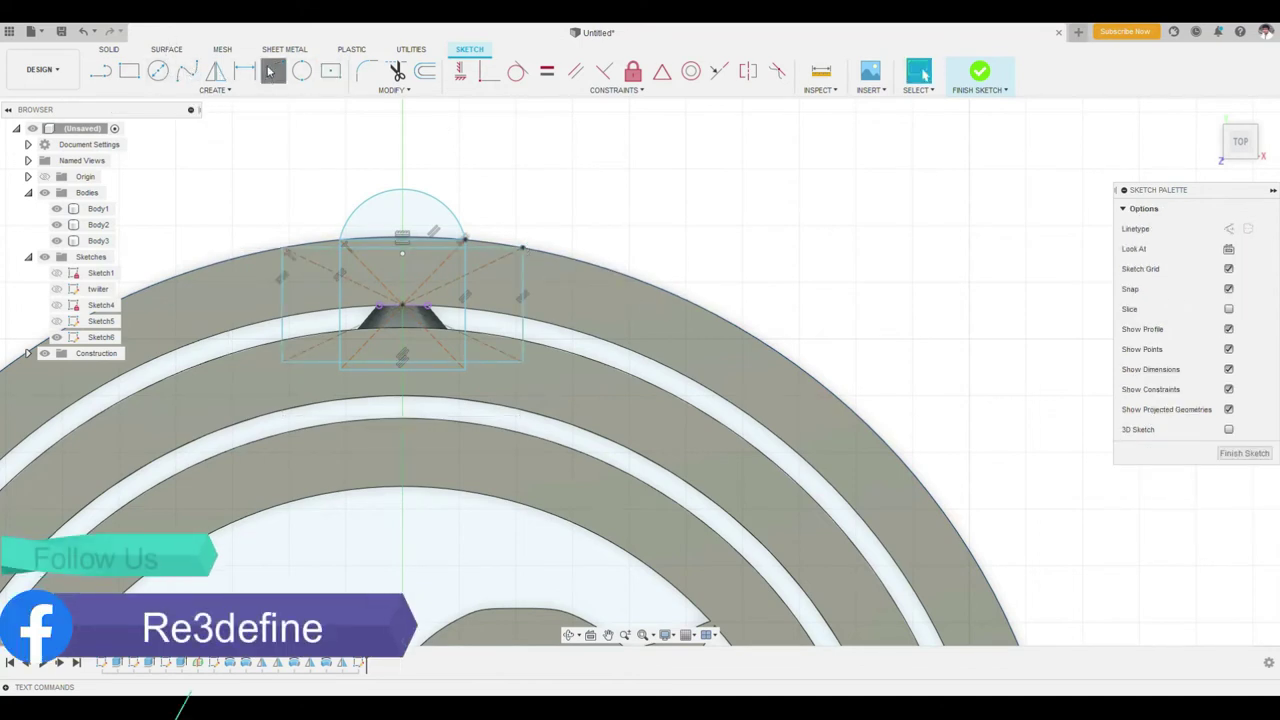
click(273, 70)
click(283, 245)
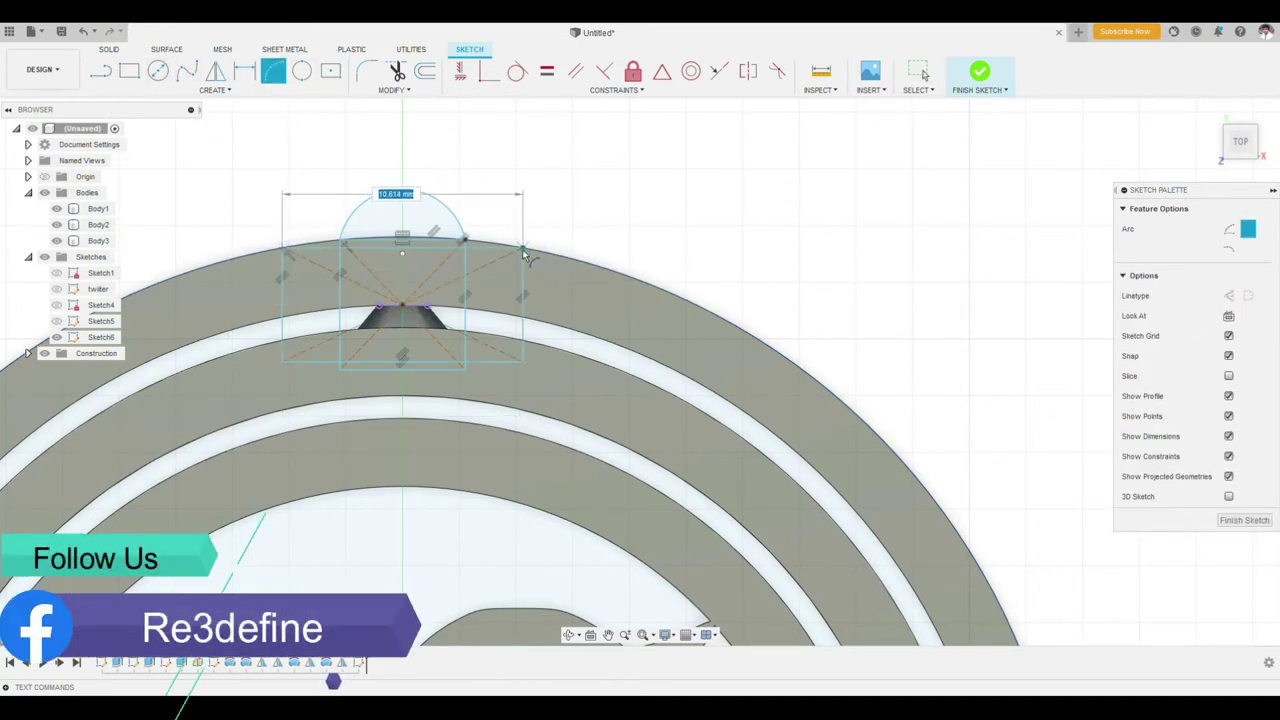
click(523, 248)
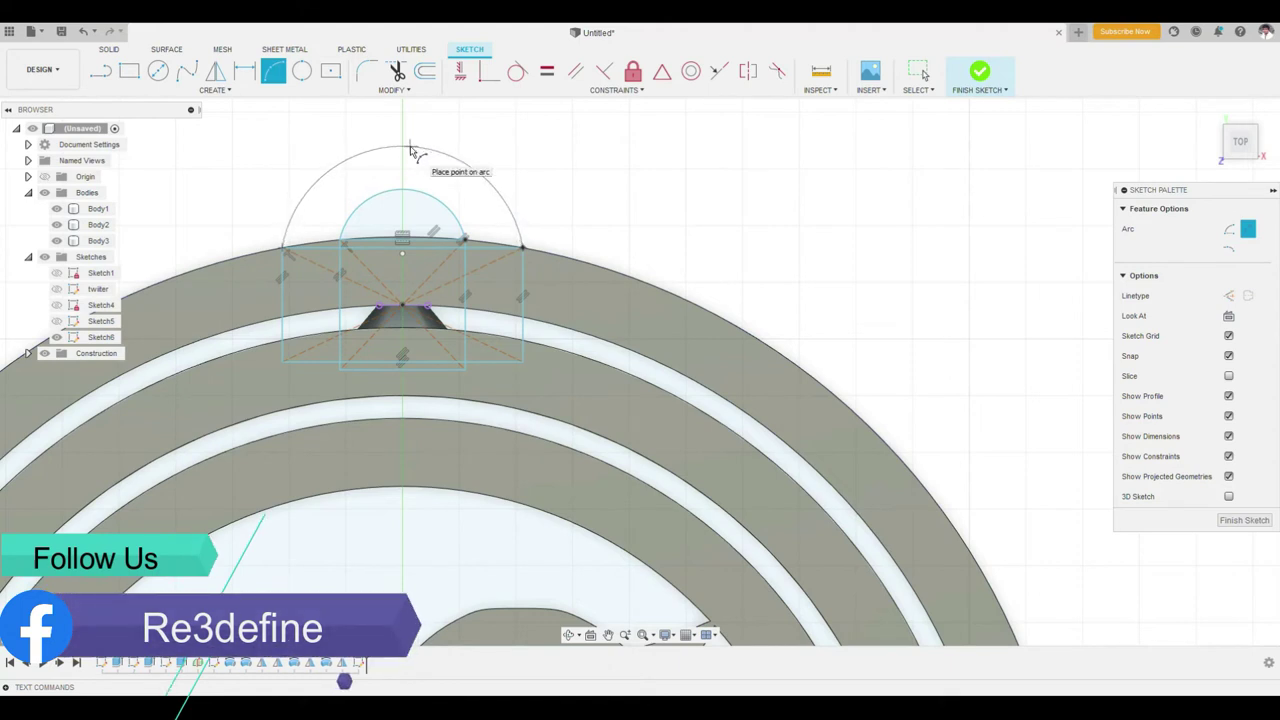
click(410, 150)
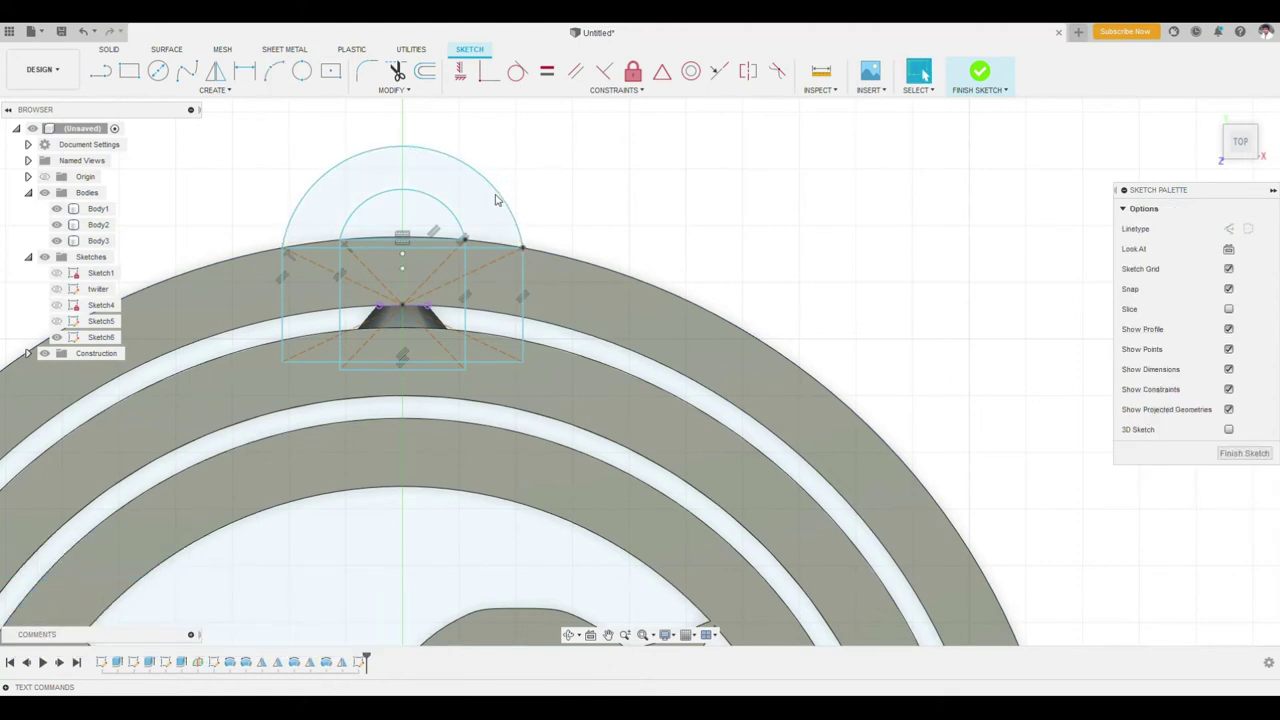
click(980, 72)
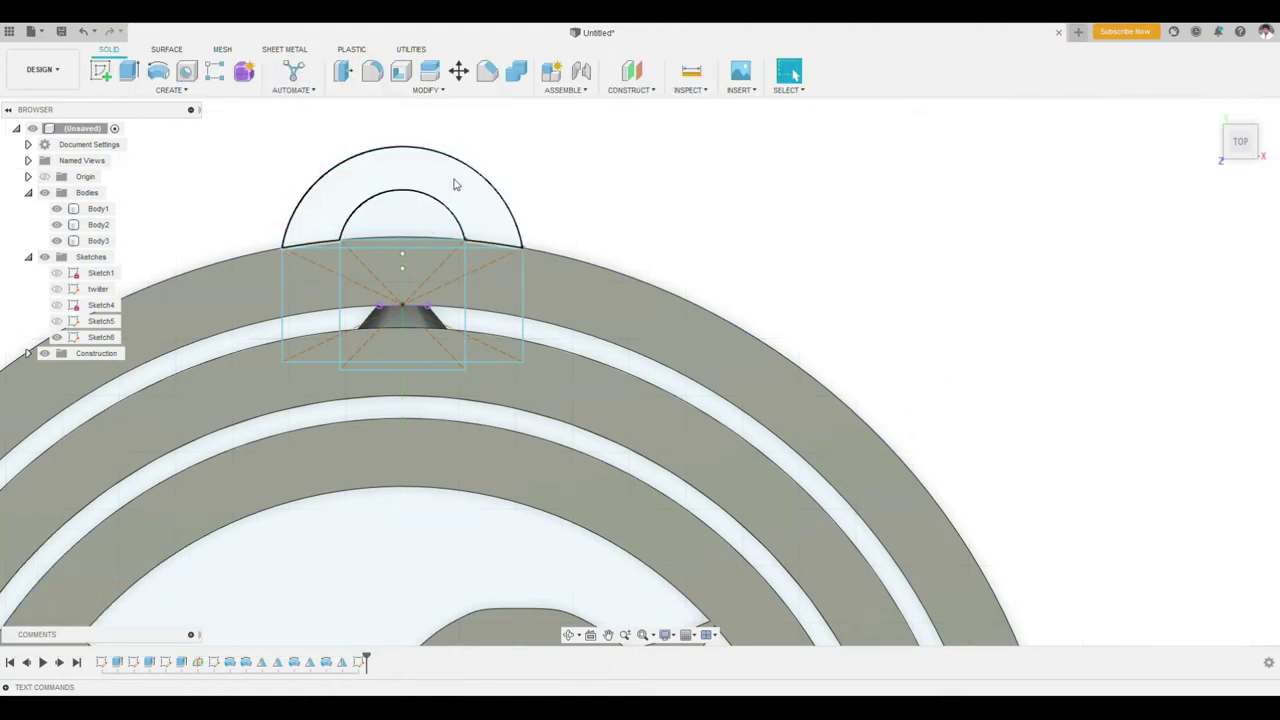
click(458, 183)
- Extrude the loop profile 4 mm into the outer ring, joining it to the ring
click(124, 84)
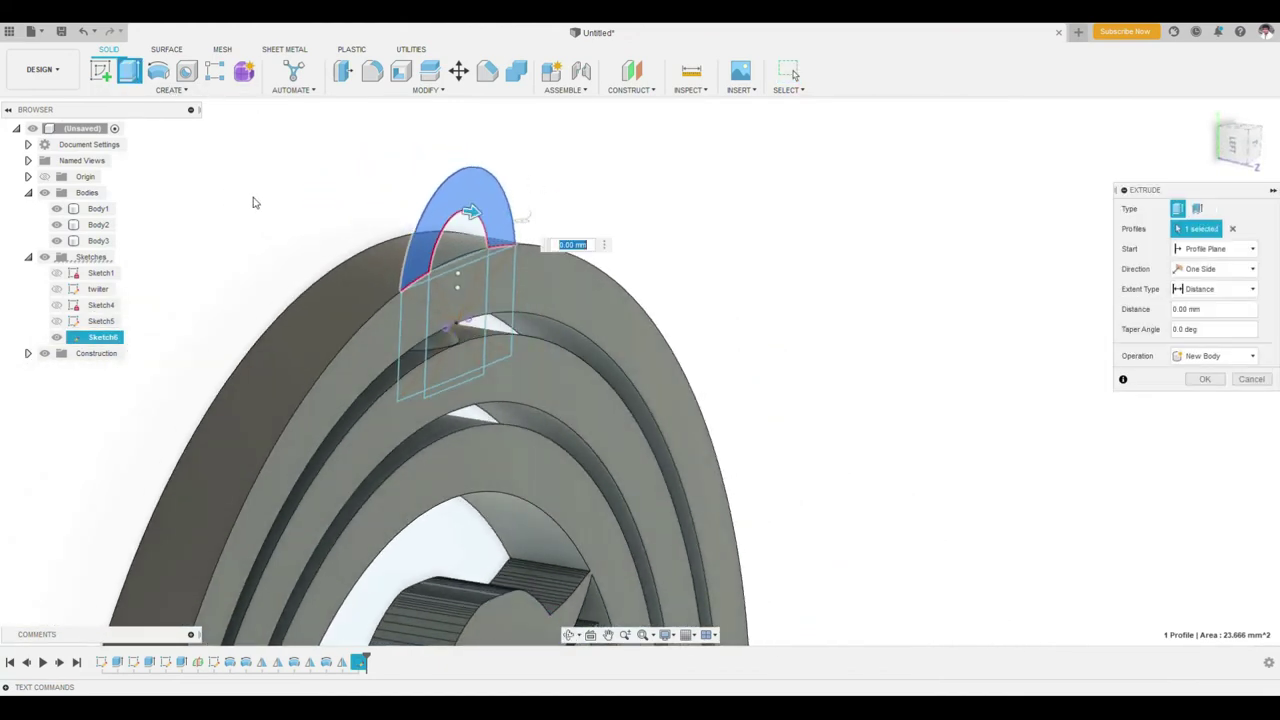
shift+middle_drag(251, 200, 428, 194)
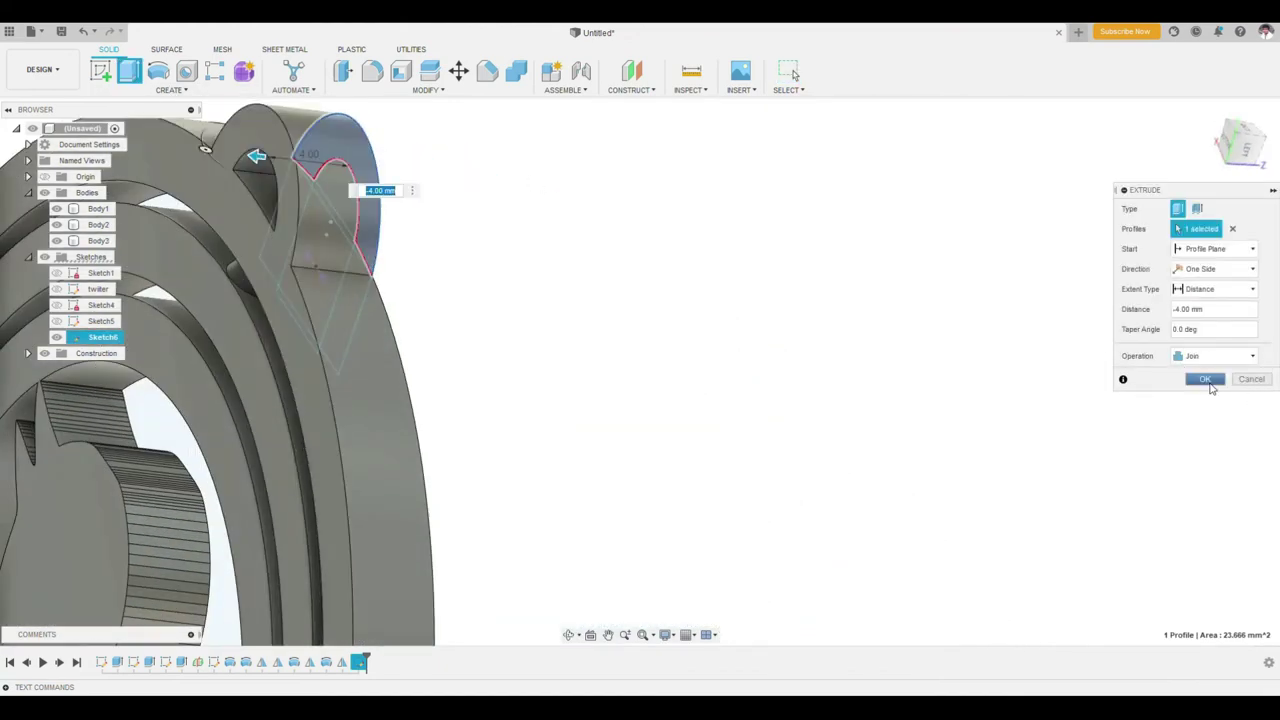
click(1206, 381)
mouse_move(634, 277)
shift+middle_down()
mouse_move(492, 252)
mouse_move(470, 200)
shift+middle_up()
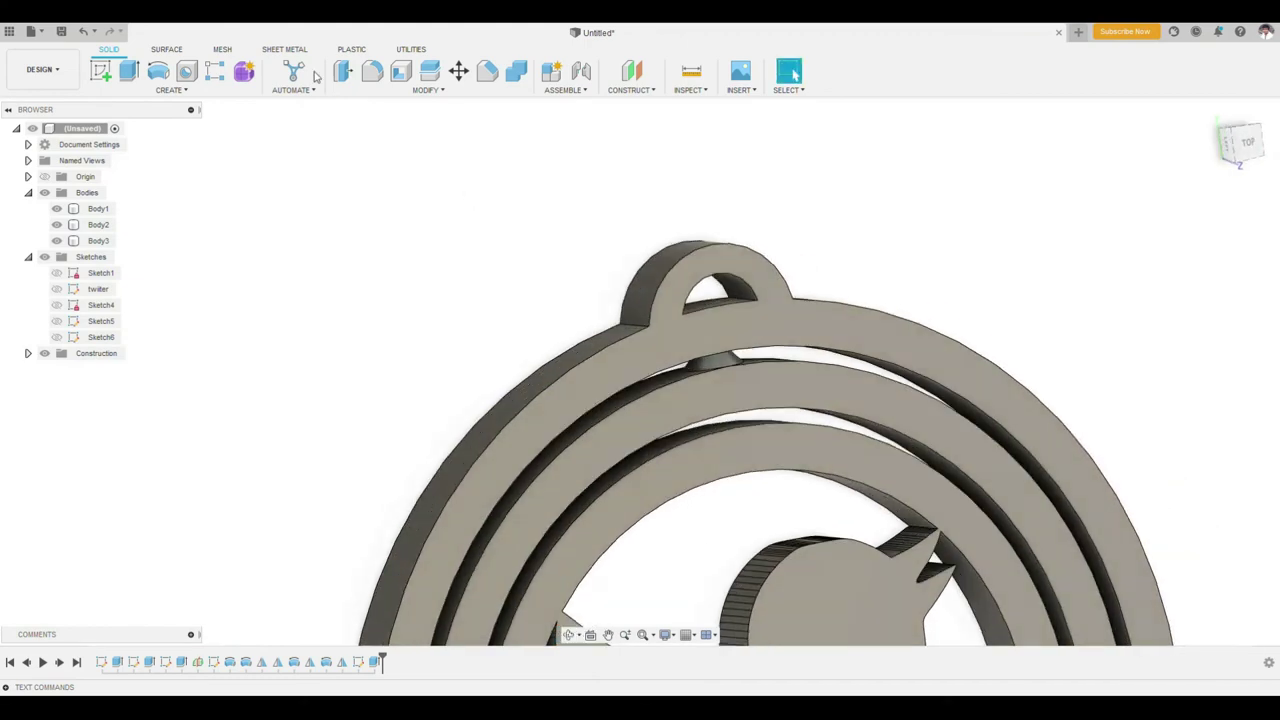
- Fillet the two edges where the loop meets the ring with 2.25 mm rounds
click(371, 72)
mouse_move(700, 350)
shift+middle_down()
mouse_move(650, 330)
mouse_move(686, 277)
shift+middle_up()
click(660, 320)
click(852, 306)
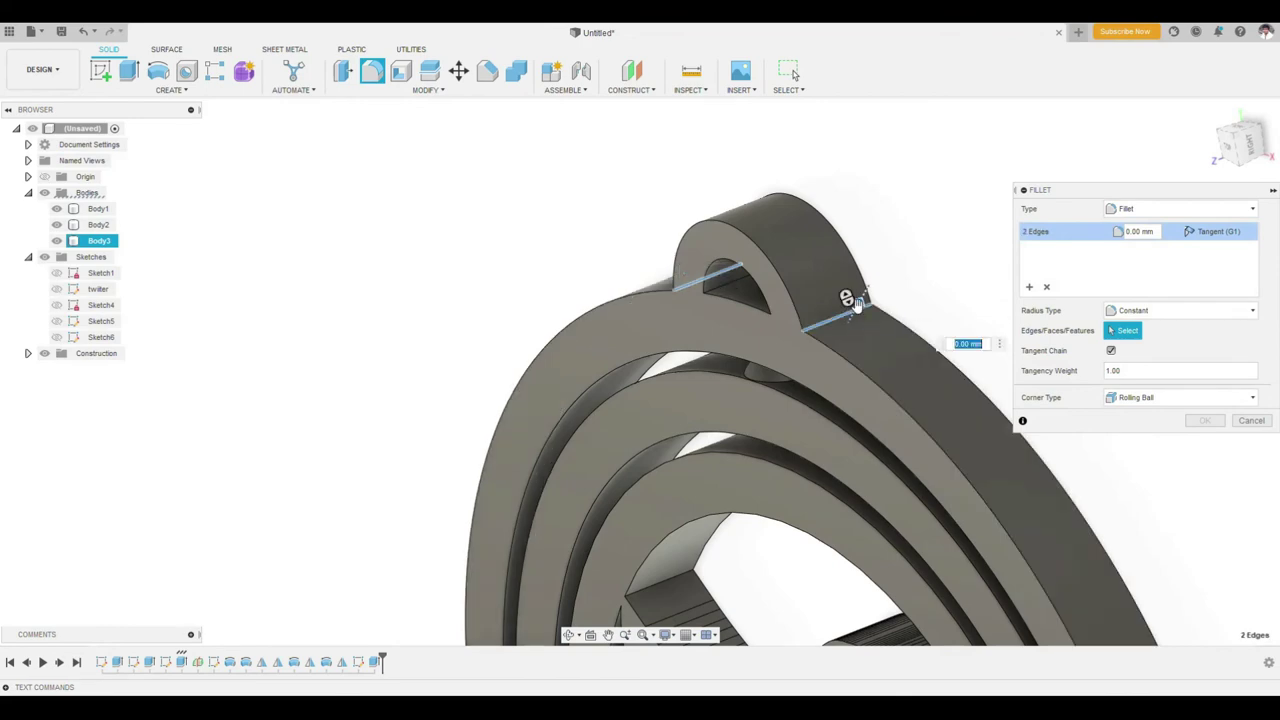
shift+middle_drag(895, 272, 995, 308)
click(1205, 420)
scroll(1000, 350, down, 5)
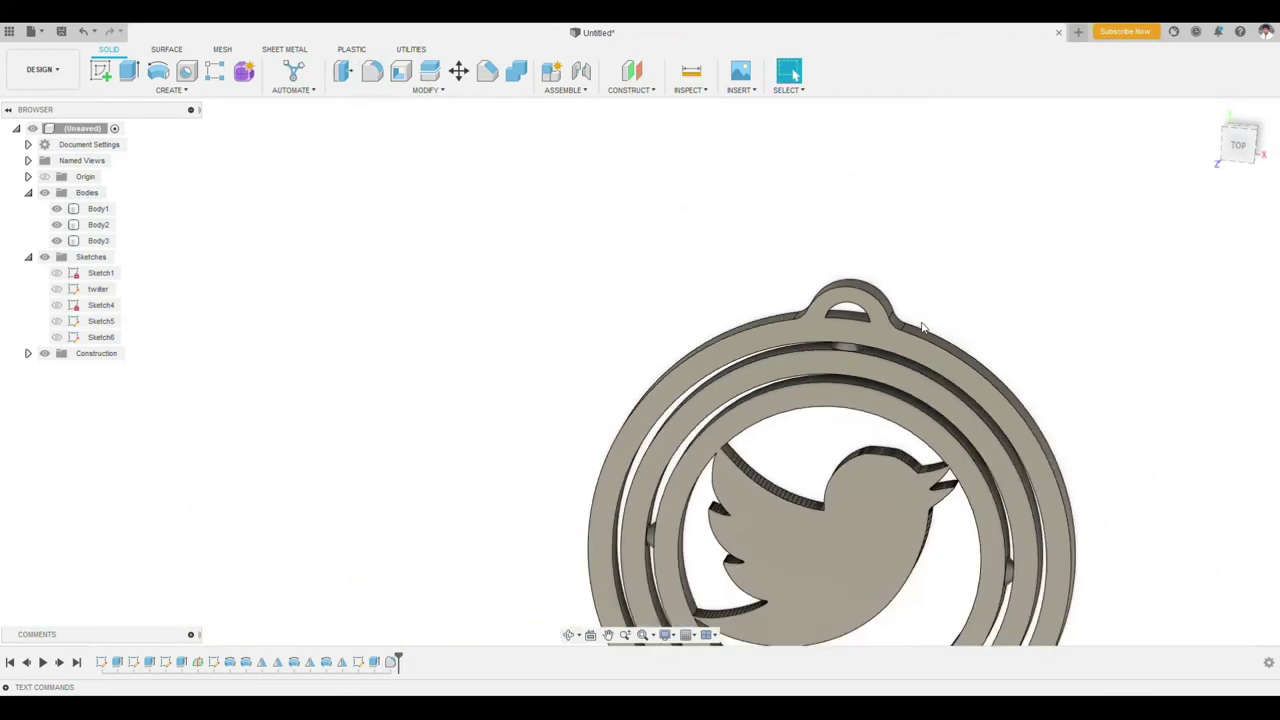
mouse_move(850, 273)
shift+middle_down()
mouse_move(887, 237)
mouse_move(877, 194)
mouse_move(903, 214)
mouse_move(889, 229)
mouse_move(857, 226)
mouse_move(898, 224)
mouse_move(880, 220)
shift+middle_up()
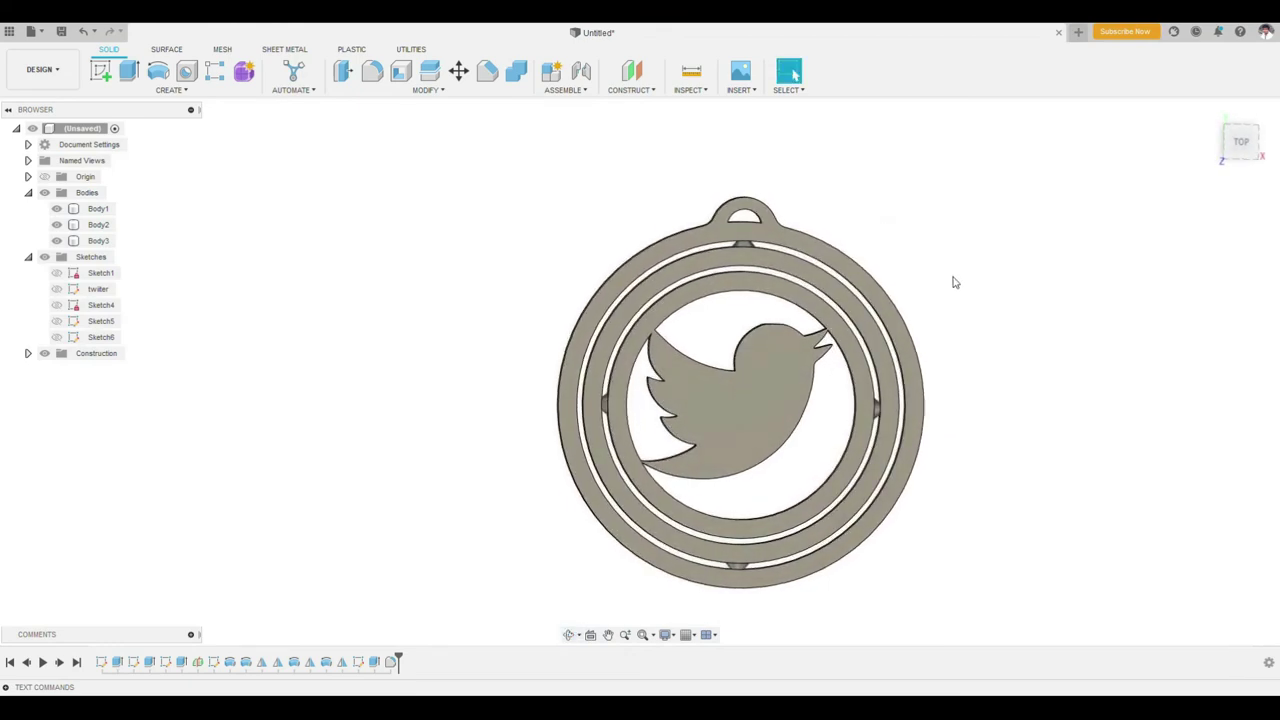
mouse_move(954, 280)
shift+middle_down()
mouse_move(840, 229)
mouse_move(985, 277)
shift+middle_up()
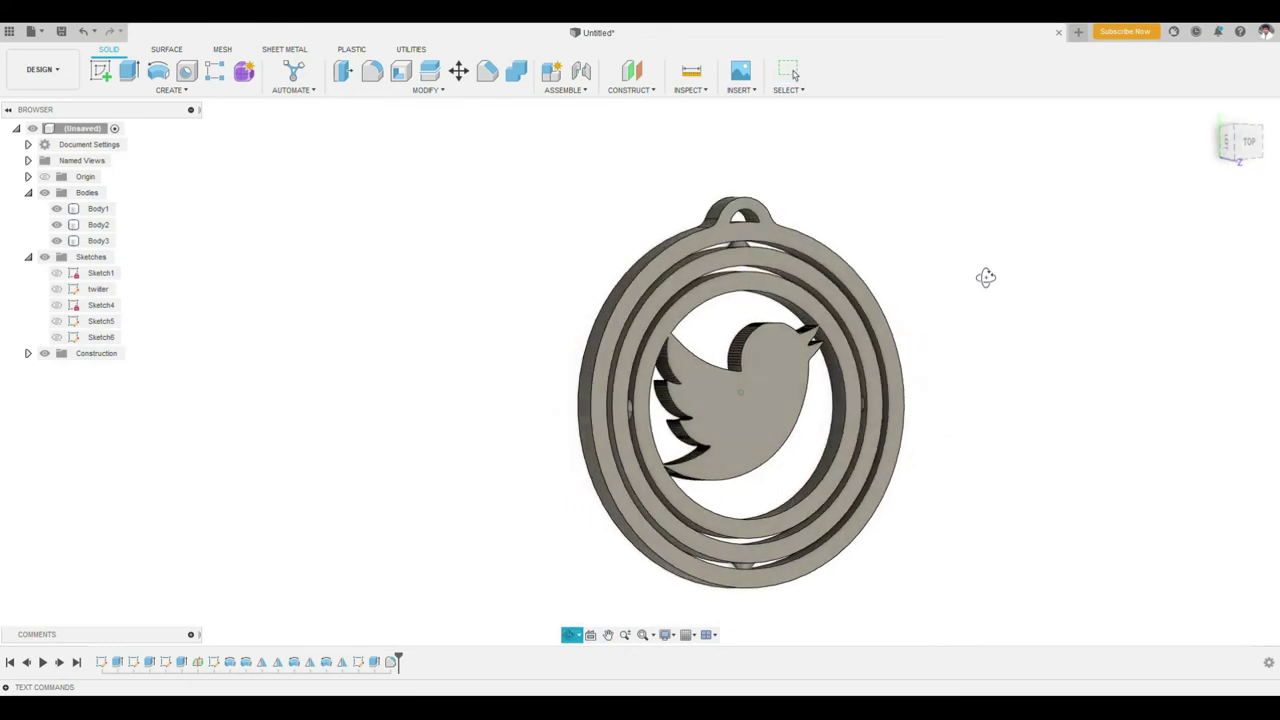
- Save the root component as a binary STL mesh, Spinning Keychain.stl, in Downloads
click(82, 128)
right_click(80, 128)
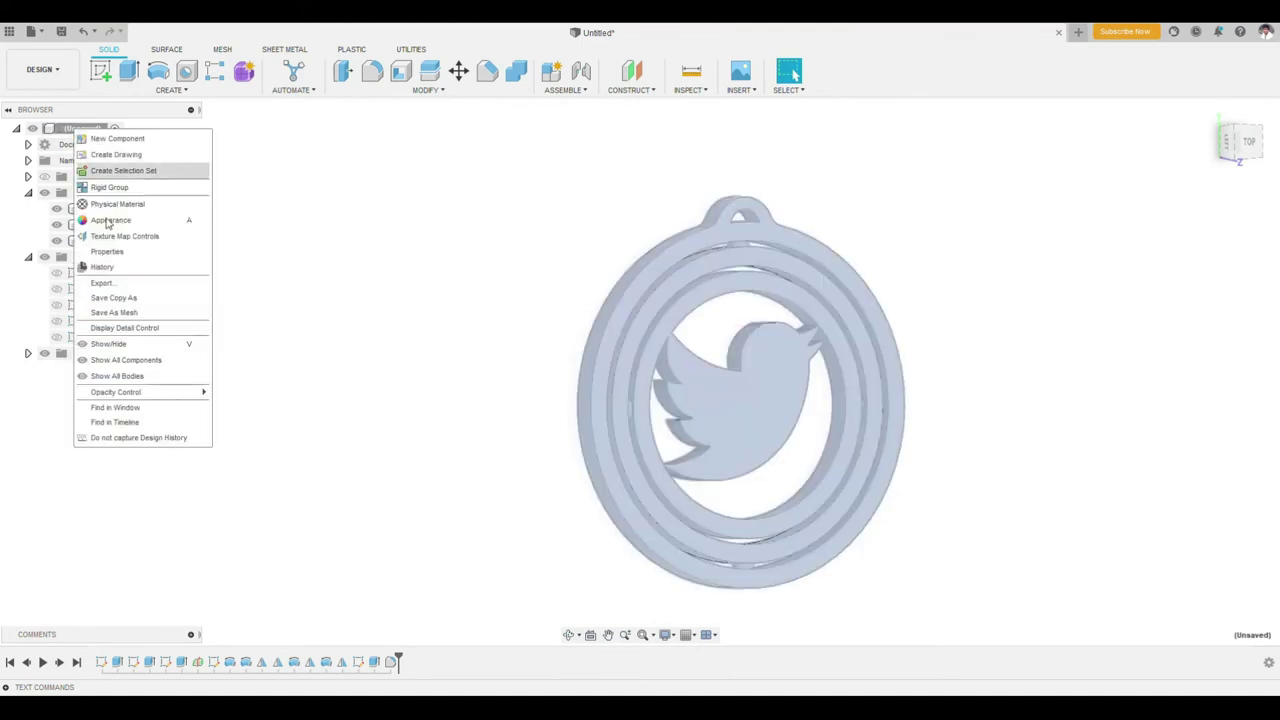
click(120, 311)
drag(1127, 190, 1097, 189)
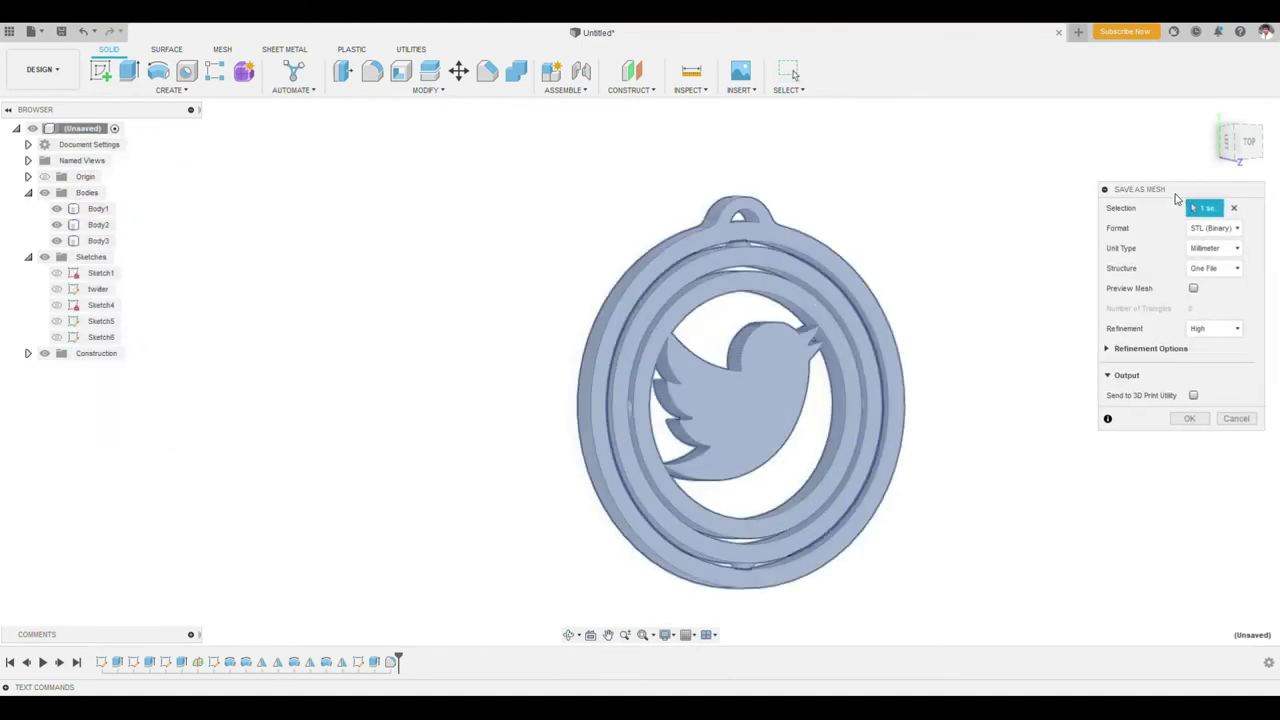
click(1174, 419)
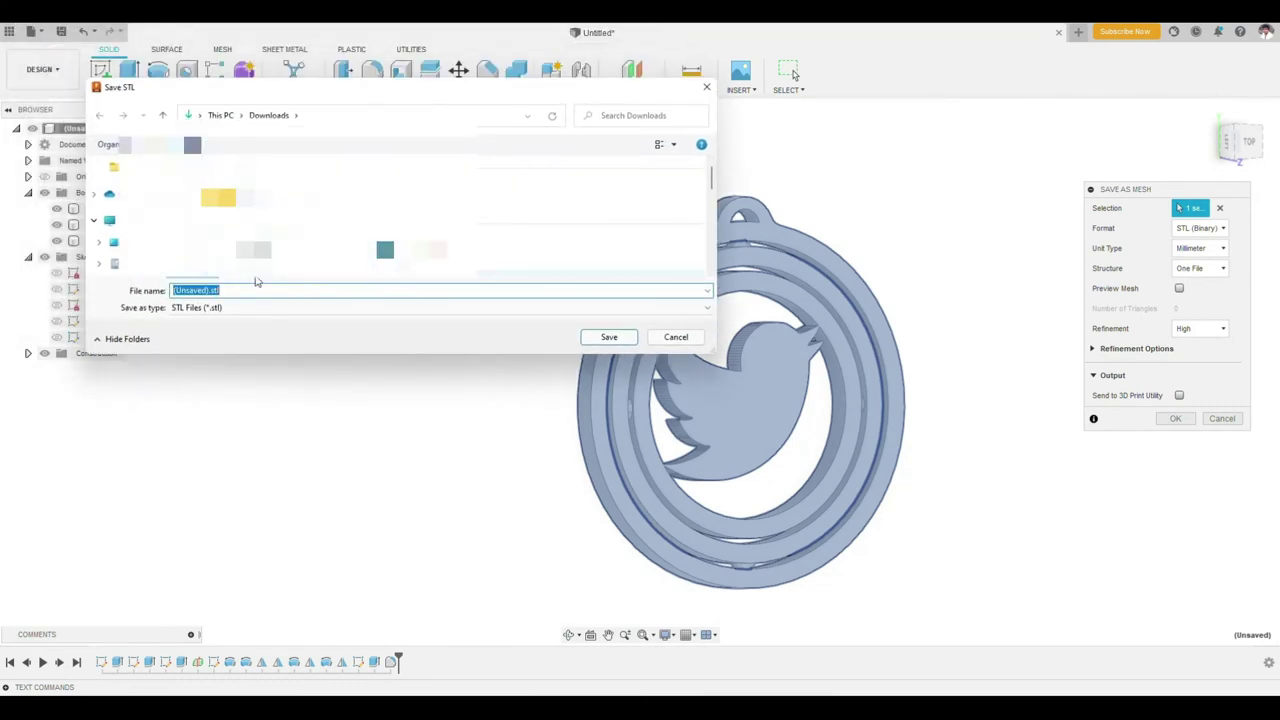
drag(296, 98, 238, 95)
text(Spinning Keychain)
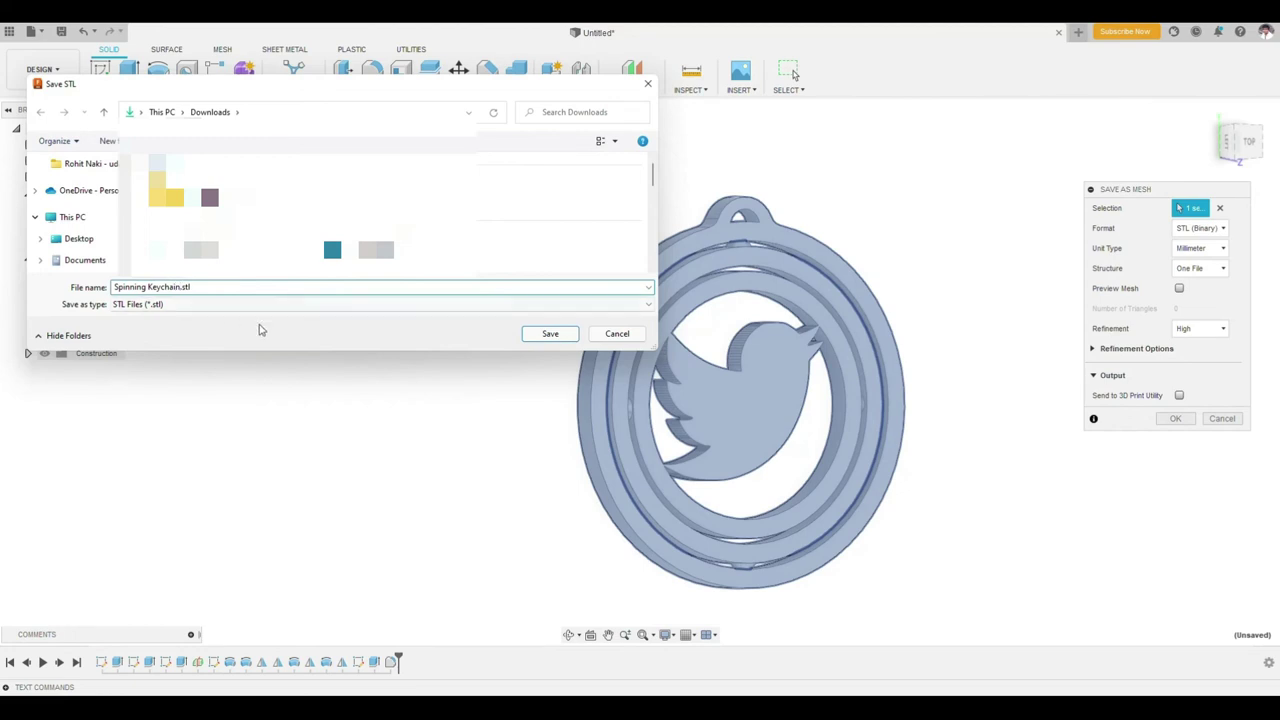
click(548, 334)
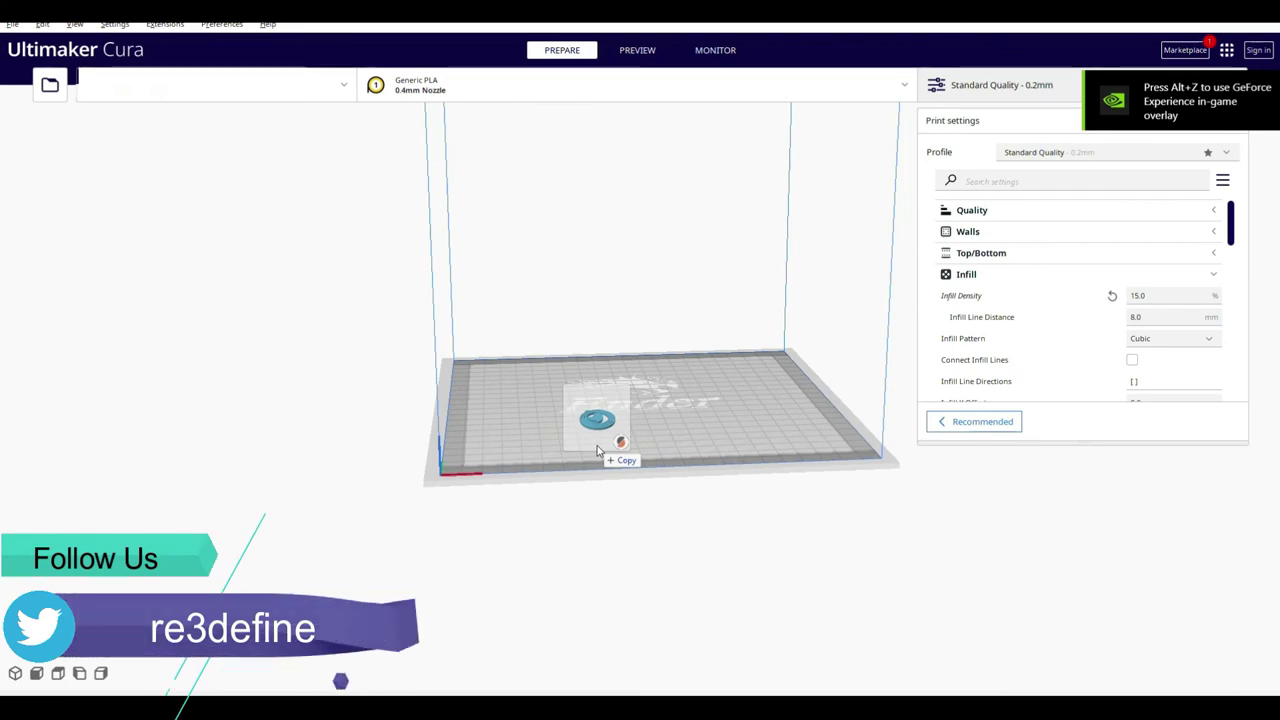
- Load the keychain STL onto Cura's build plate and view it from above
drag(597, 451, 597, 451)
mouse_move(550, 459)
right_down()
mouse_move(522, 543)
mouse_move(254, 483)
mouse_move(632, 508)
mouse_move(643, 446)
right_up()
scroll(643, 446, up, 3)
scroll(729, 386, up, 3)
- Switch to Dynamic Quality 0.16 mm keeping customised settings, then preview the sliced layers
click(1048, 155)
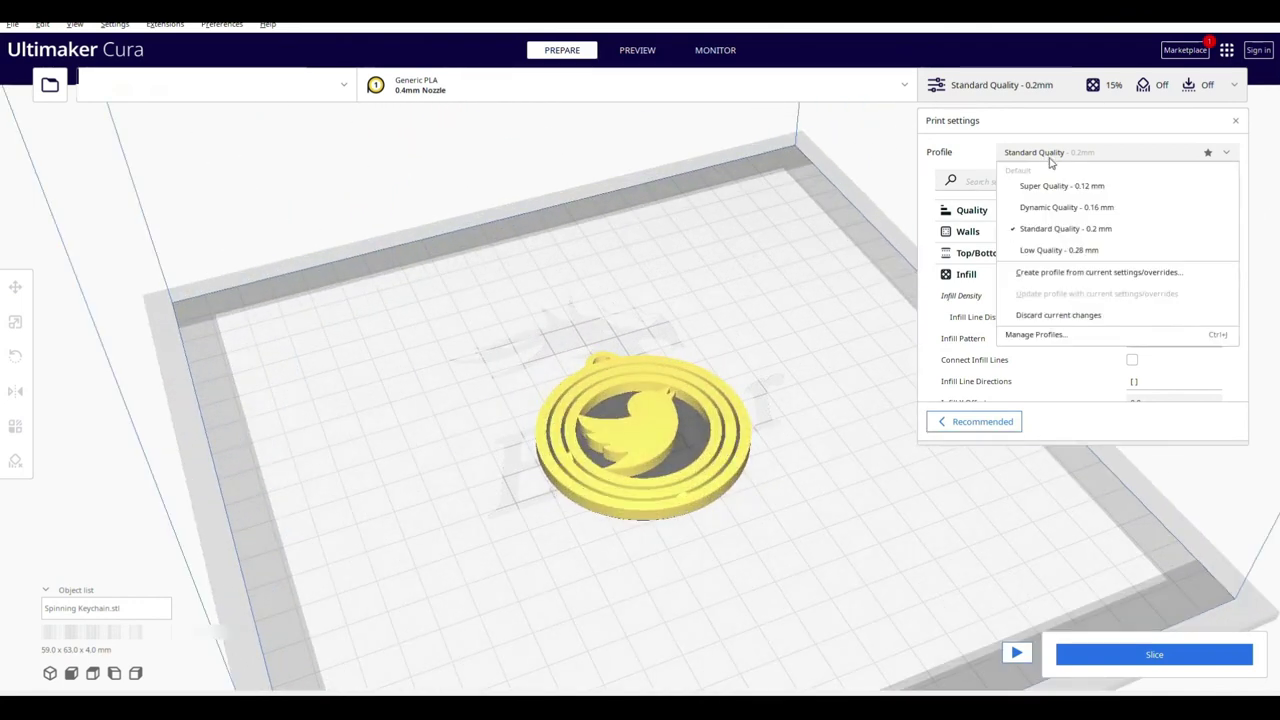
click(1050, 208)
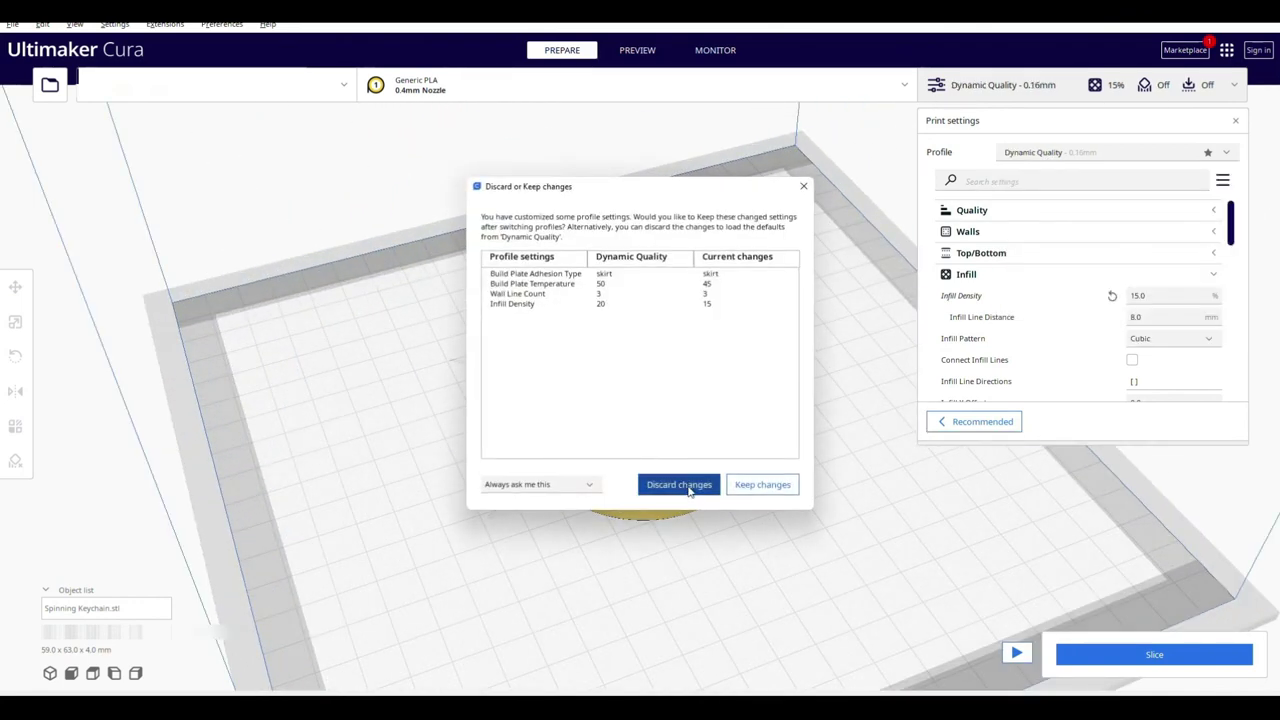
click(760, 486)
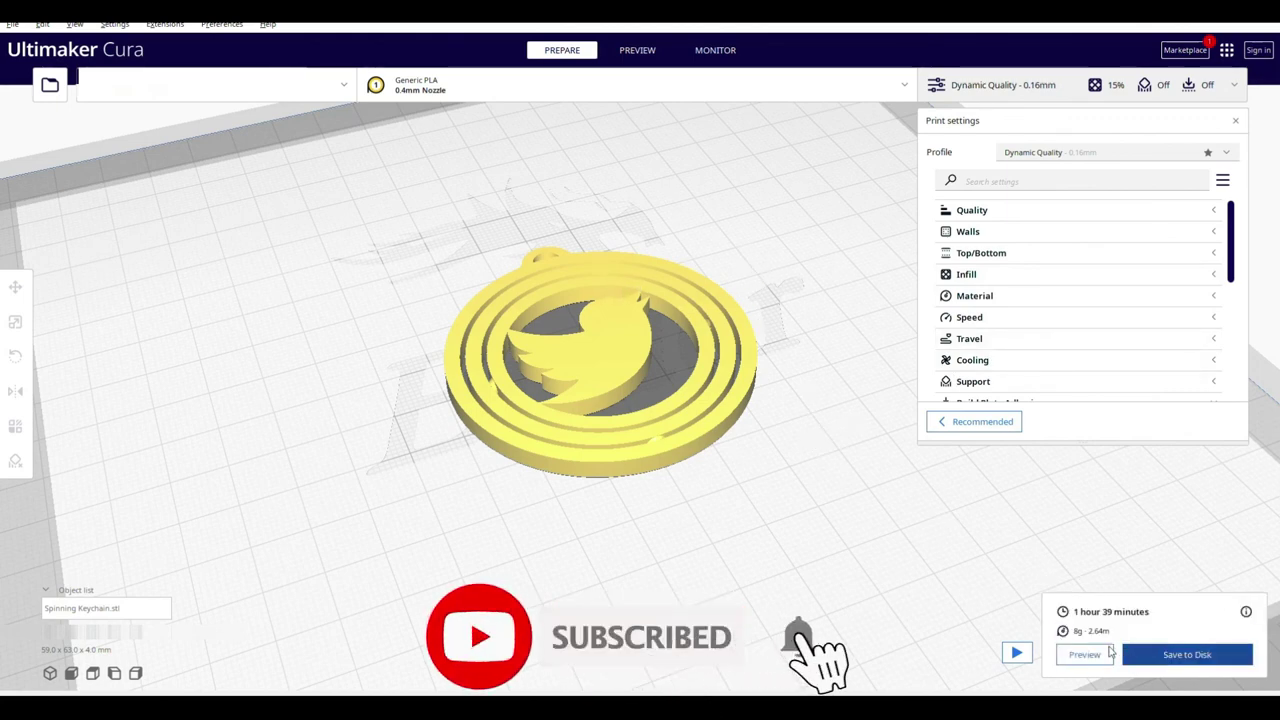
click(1083, 655)
mouse_move(620, 560)
right_down()
mouse_move(619, 461)
mouse_move(650, 432)
mouse_move(651, 466)
right_up()
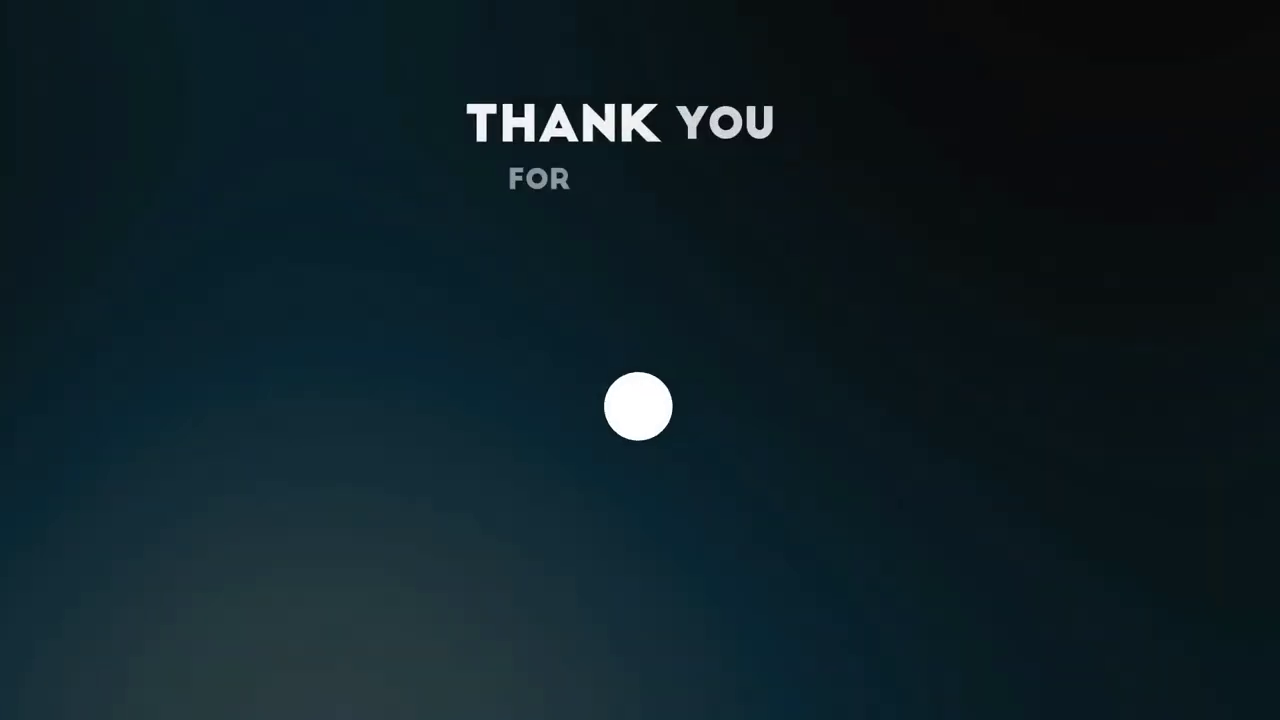